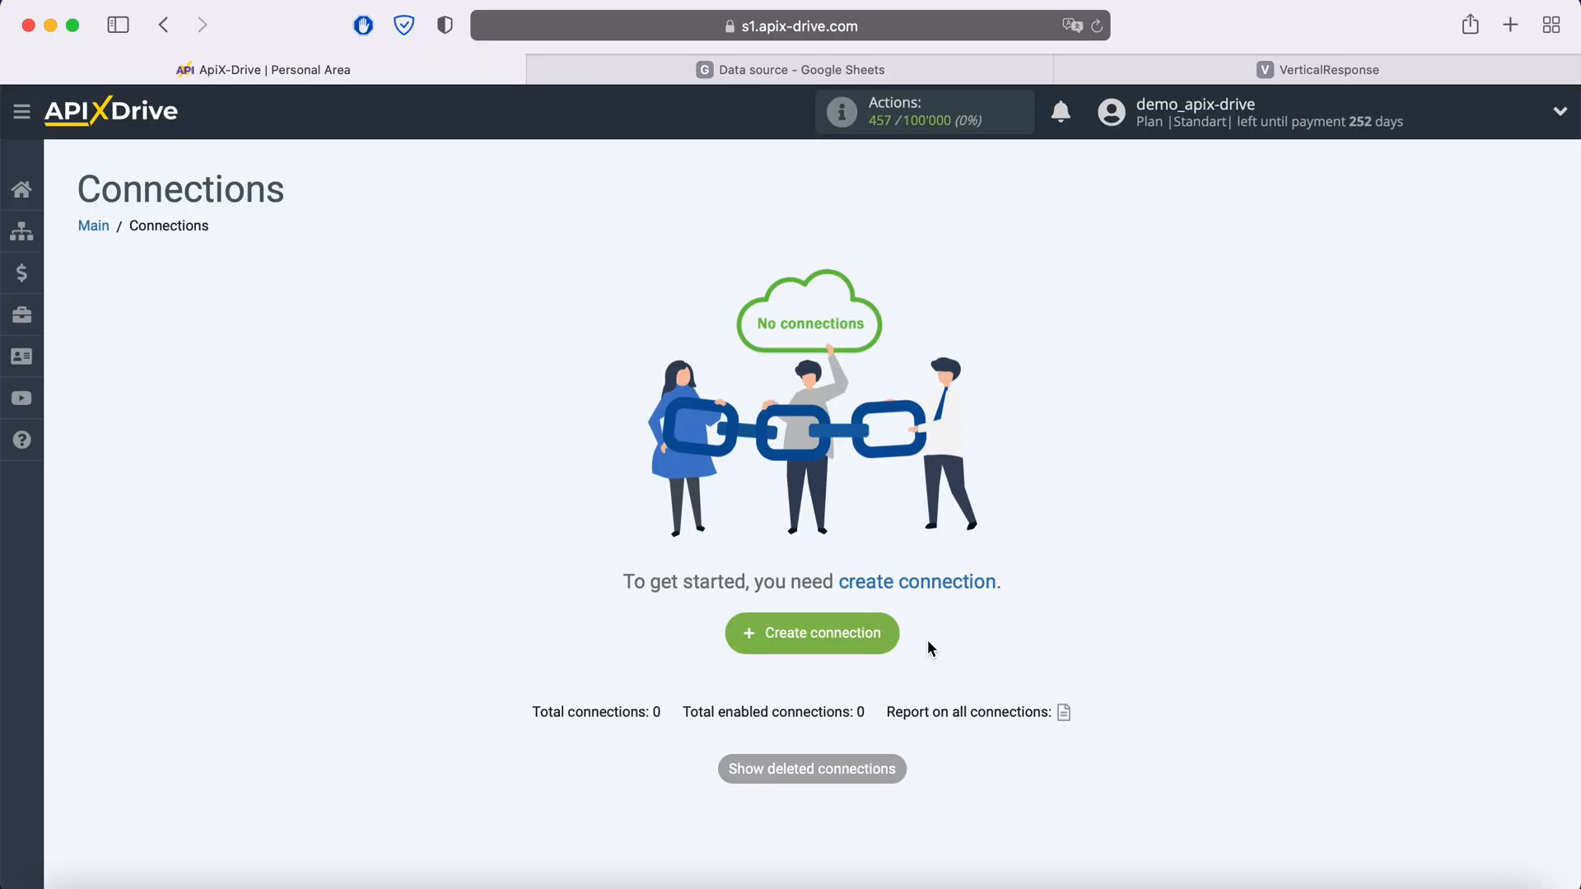
Step: Create a new connection with Google Sheets as its data source system
click(887, 634)
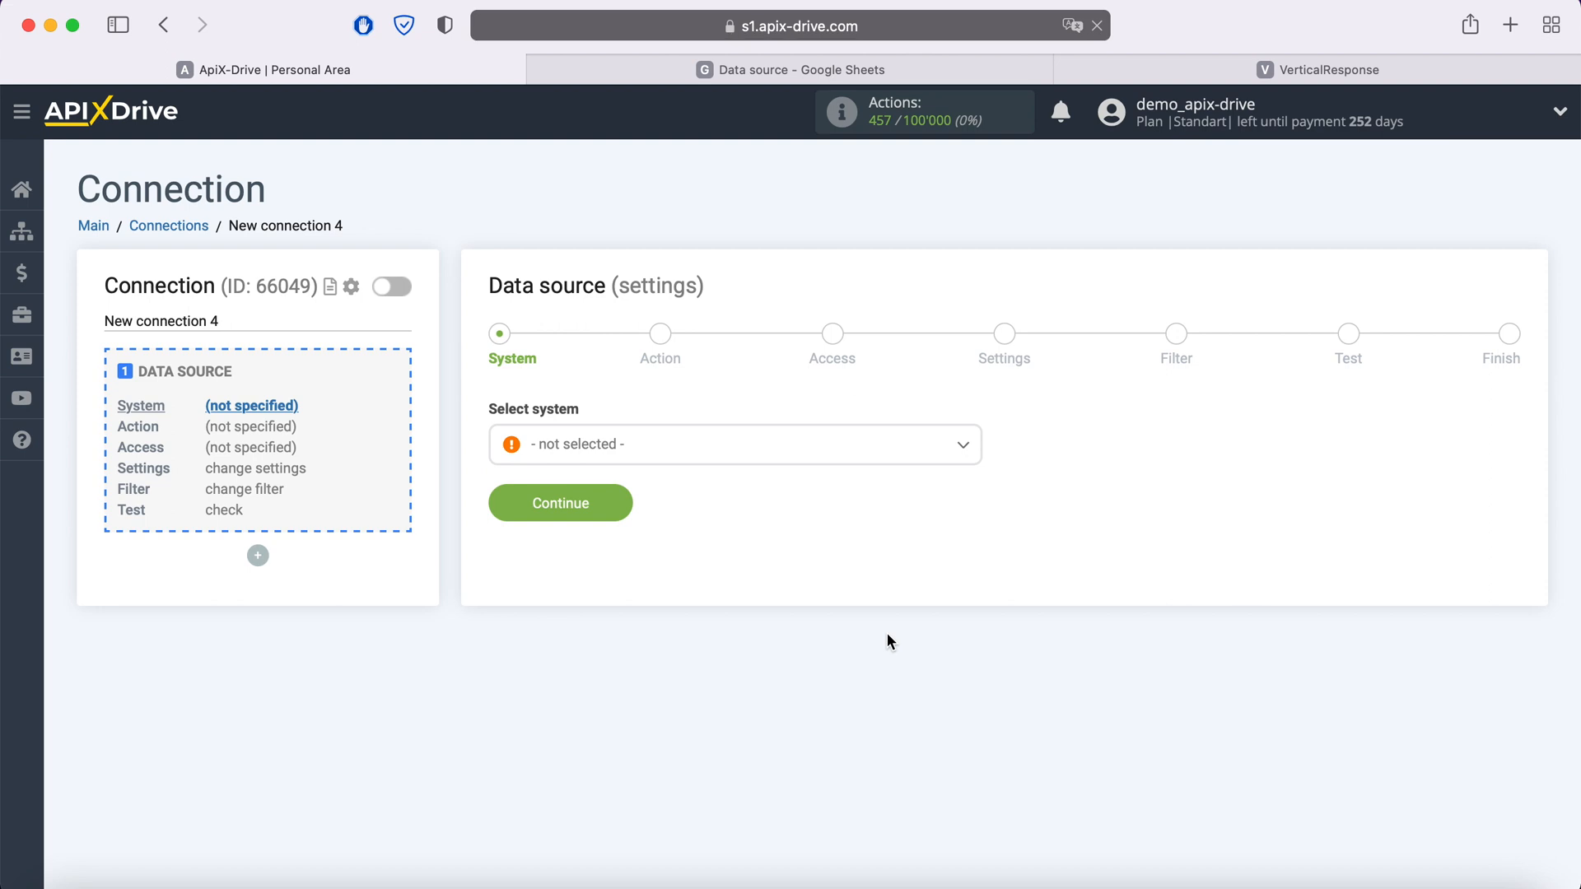
click(675, 444)
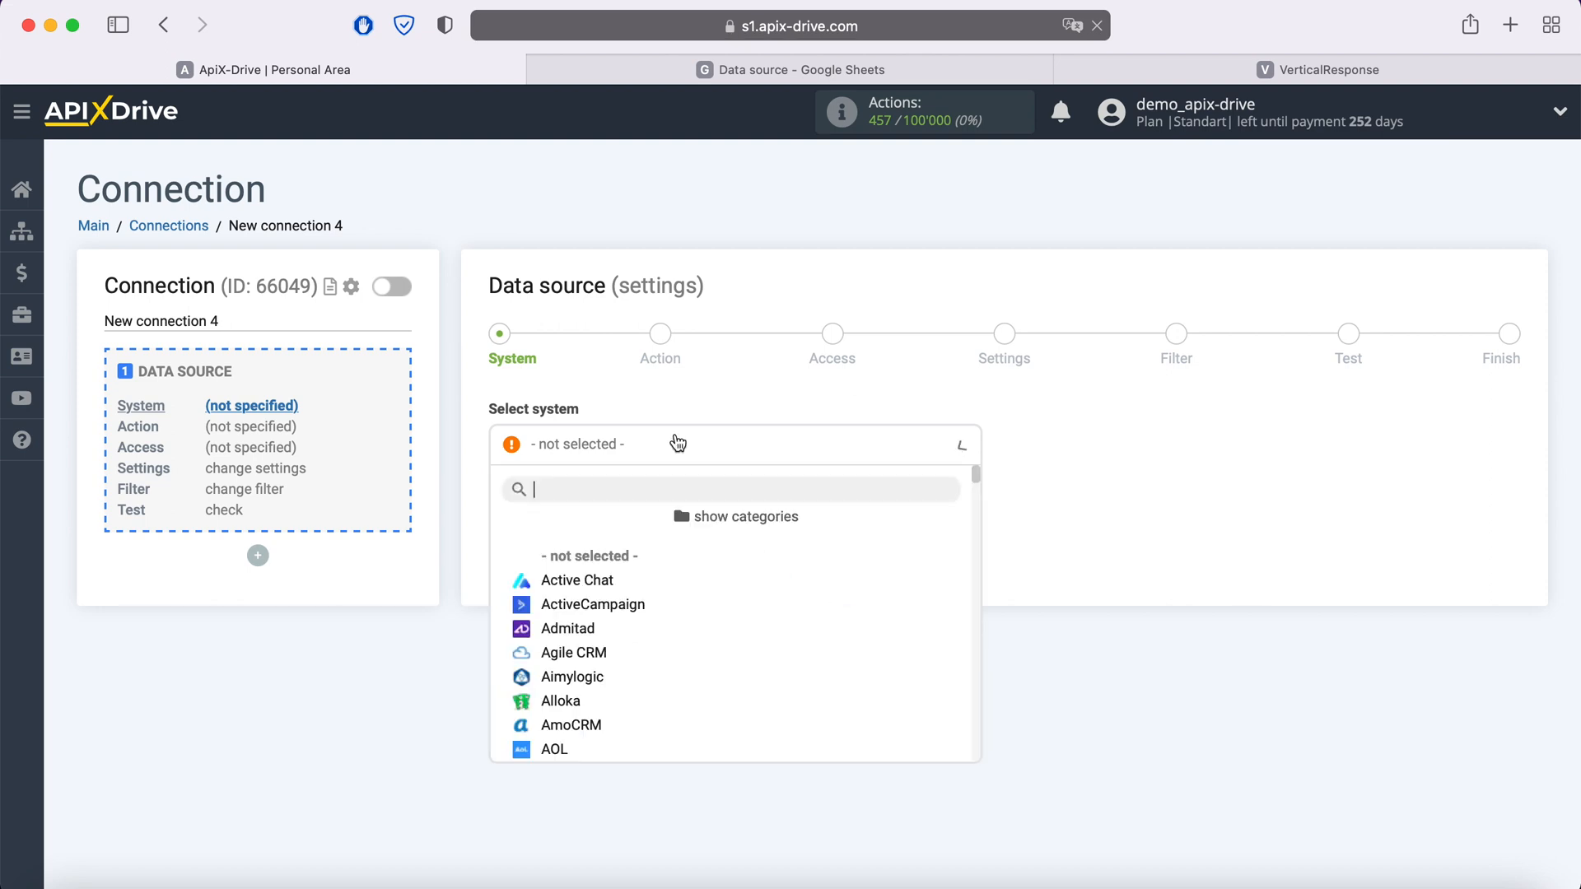
scroll(699, 567, down, 10)
scroll(699, 568, down, 15)
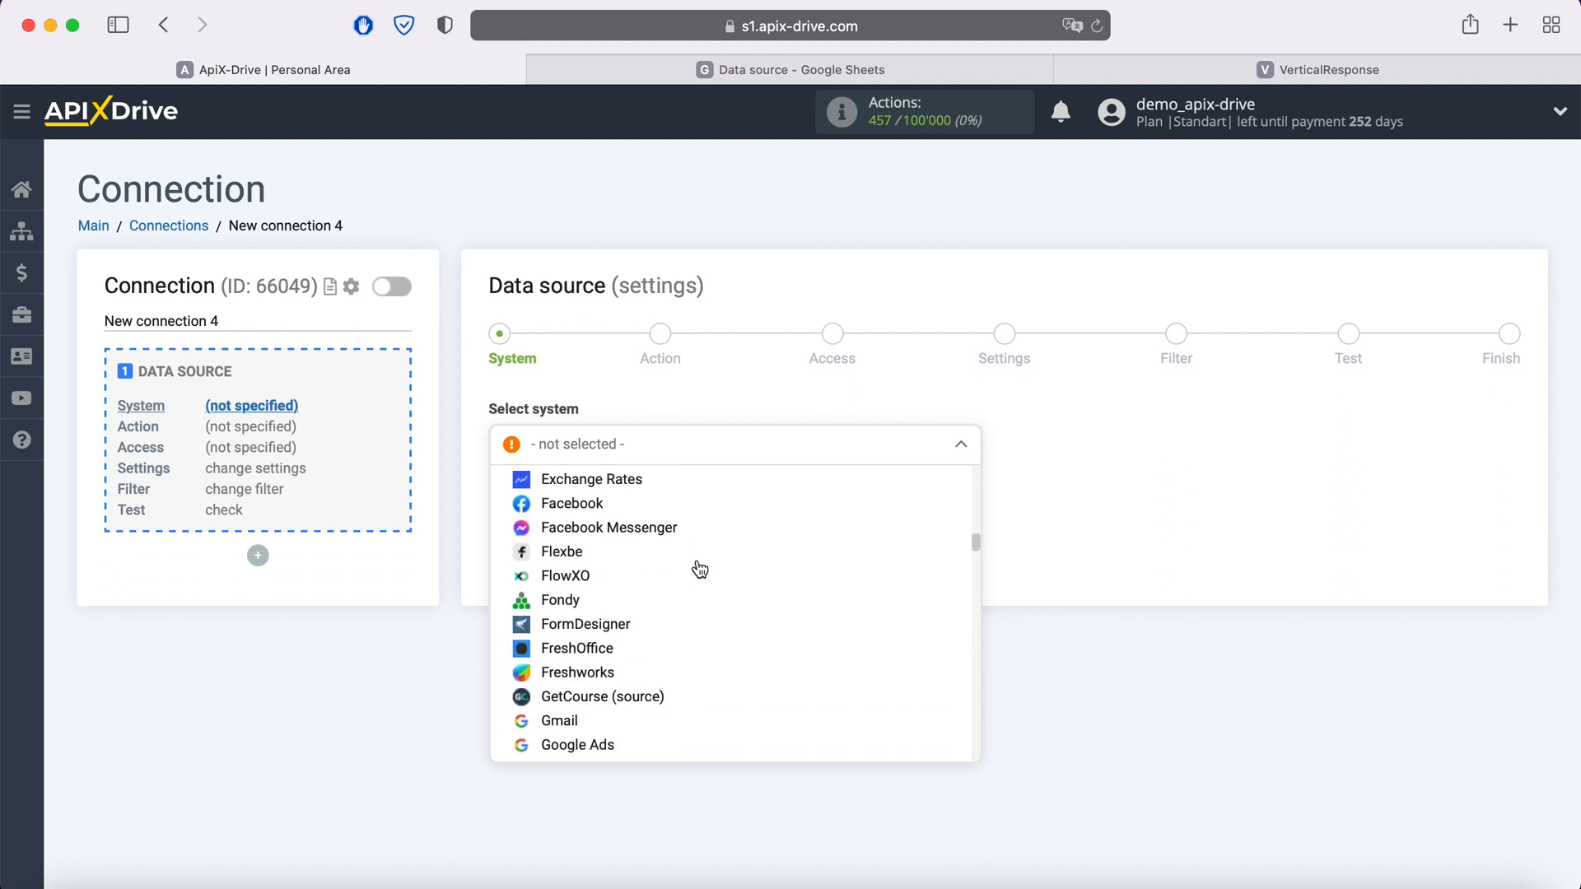
click(622, 578)
click(617, 505)
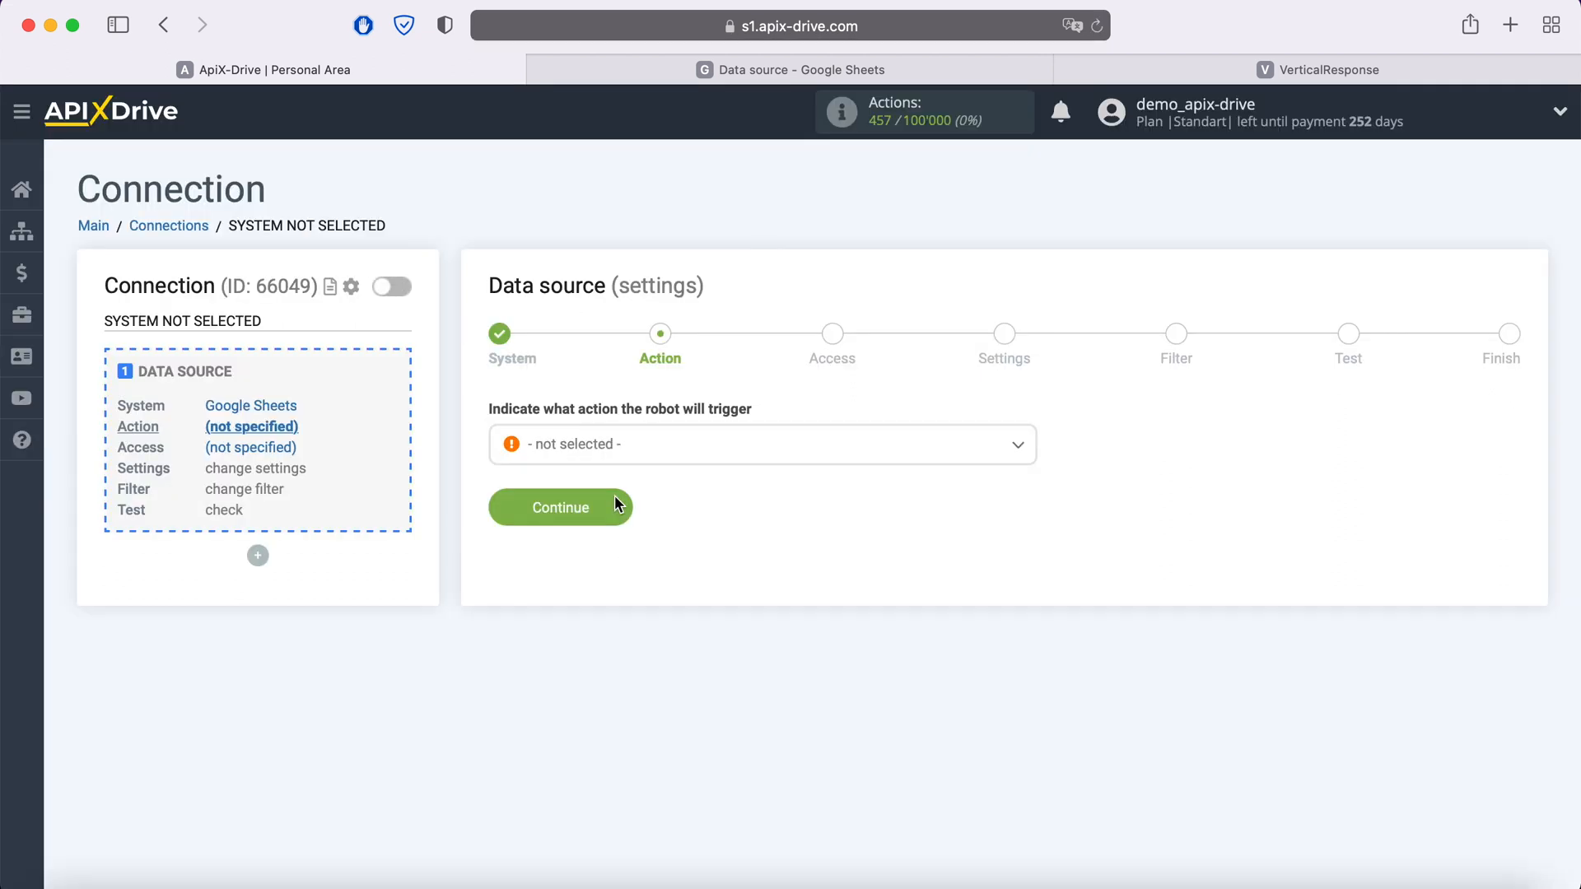
Step: Set the data source action to Get Rows (new) and continue to the access stage
click(665, 451)
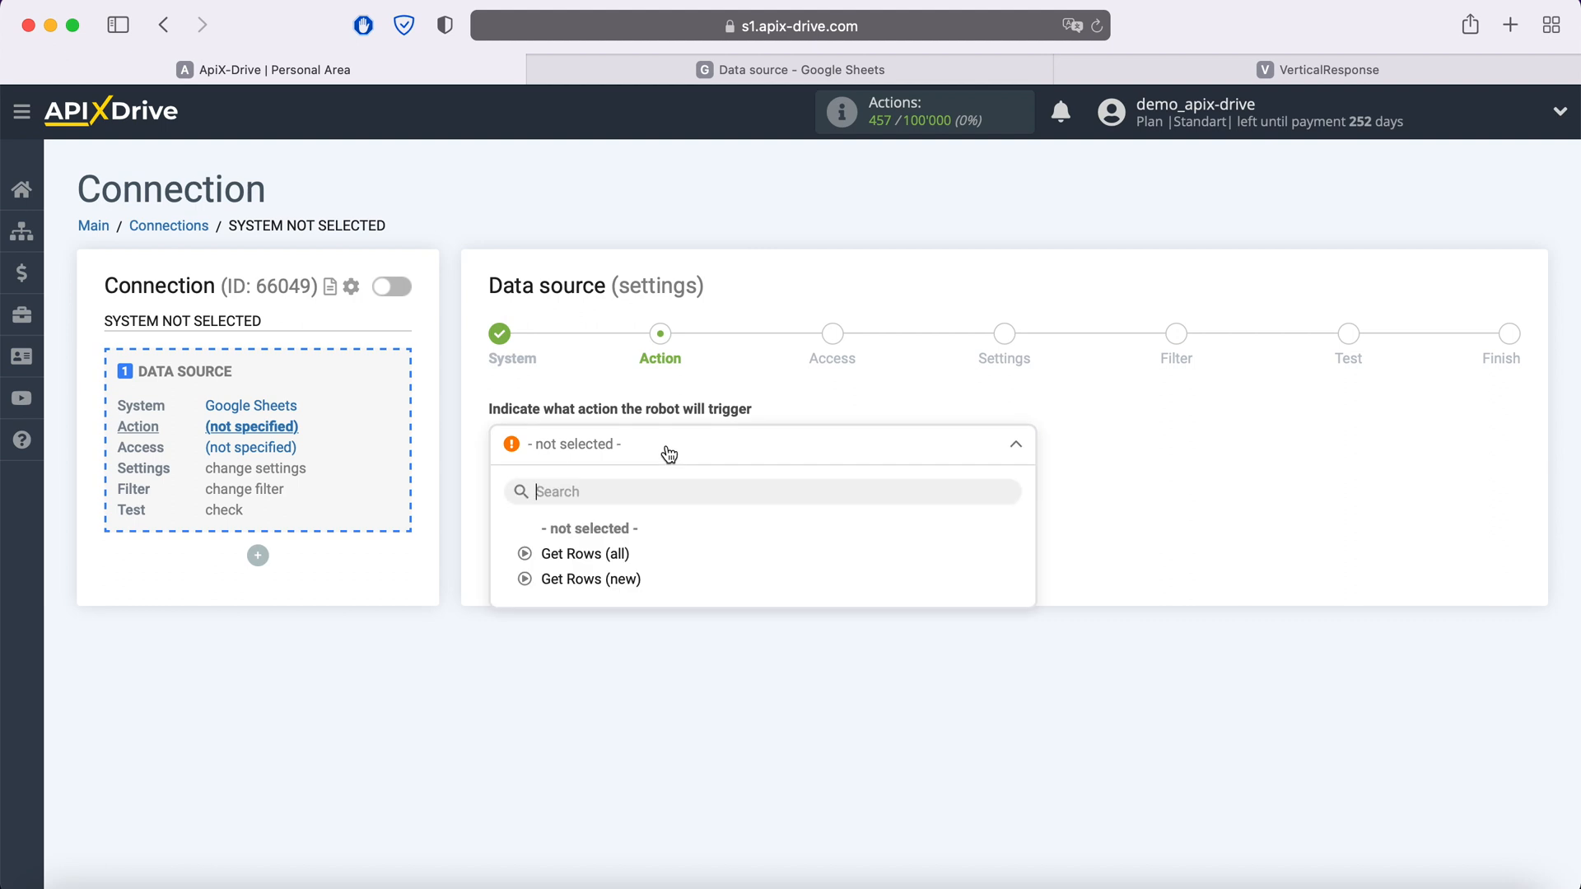
click(618, 580)
click(619, 508)
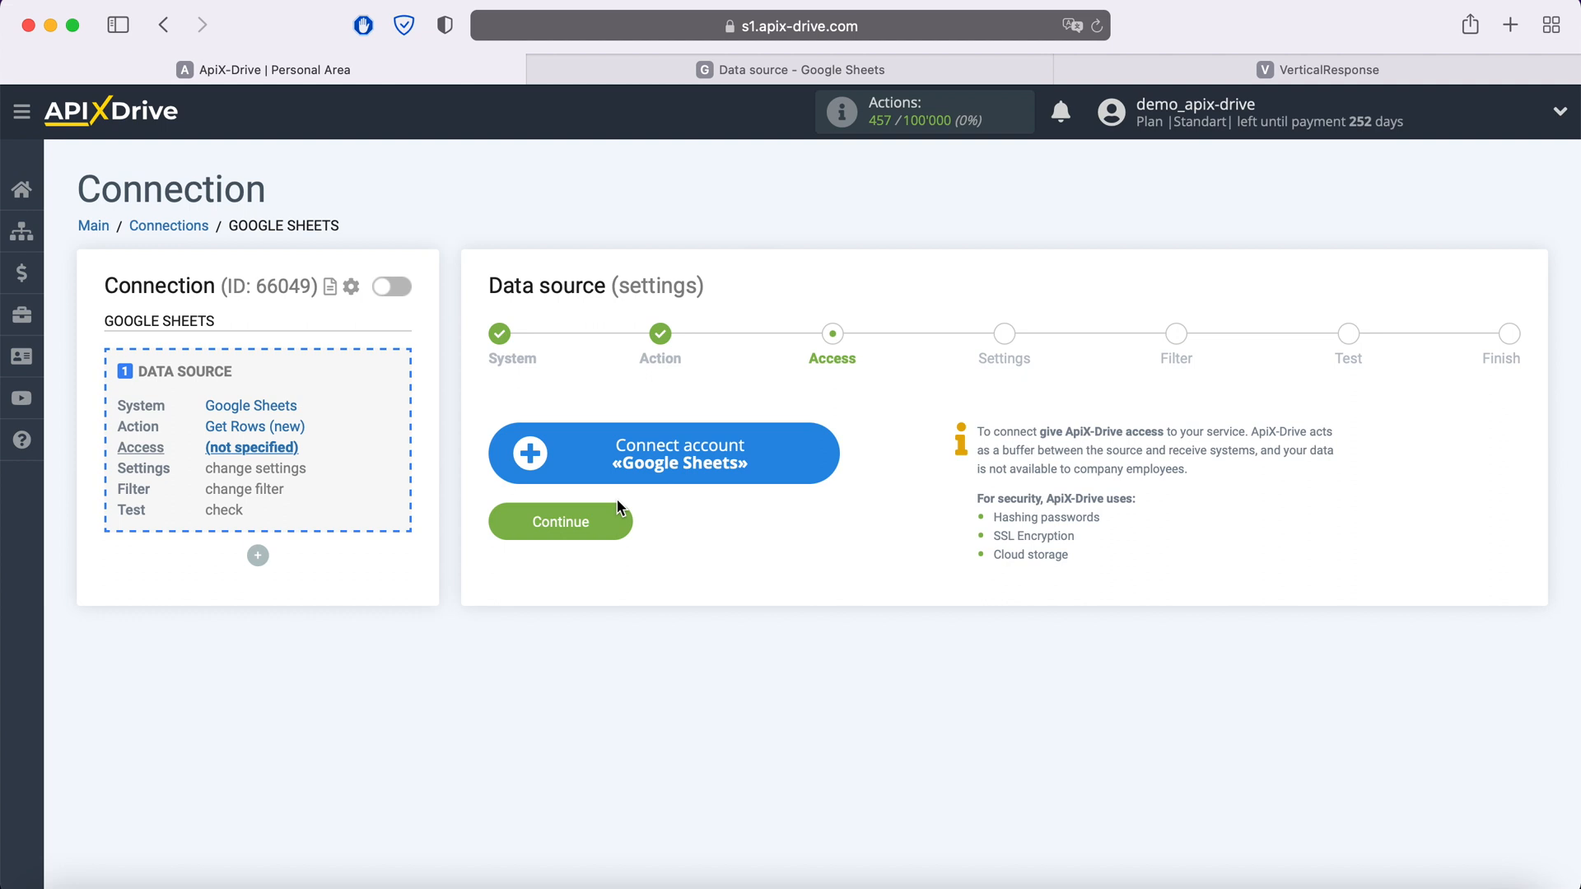
Step: Start connecting a Google Sheets account and sign in to Google with the saved account e-mail and password
click(831, 453)
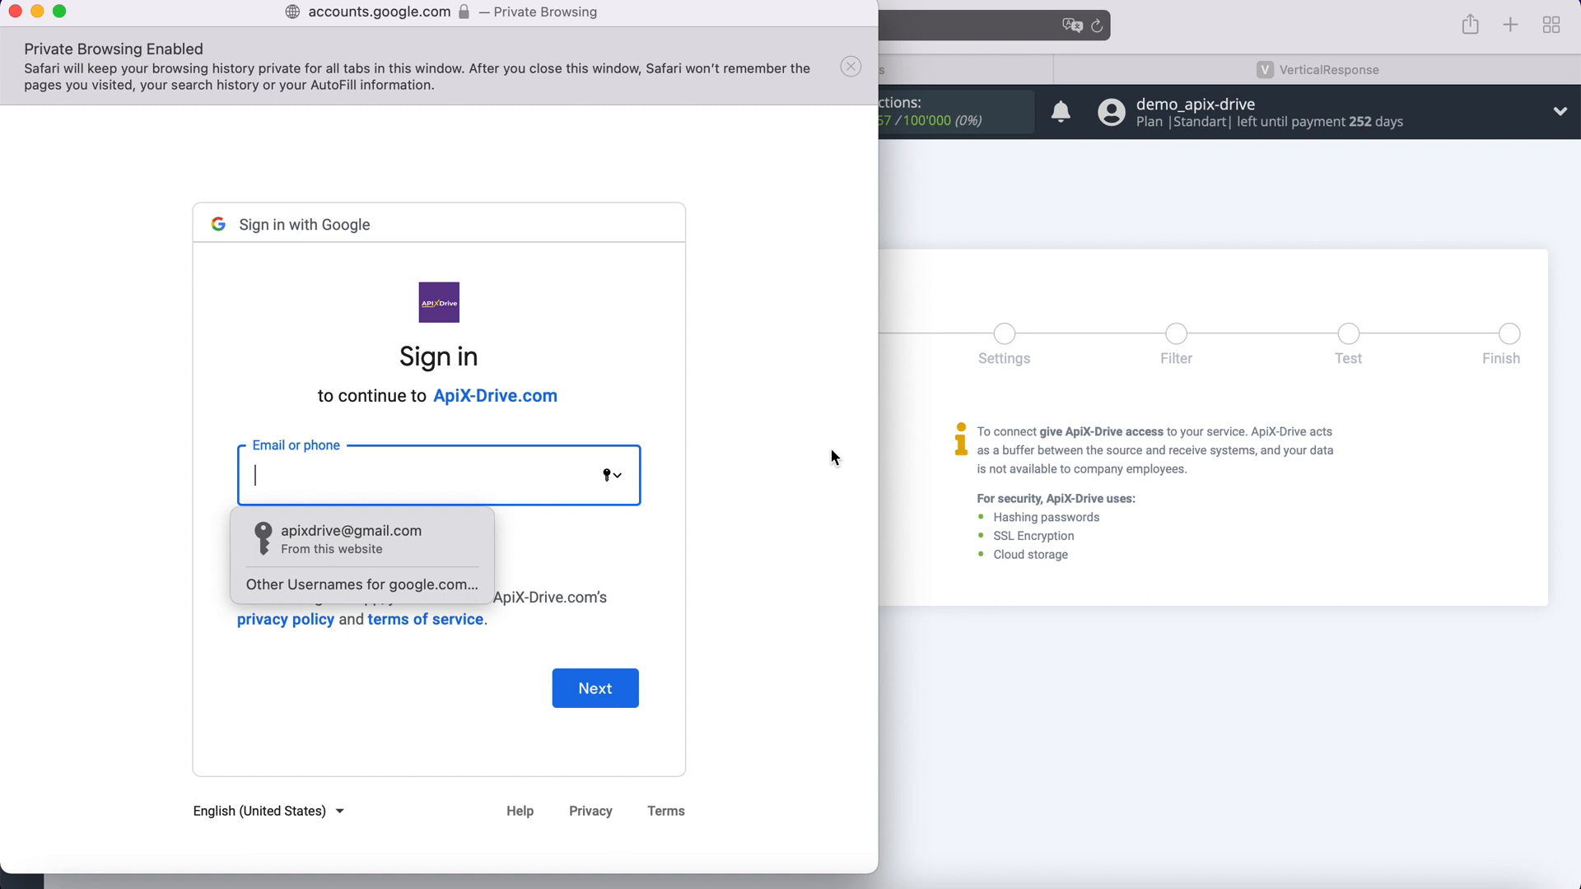
click(354, 537)
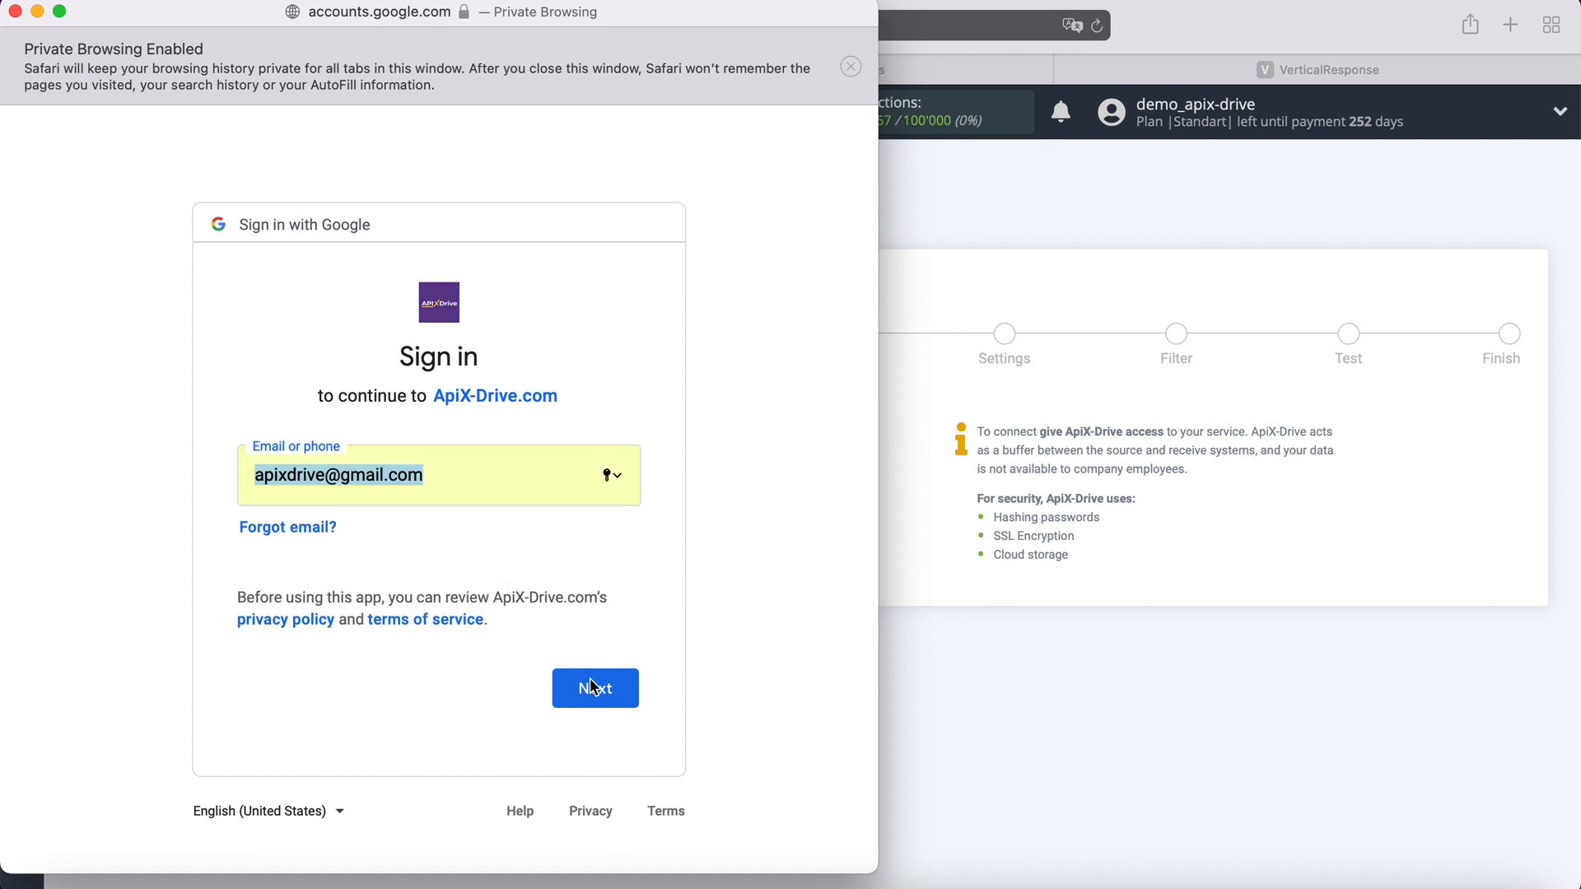
click(624, 693)
click(412, 530)
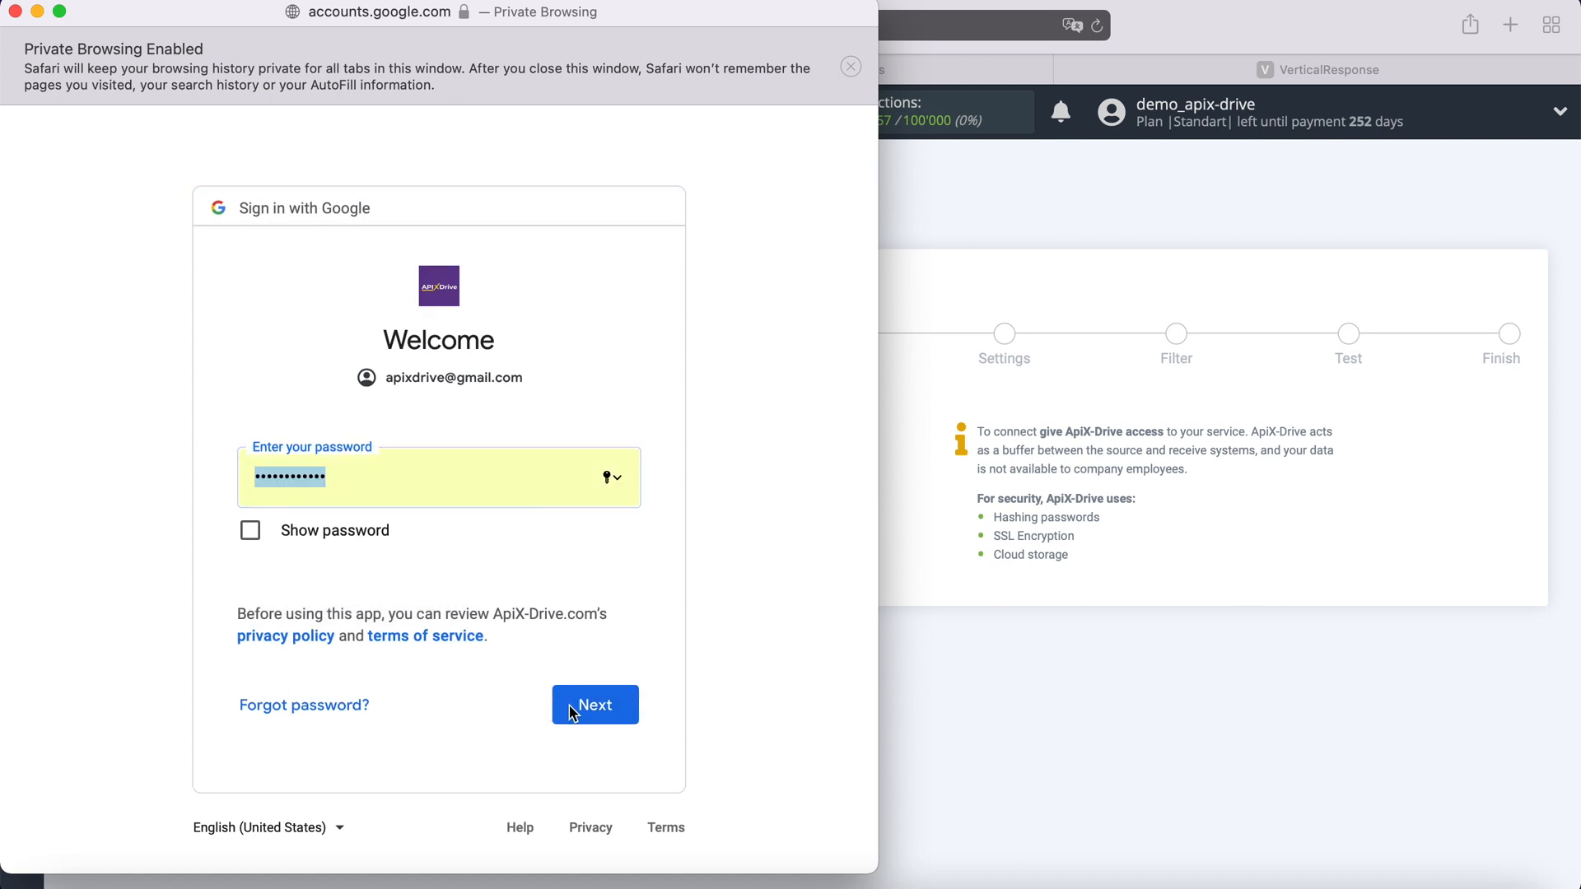
click(627, 713)
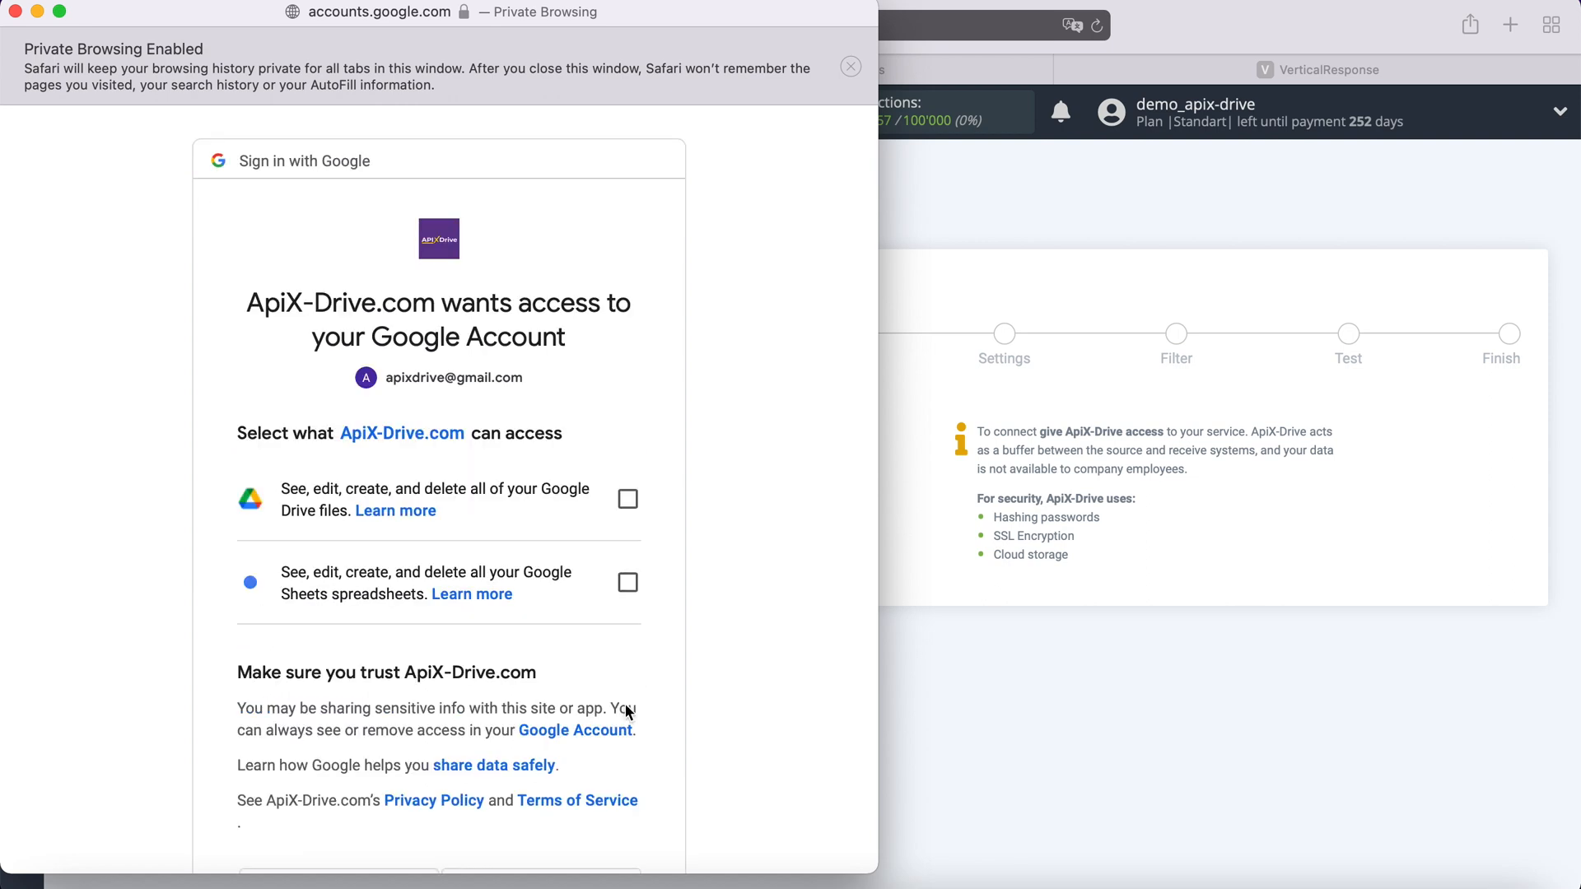
Step: Grant ApiX-Drive access to all Google Drive files and Google Sheets spreadsheets, and confirm the permissions
click(627, 499)
click(628, 583)
scroll(631, 590, down, 3)
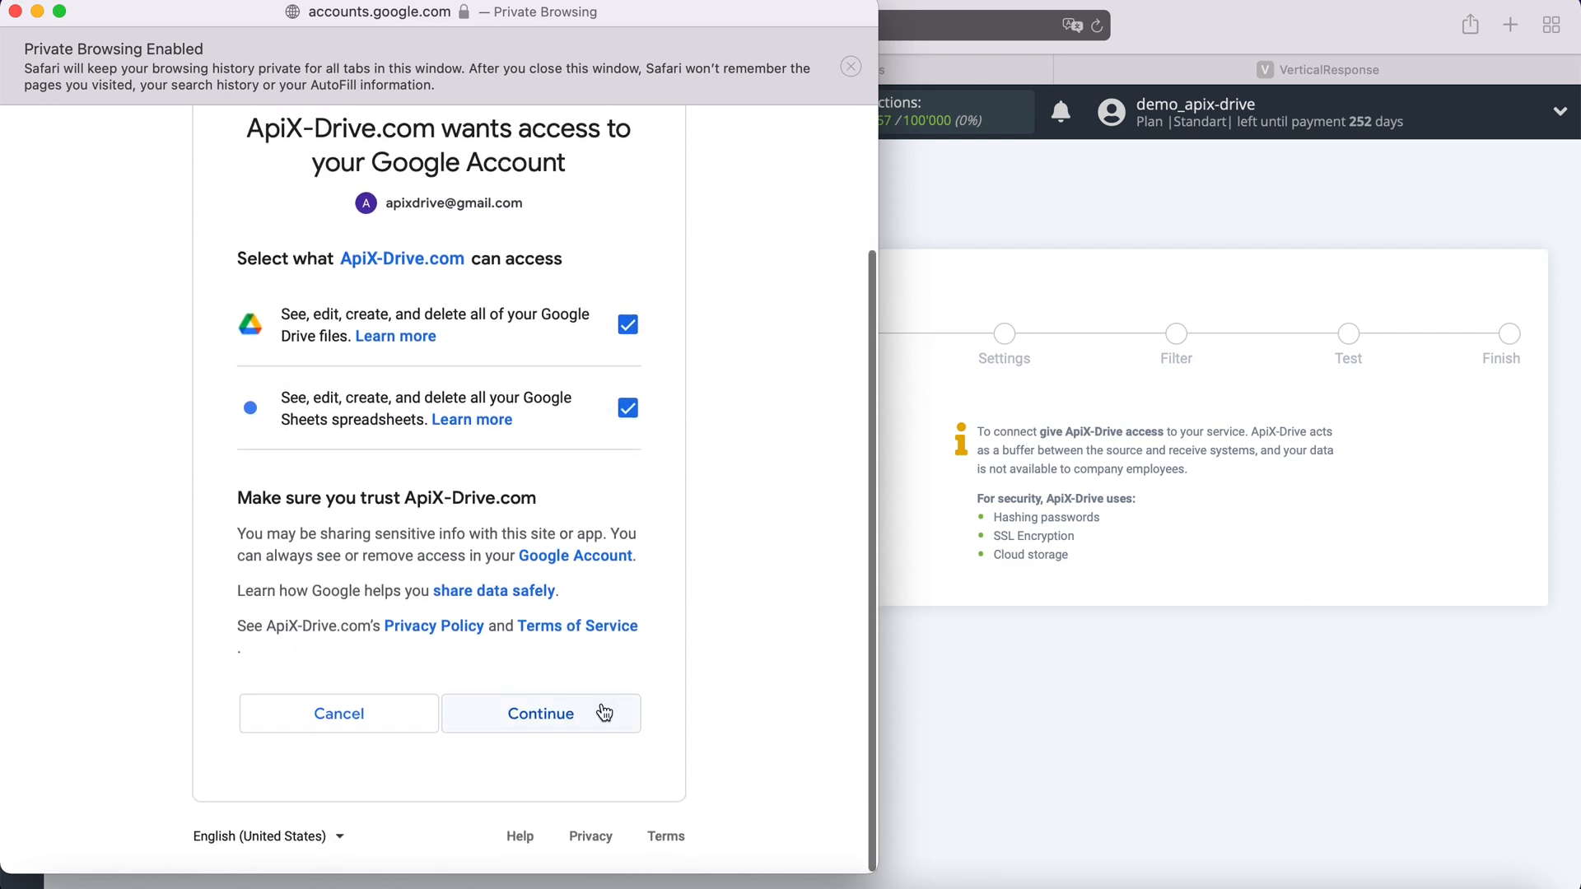
click(607, 611)
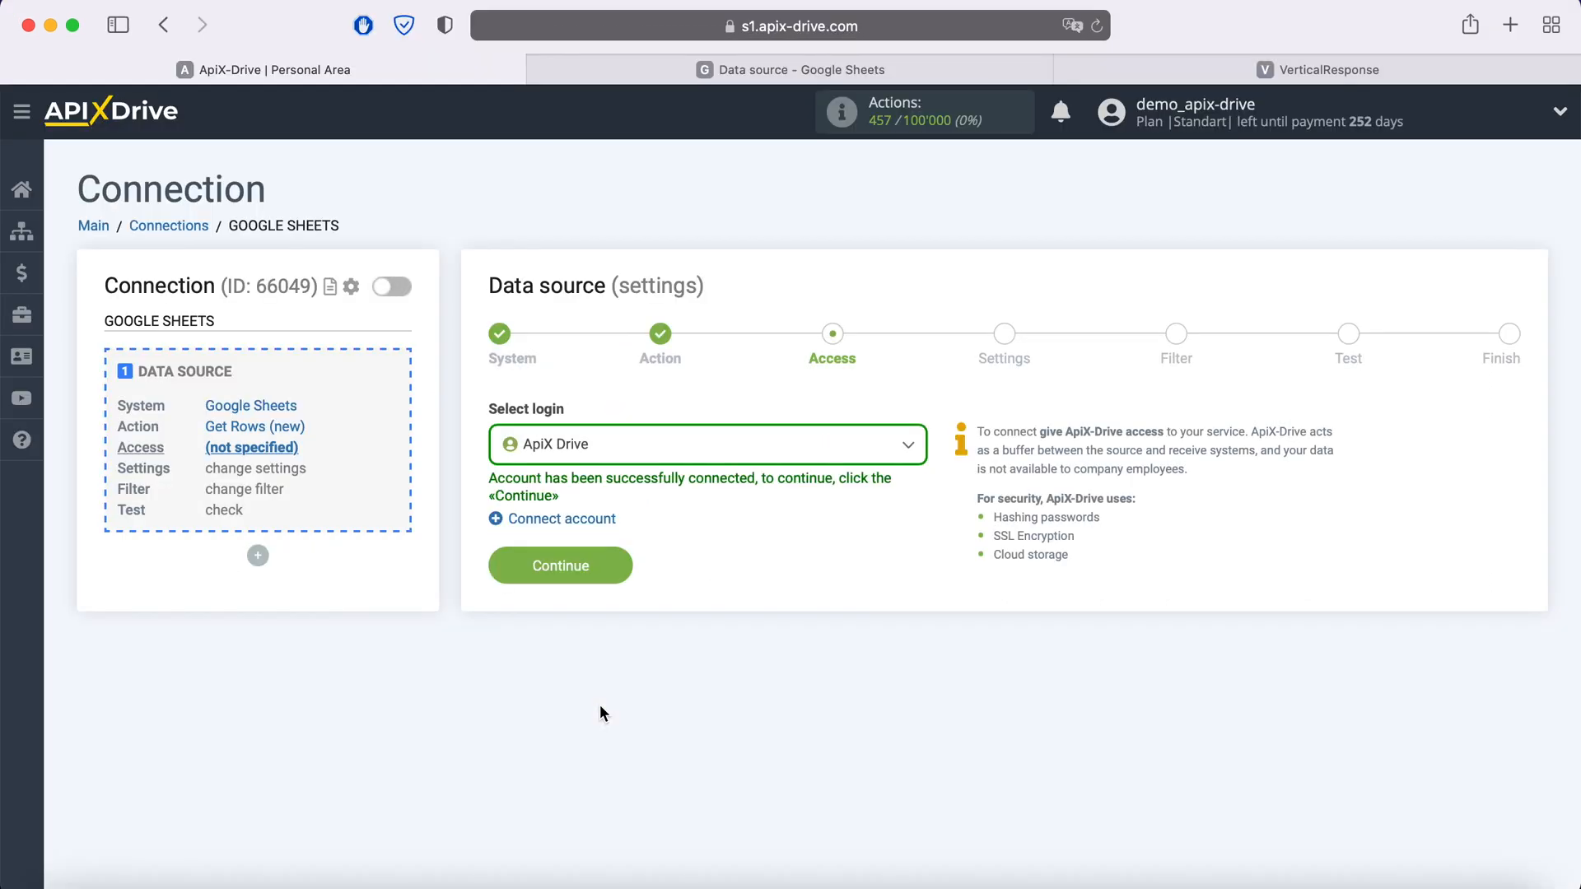
Step: Select the connected ApiX Drive login for the data source and continue to its settings
click(671, 453)
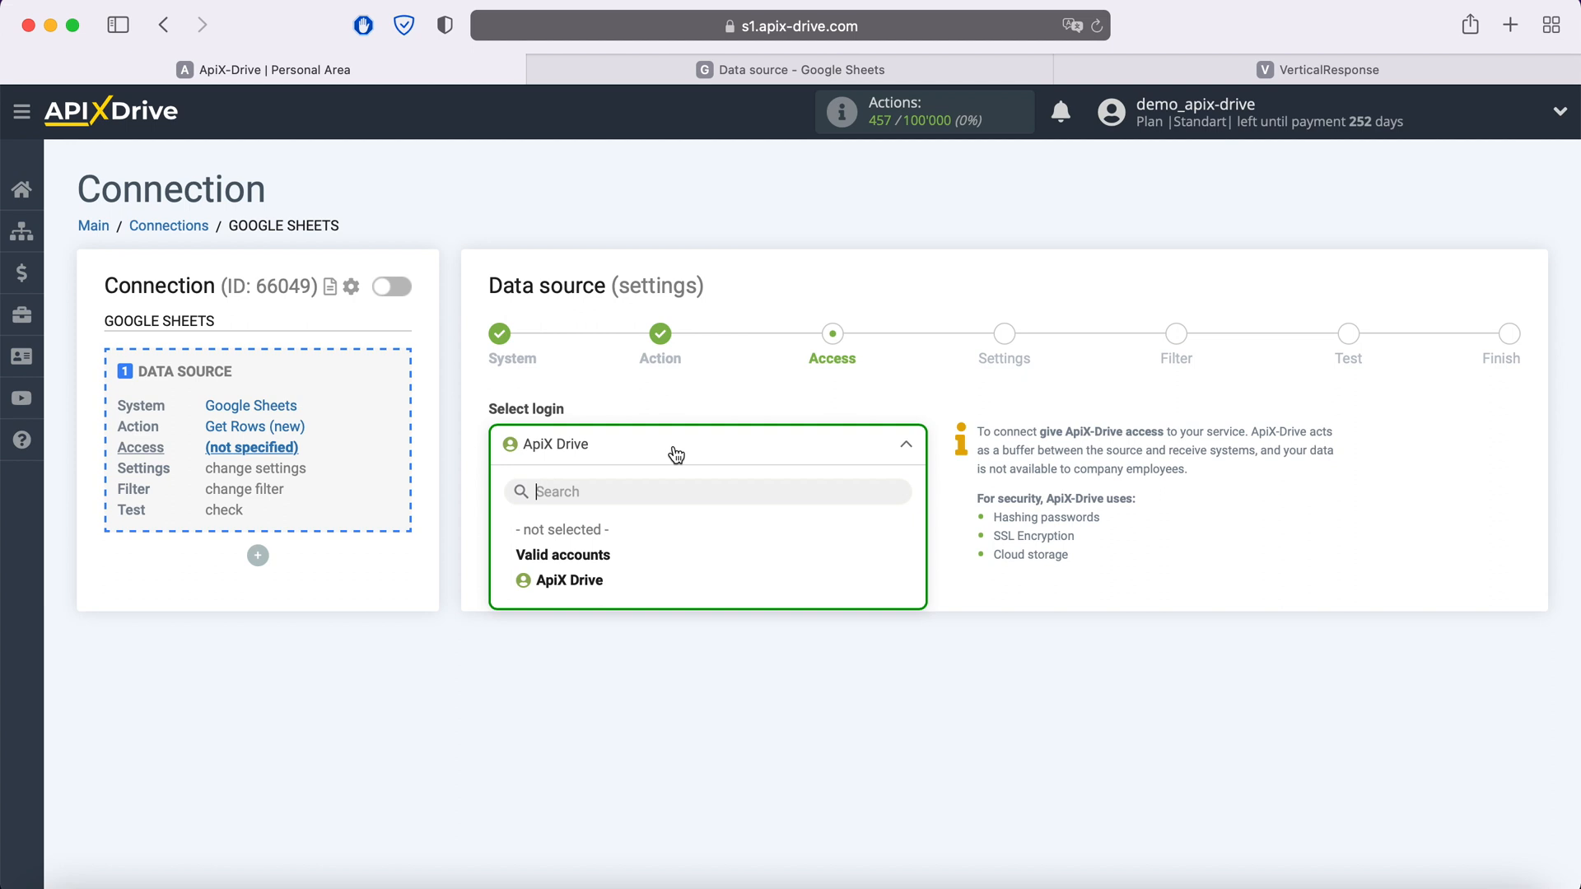
click(582, 589)
click(611, 564)
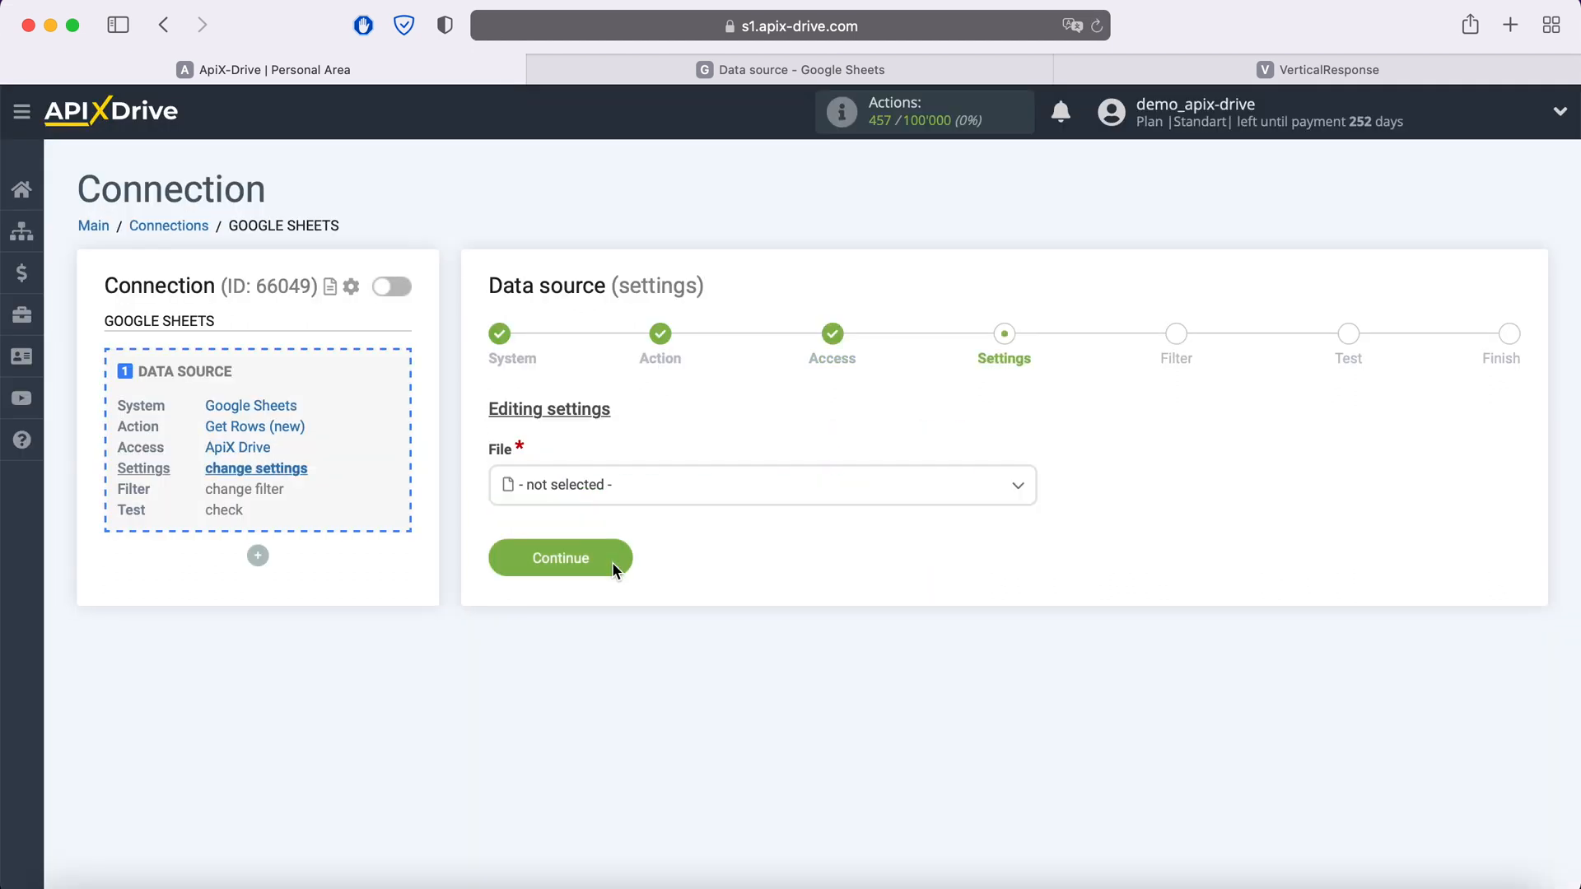
Step: Choose the Data source file and its Data source sheet as the place to load rows from
click(590, 504)
click(588, 622)
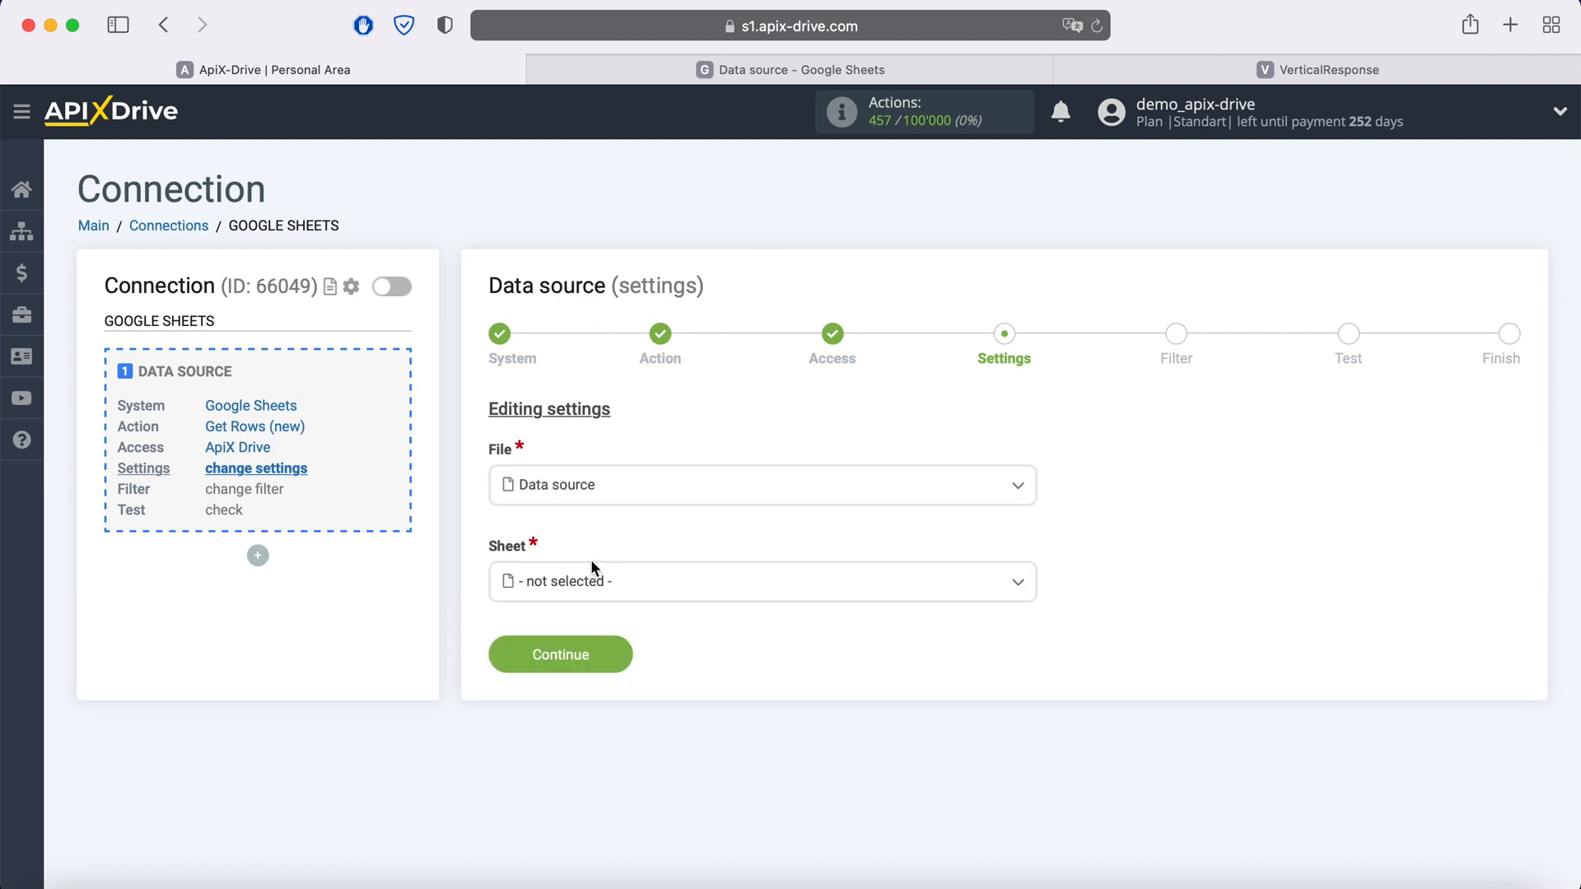
click(593, 581)
click(592, 697)
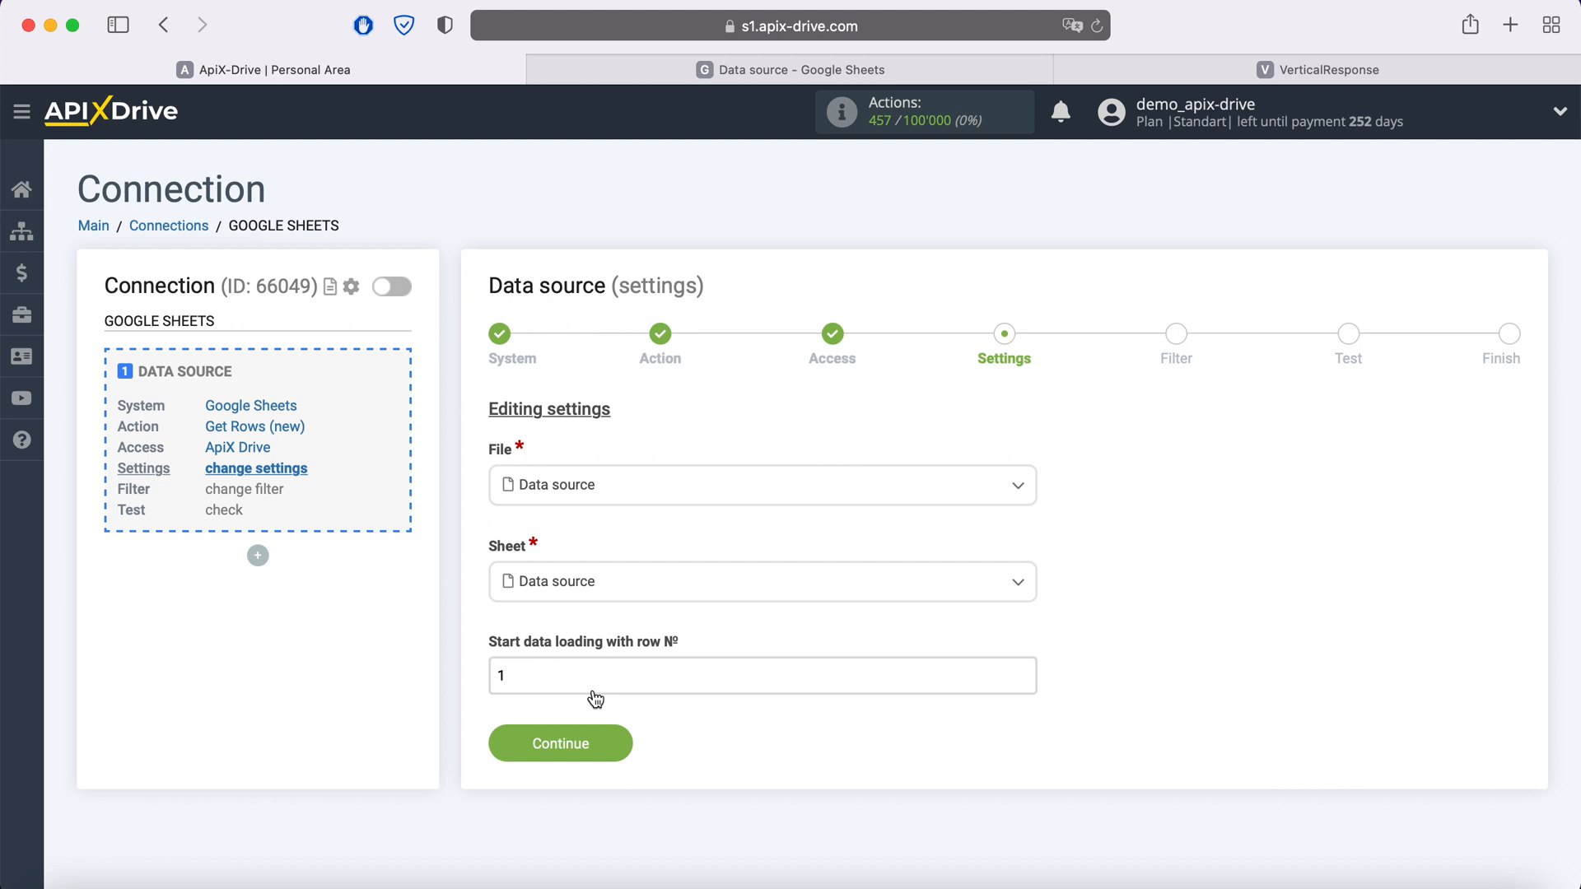
Step: Check the rows in the source spreadsheet, set data loading to start with row 2, and save the settings
click(752, 71)
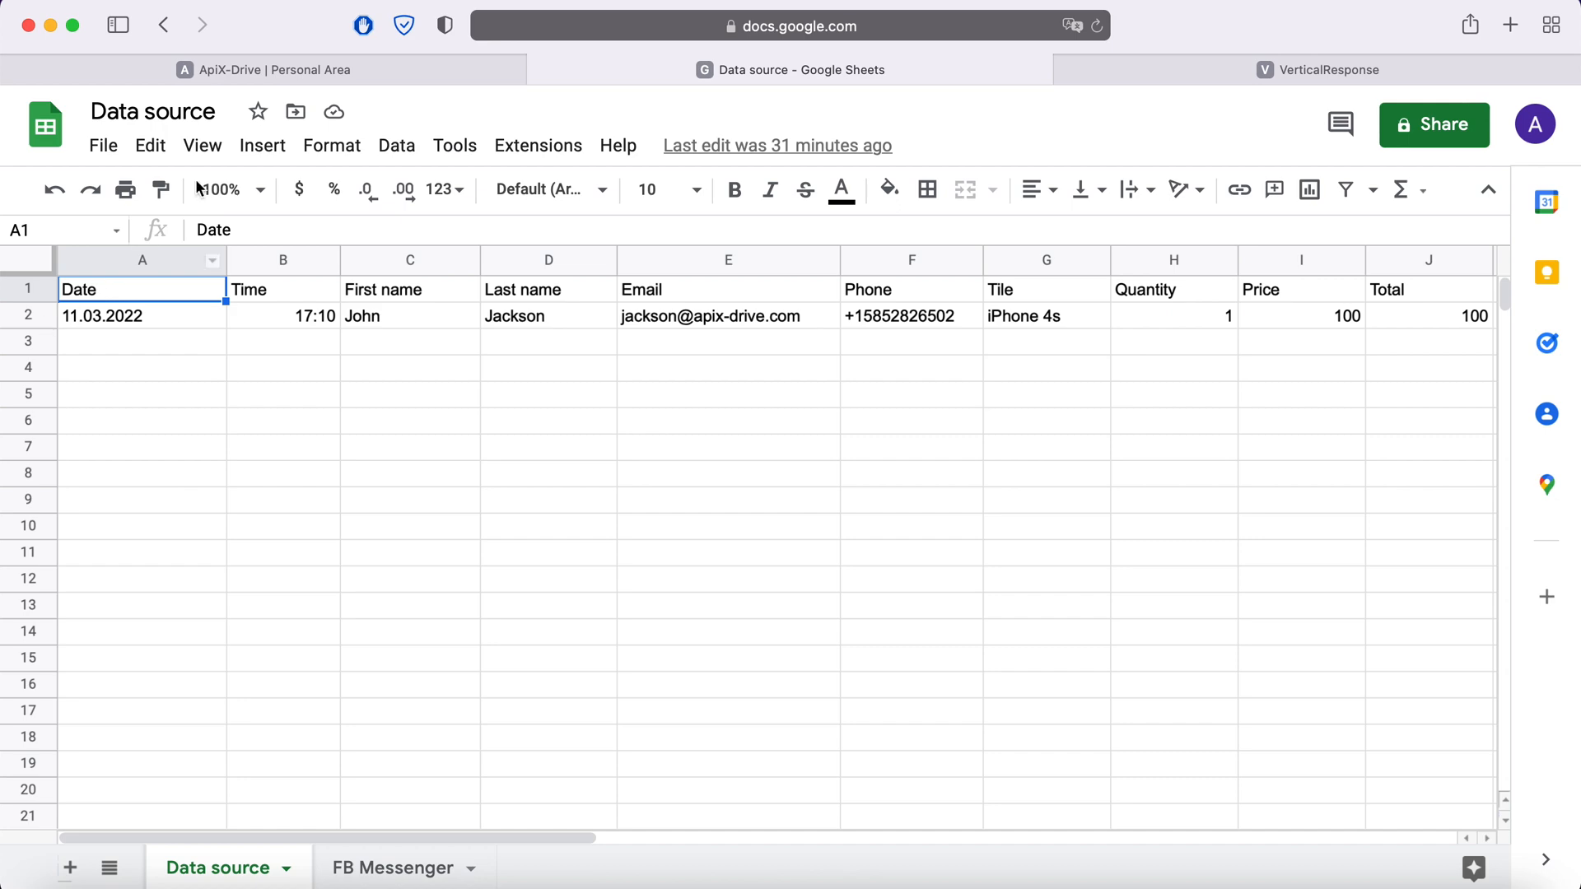
click(330, 69)
drag(507, 675, 412, 674)
text(2)
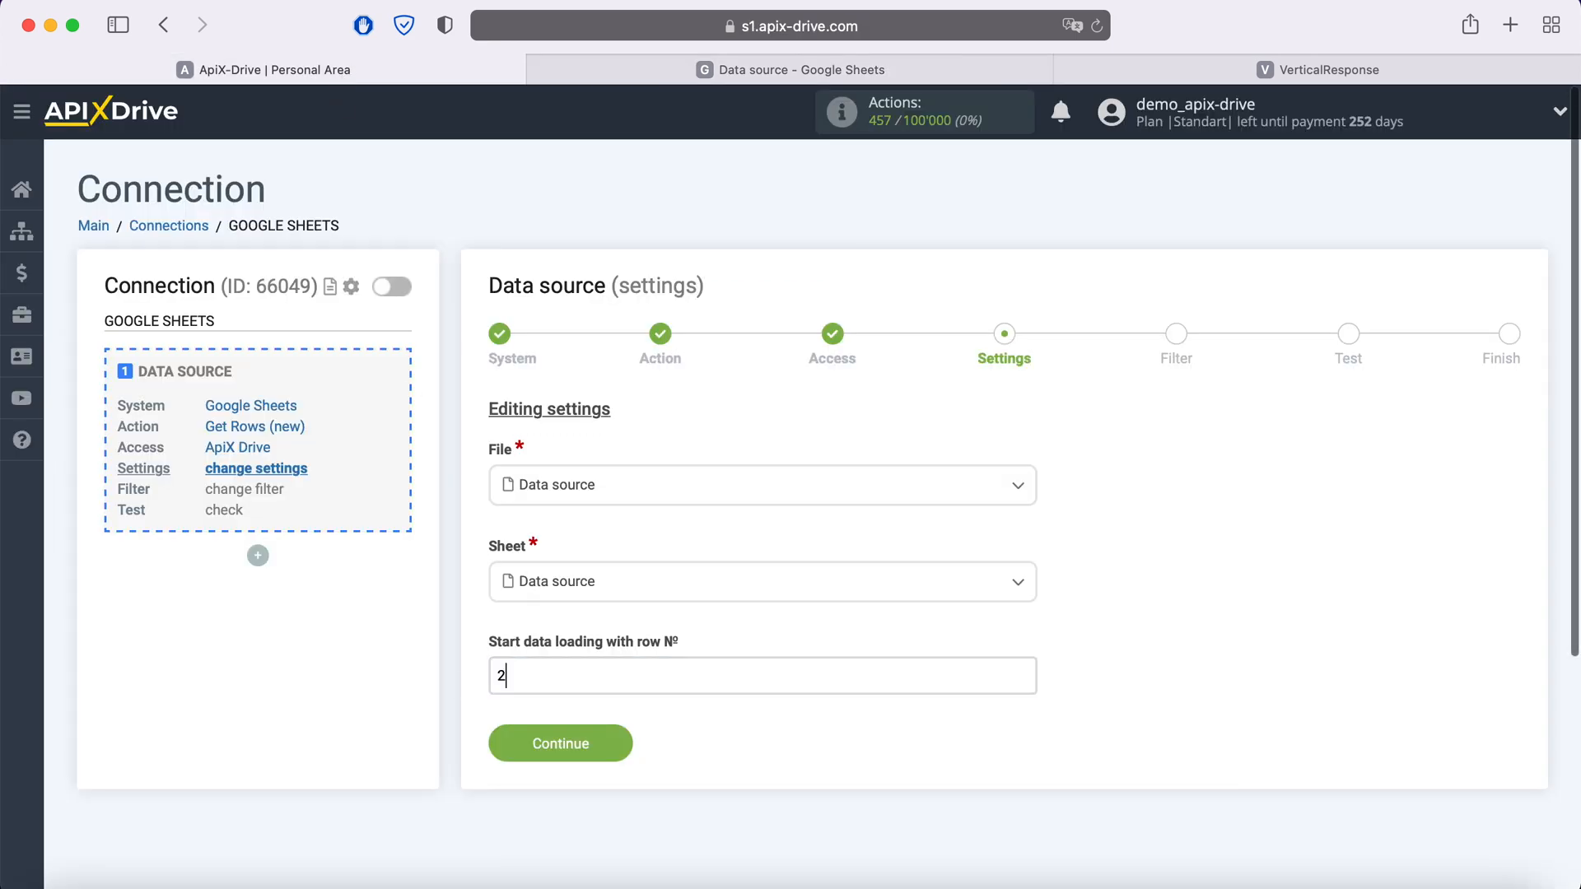
click(615, 743)
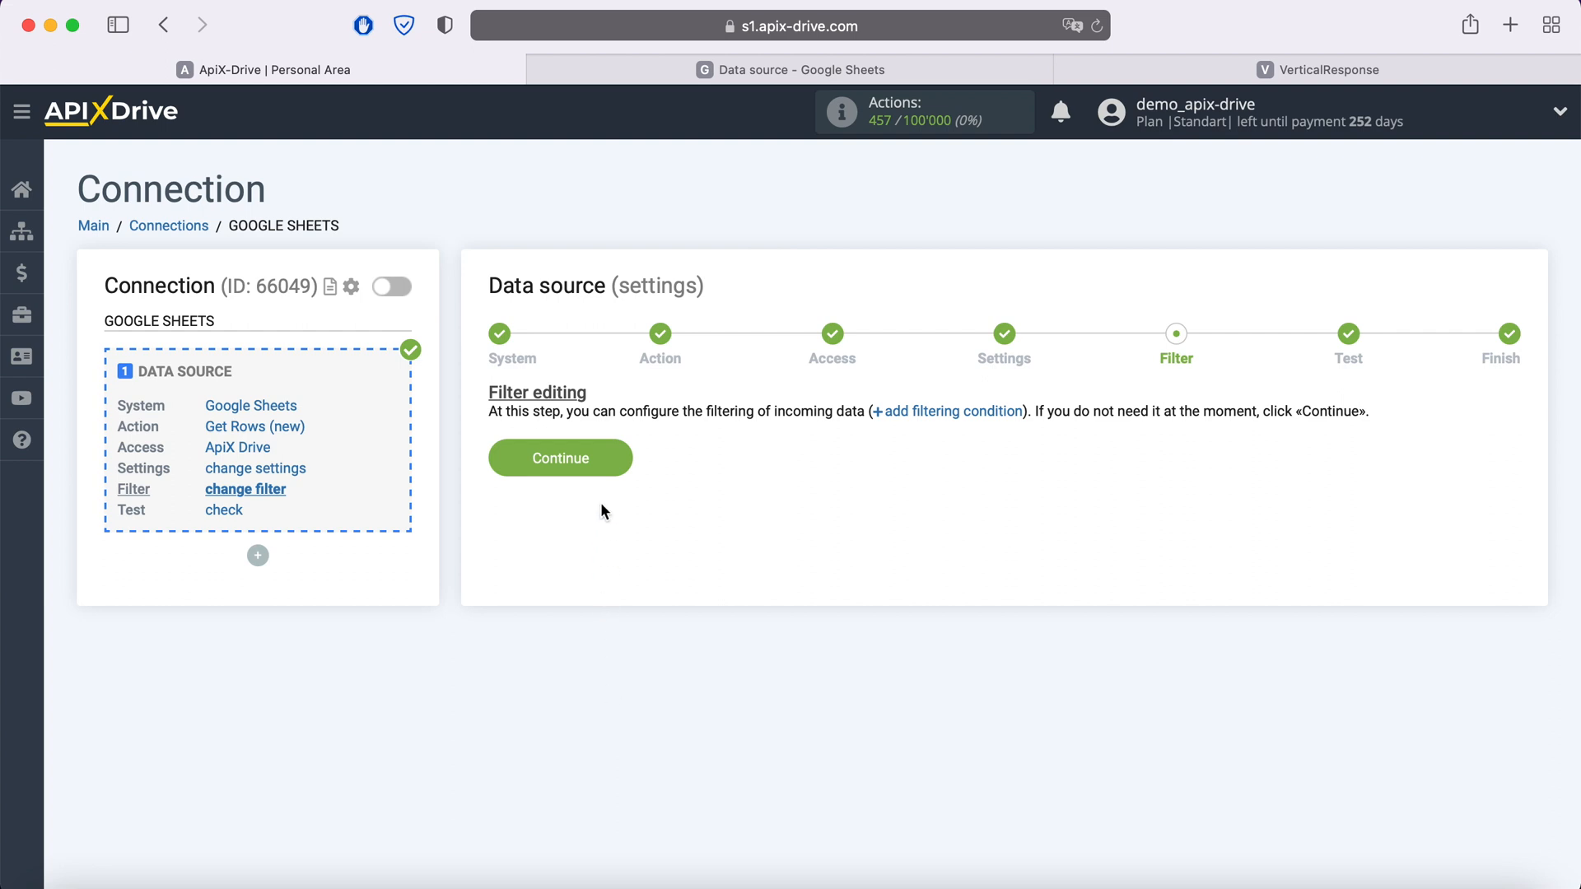
Step: Finish the data source setup without a filter, accepting the test data, and start configuring data receiving
click(614, 459)
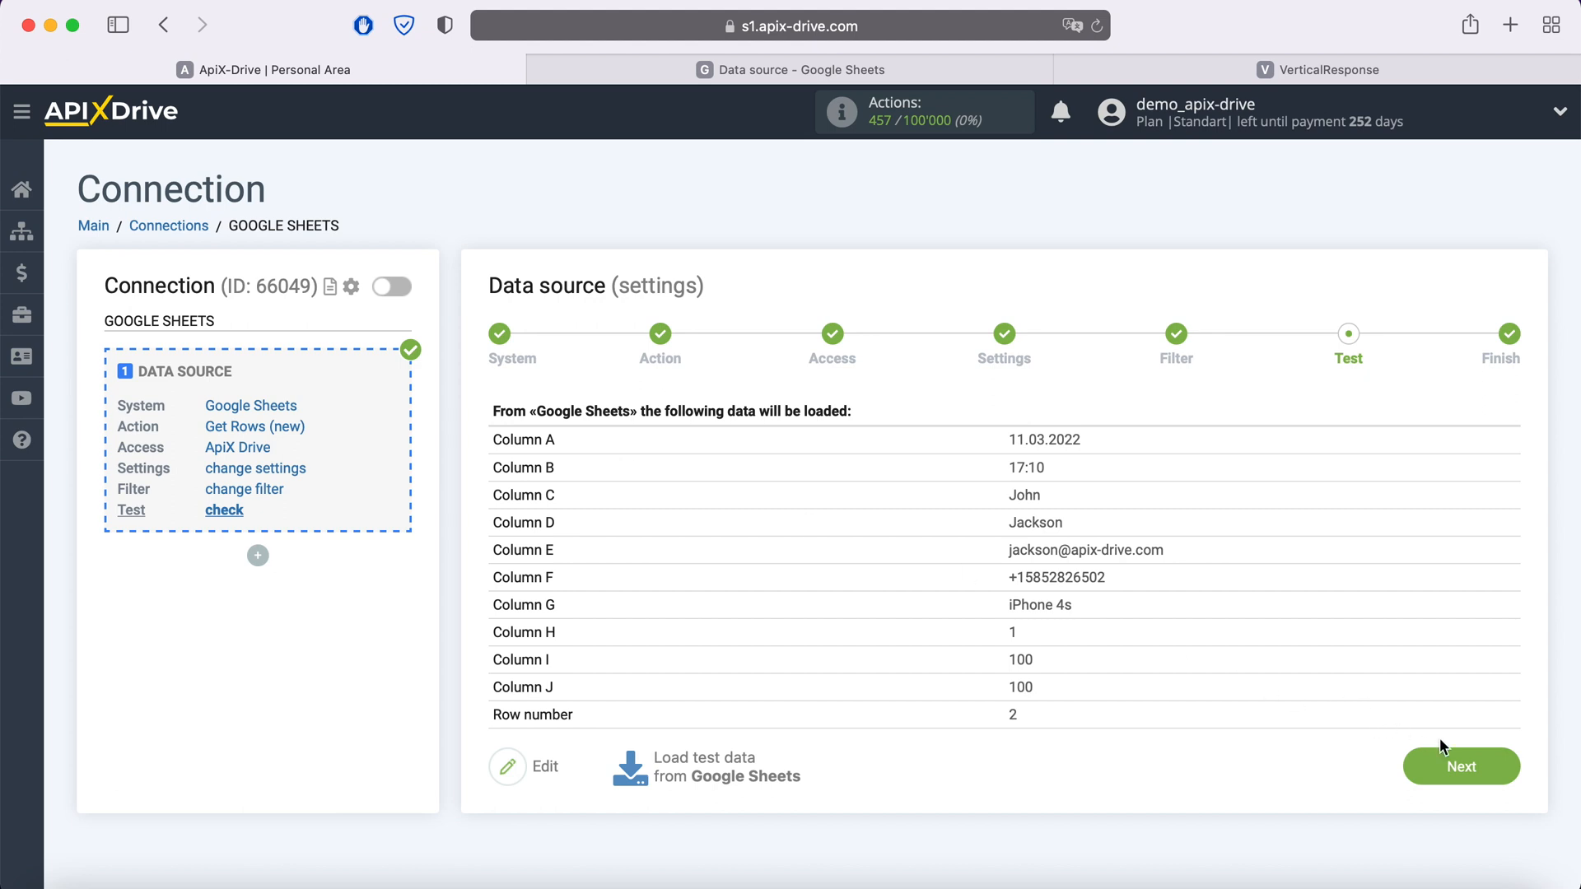
click(1465, 766)
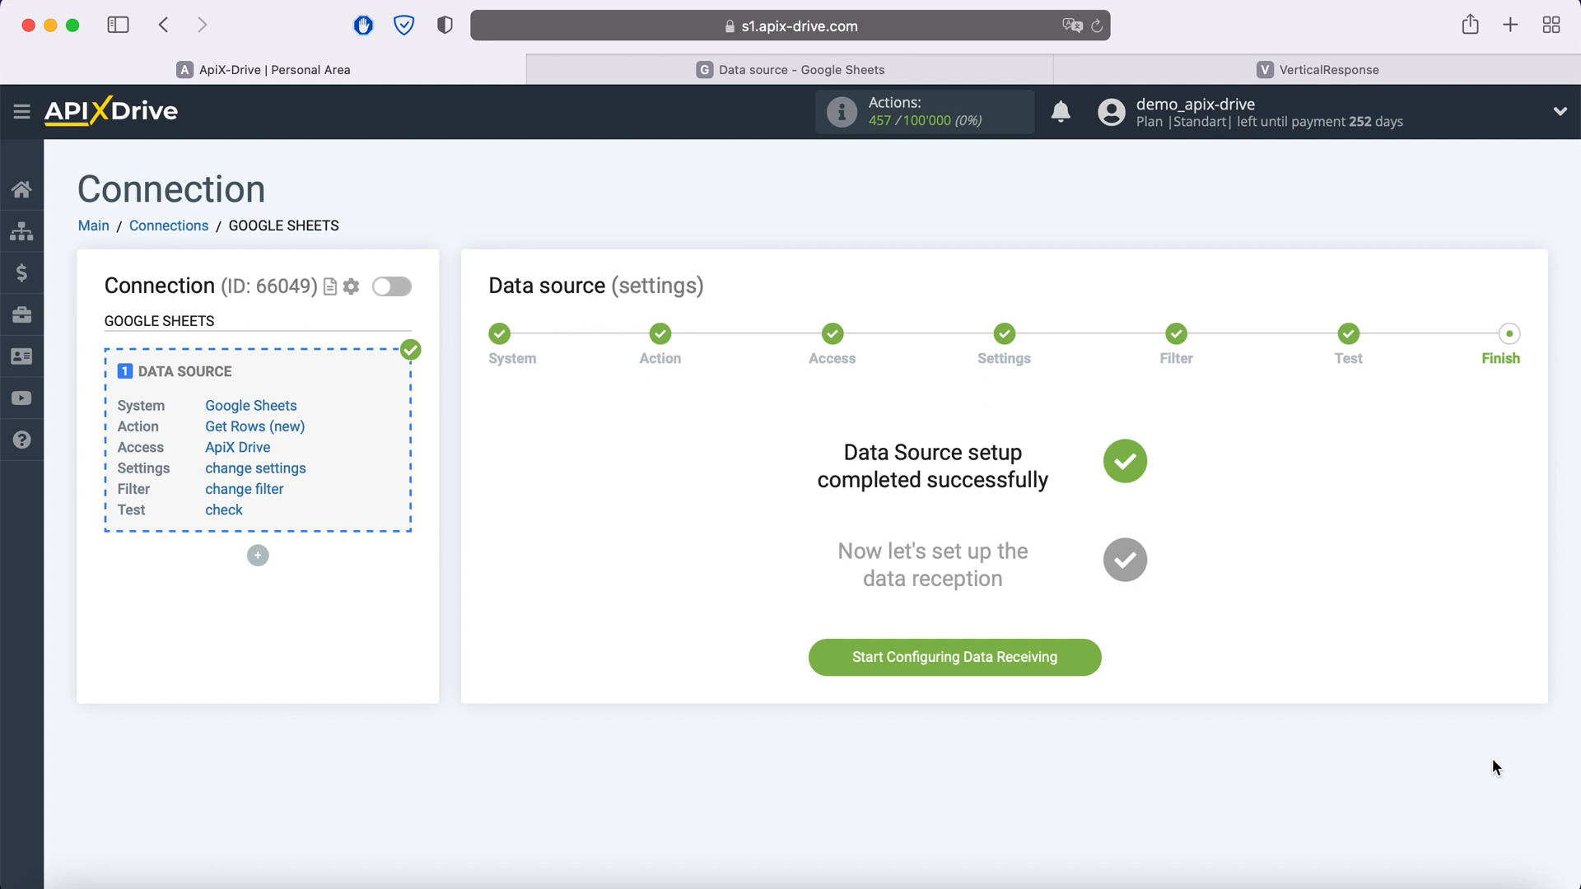
click(1091, 666)
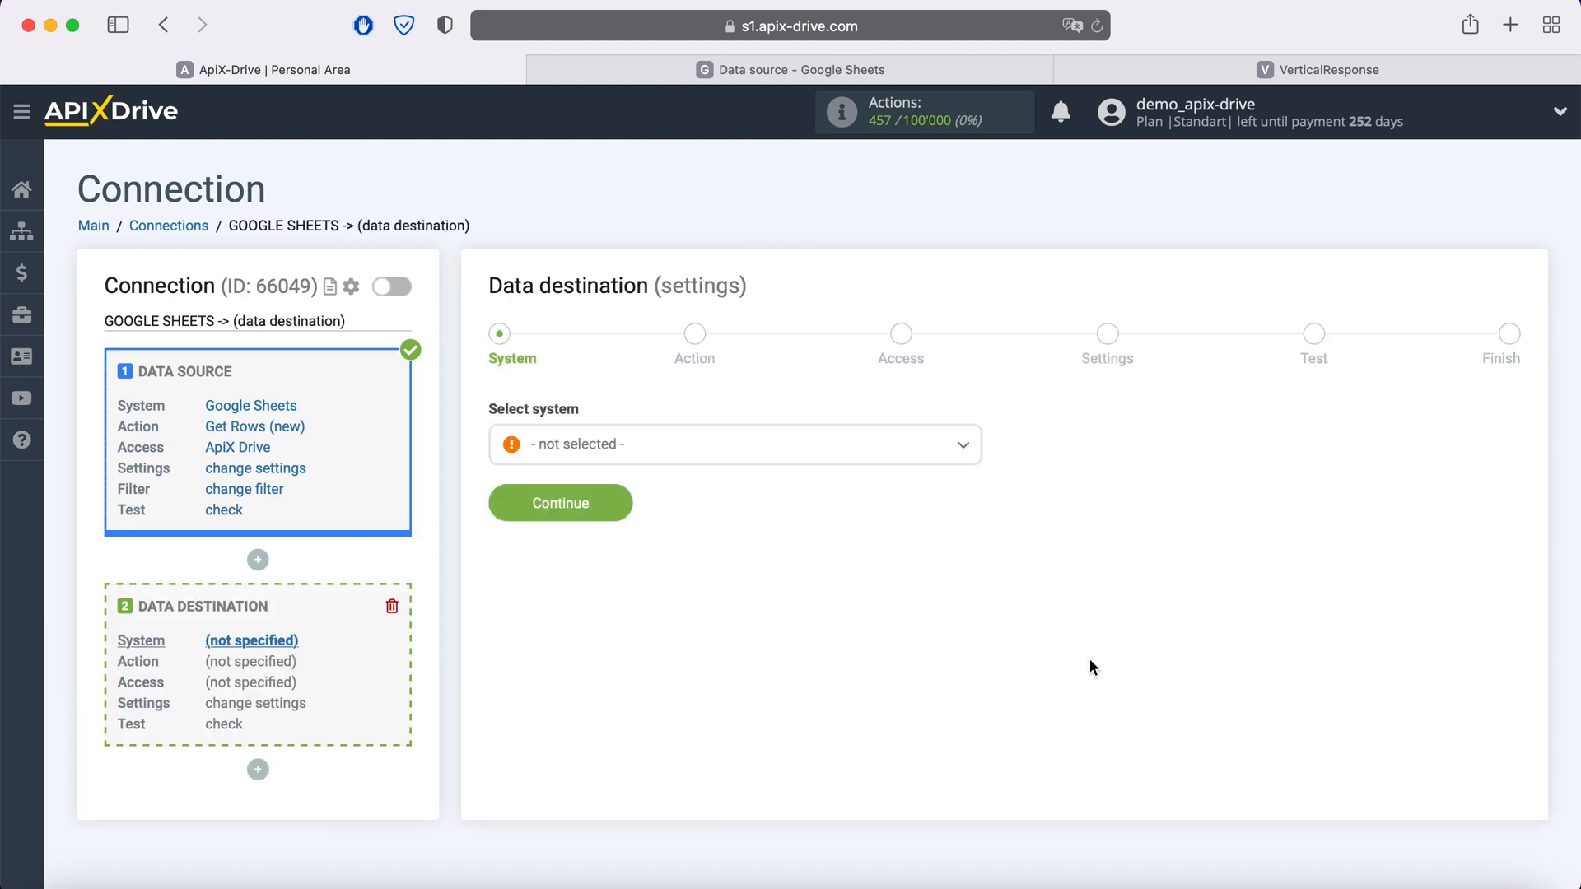
Step: Select VerticalResponse as the data destination system and continue to the action stage
click(769, 443)
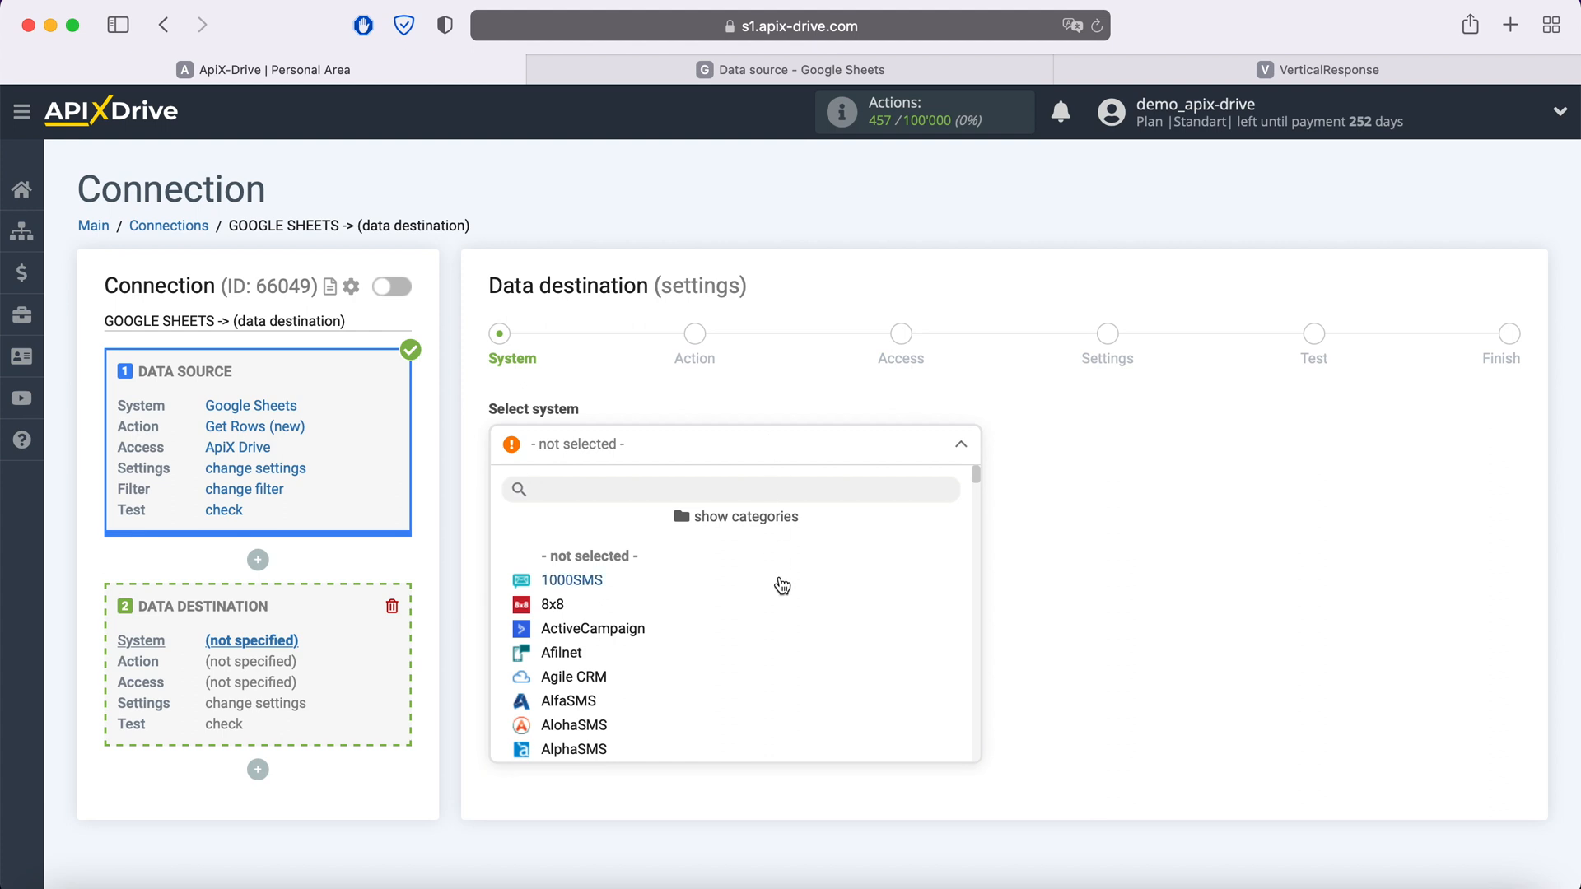
scroll(781, 582, down, 5)
scroll(783, 586, down, 15)
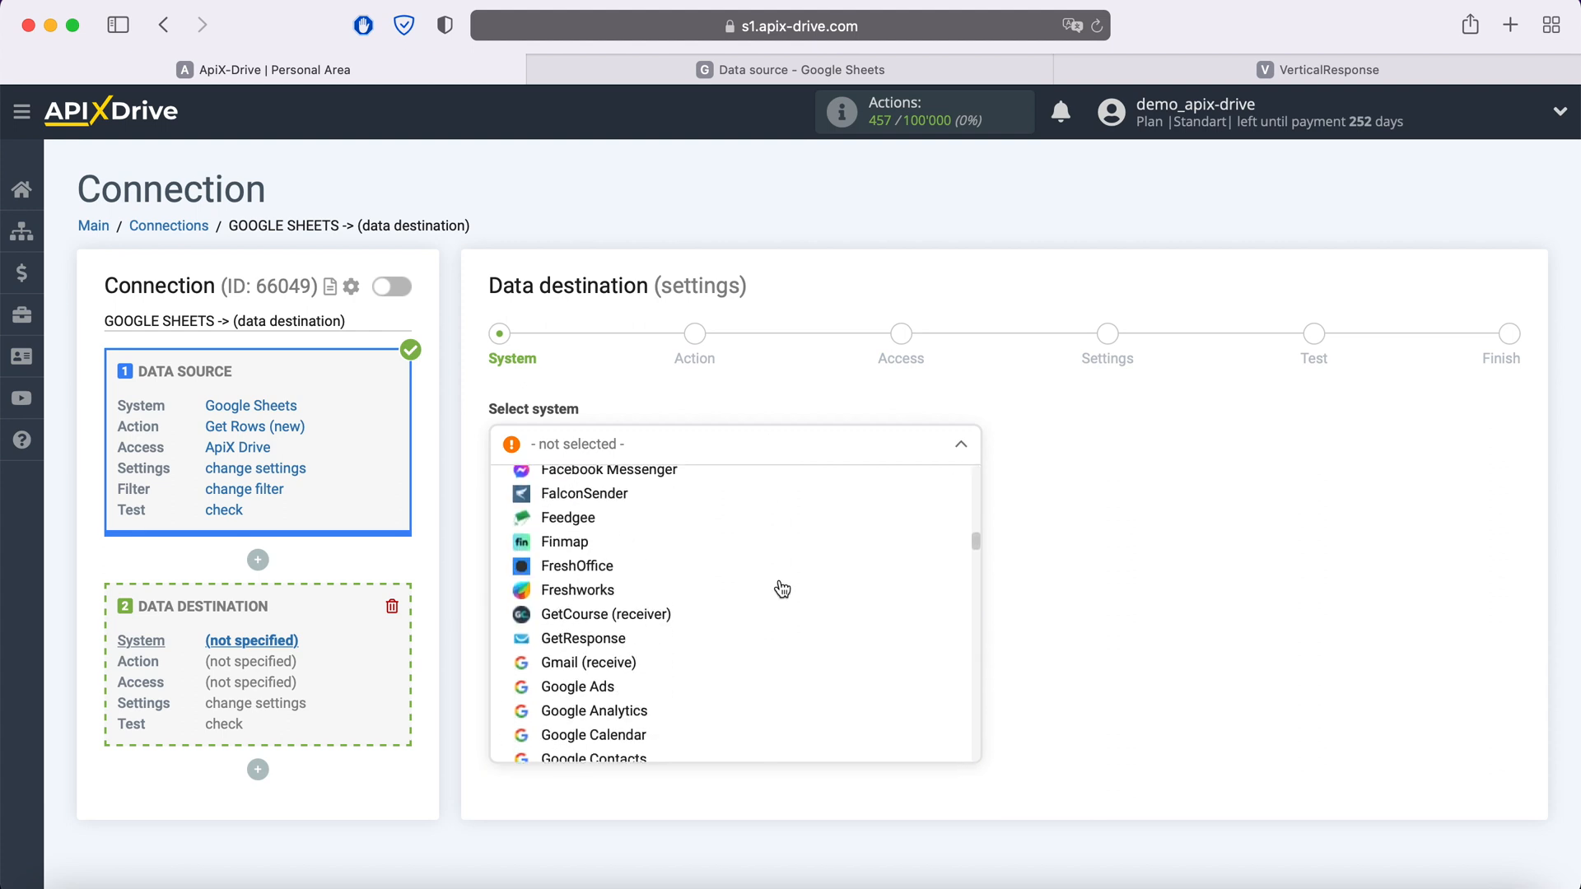
scroll(779, 626, down, 15)
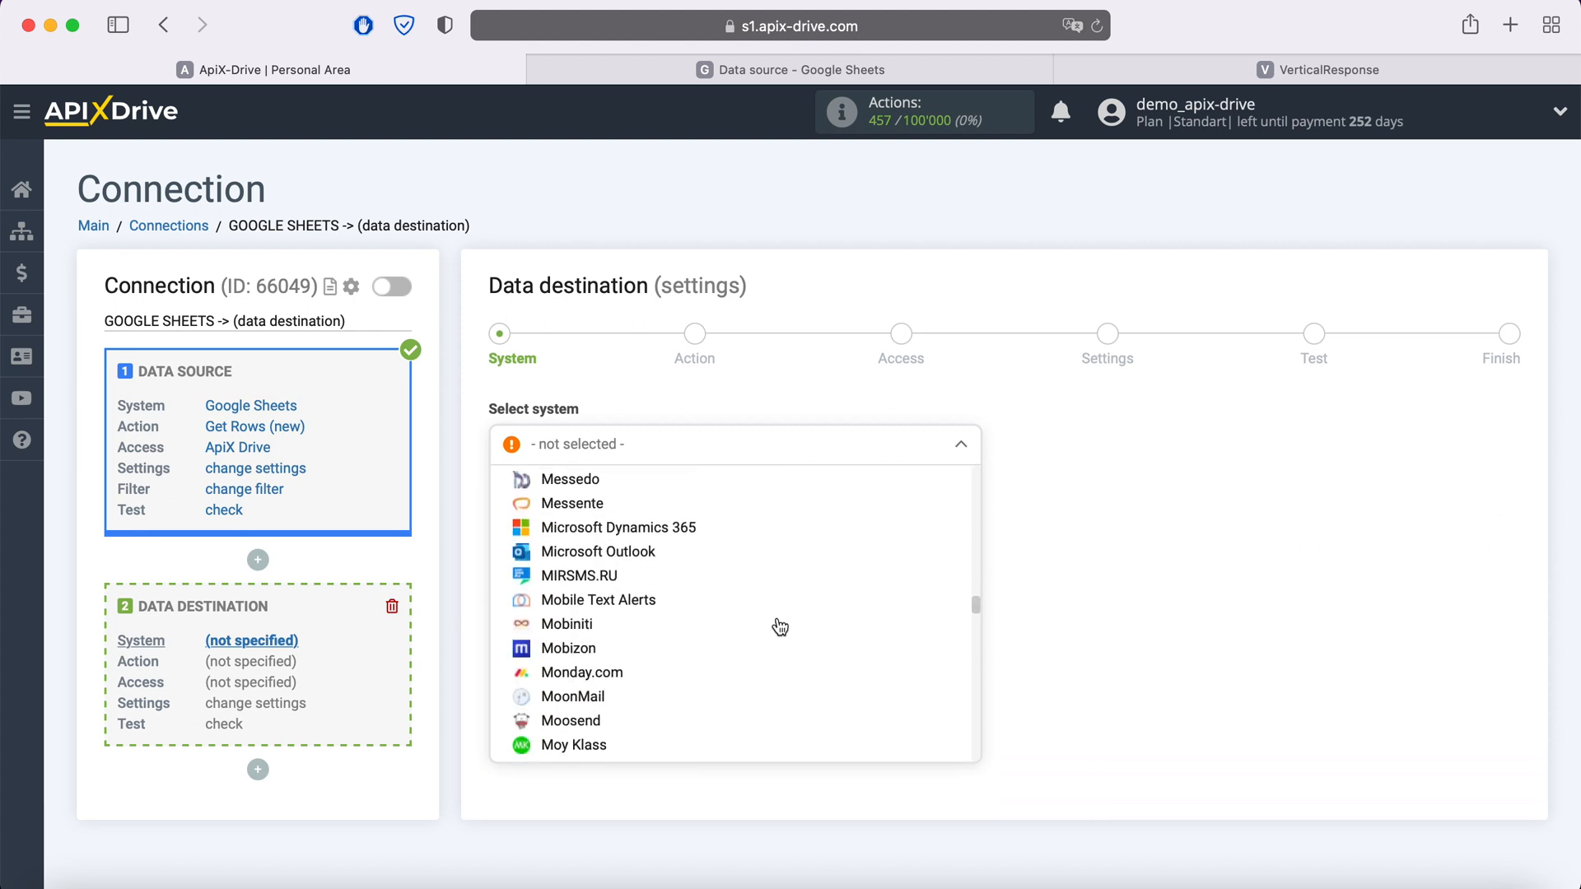
scroll(779, 641, down, 15)
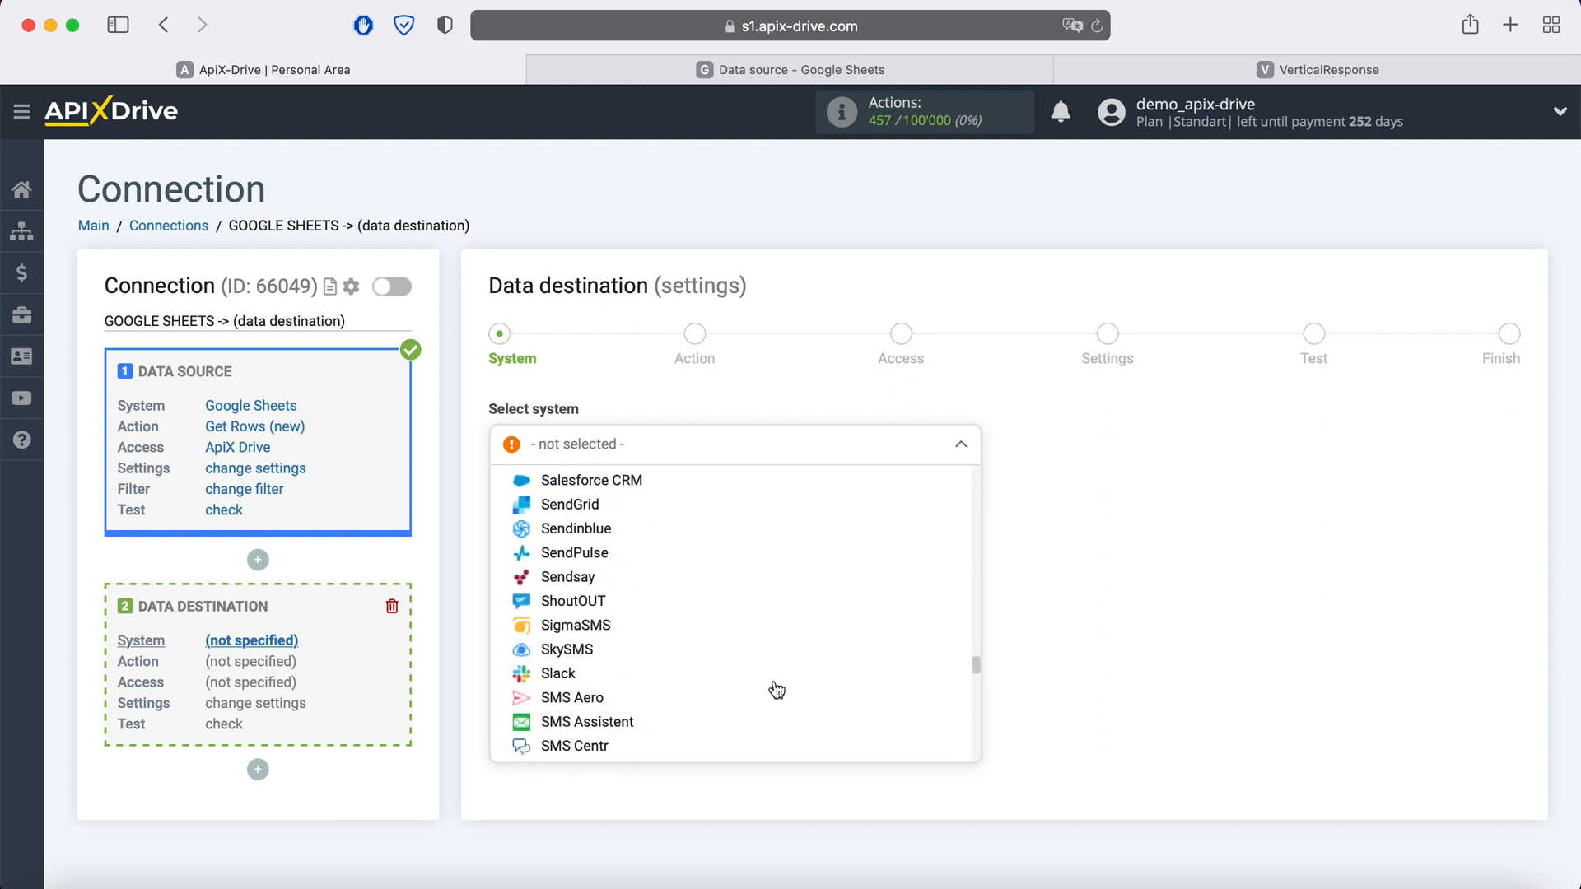
scroll(777, 702, down, 15)
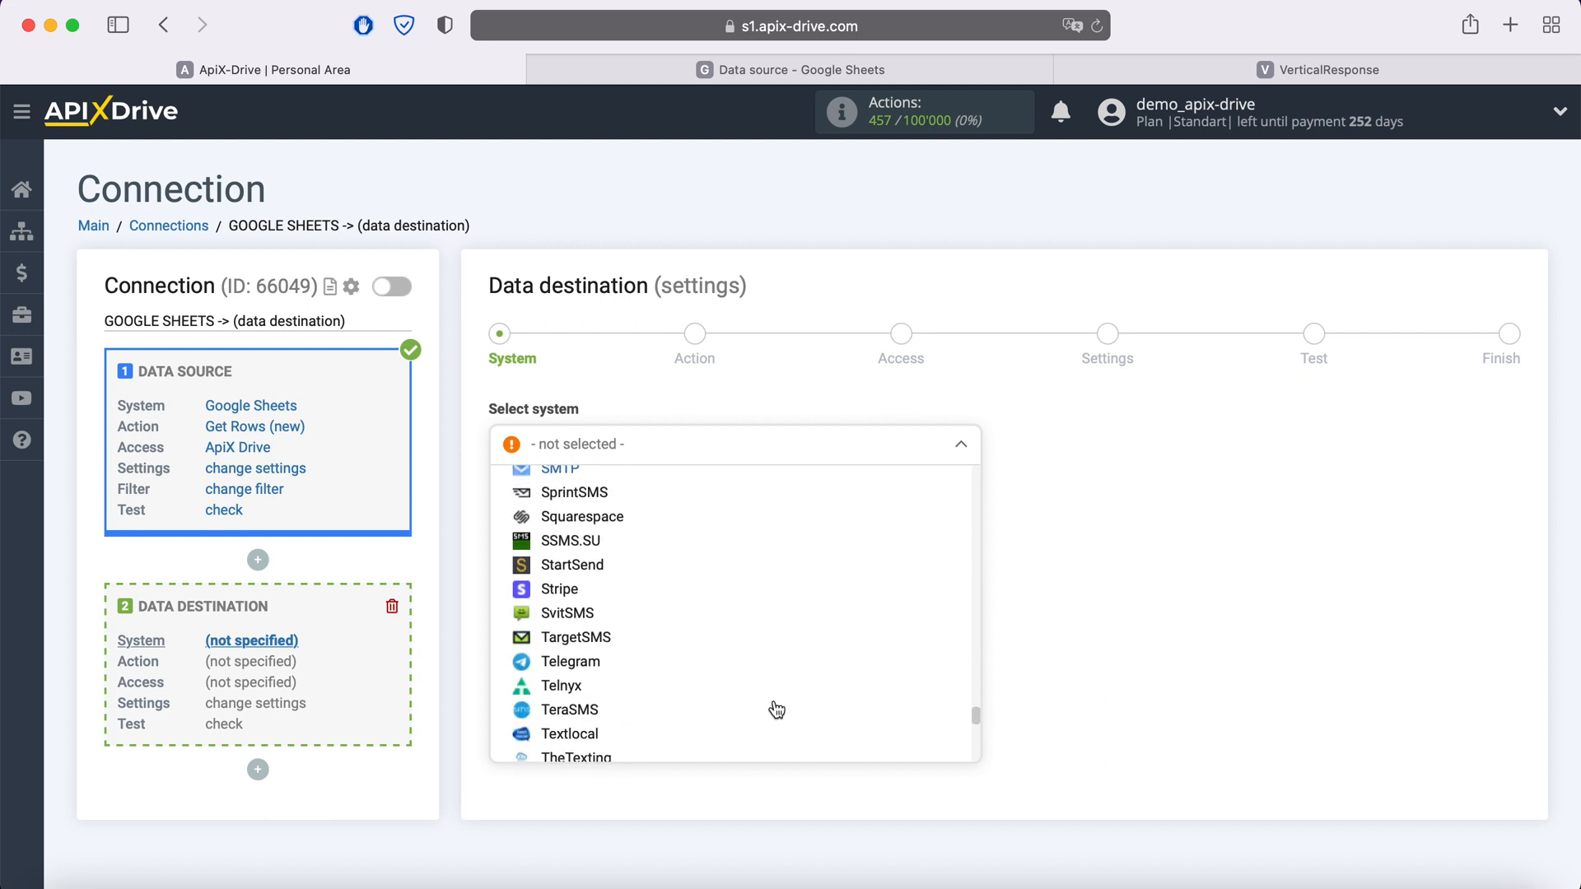
scroll(776, 730, down, 5)
click(627, 641)
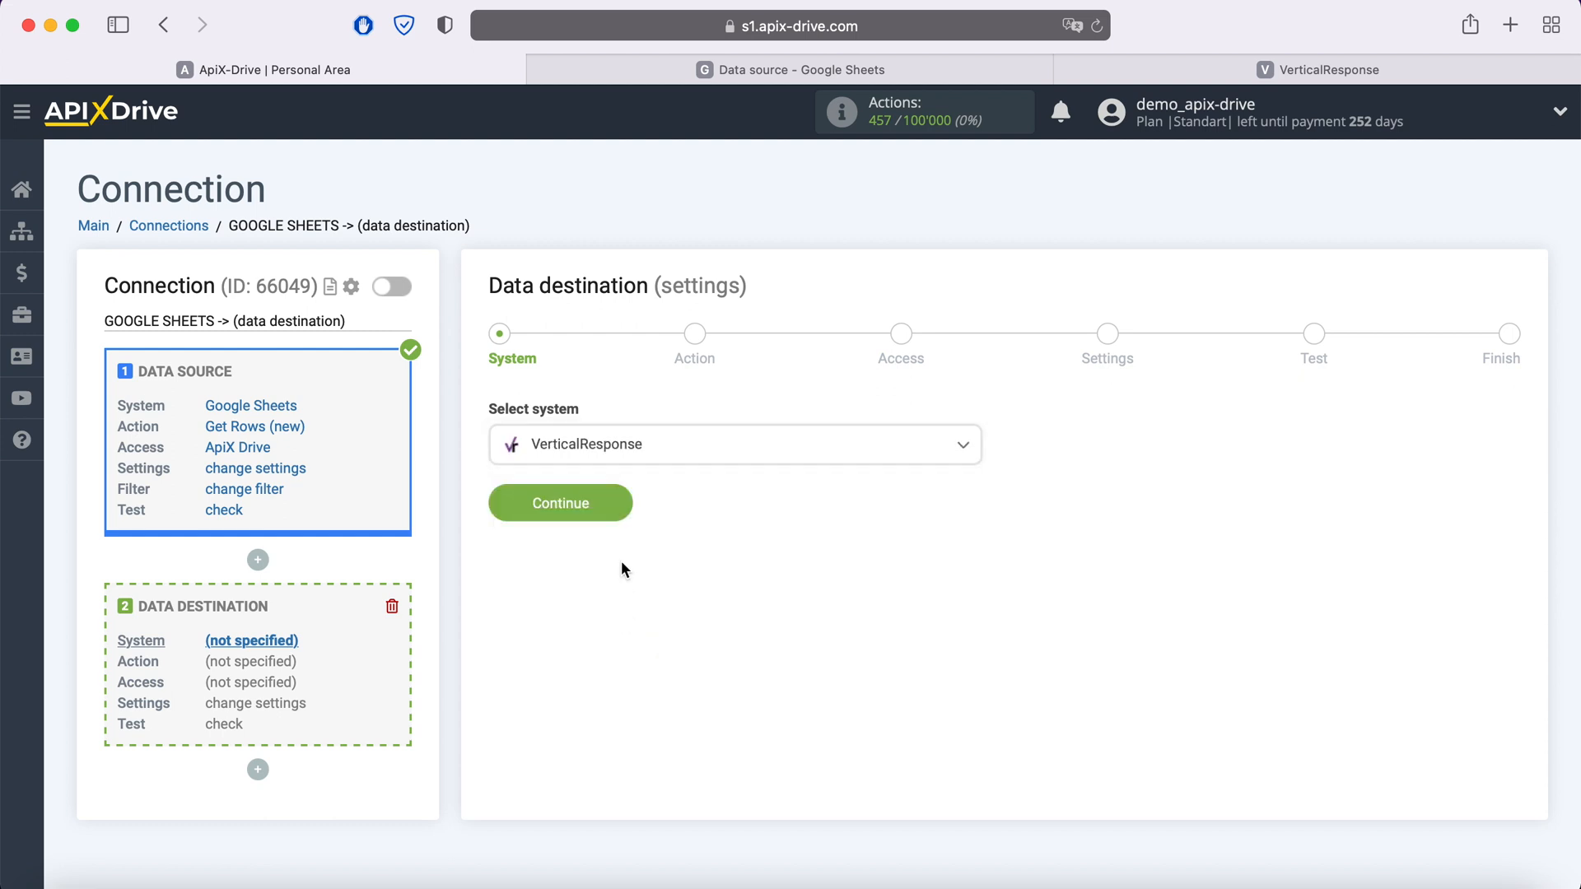
click(618, 494)
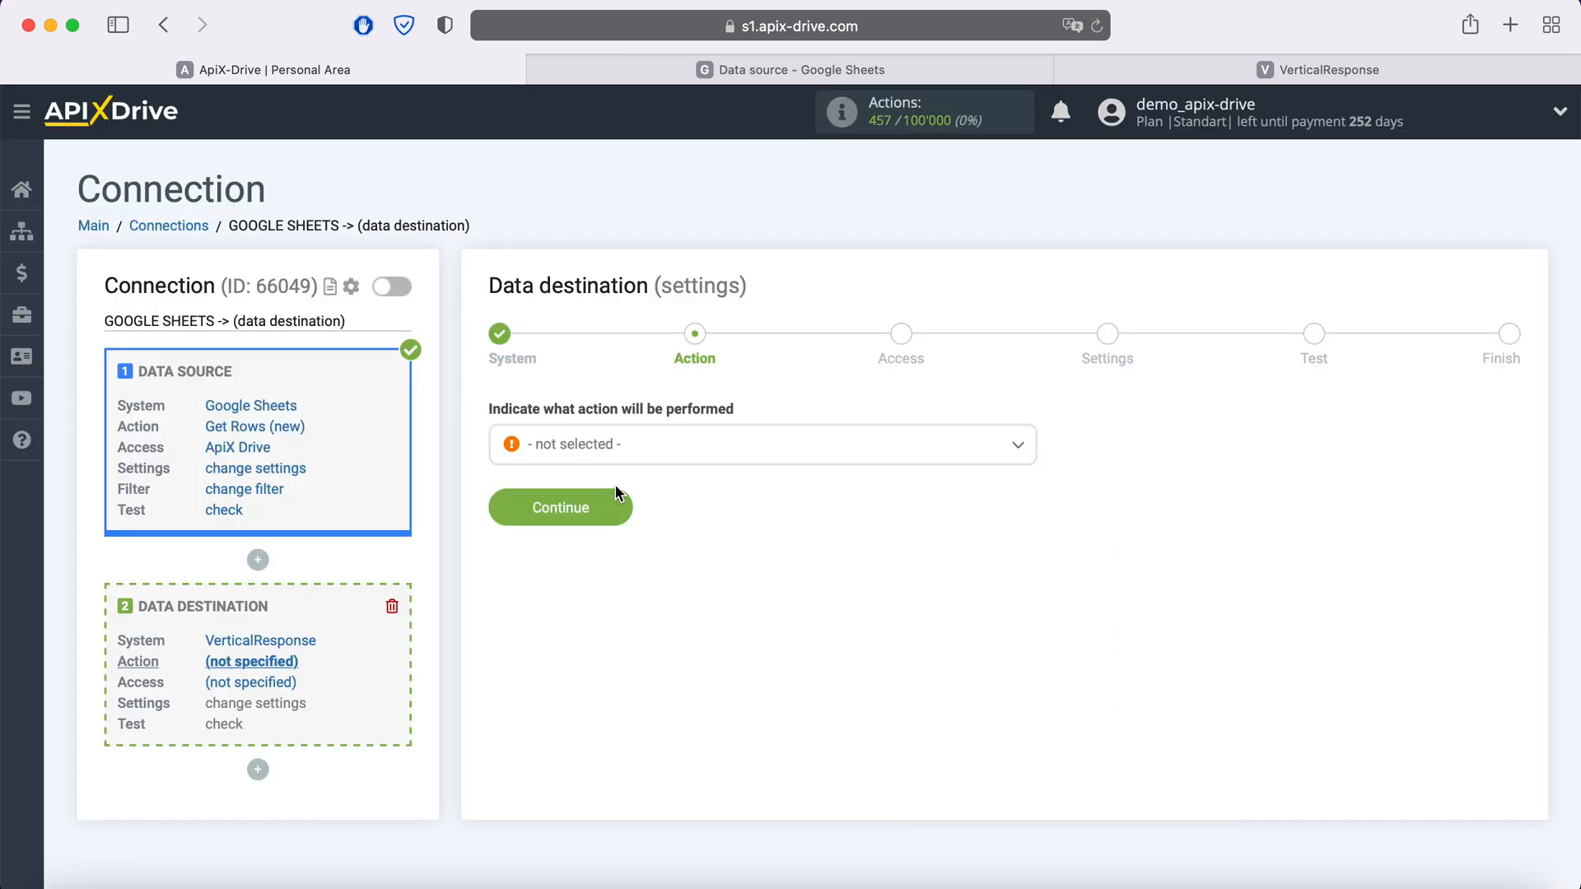
Step: Set the data destination action to Add Contacts and continue to the access stage
click(645, 447)
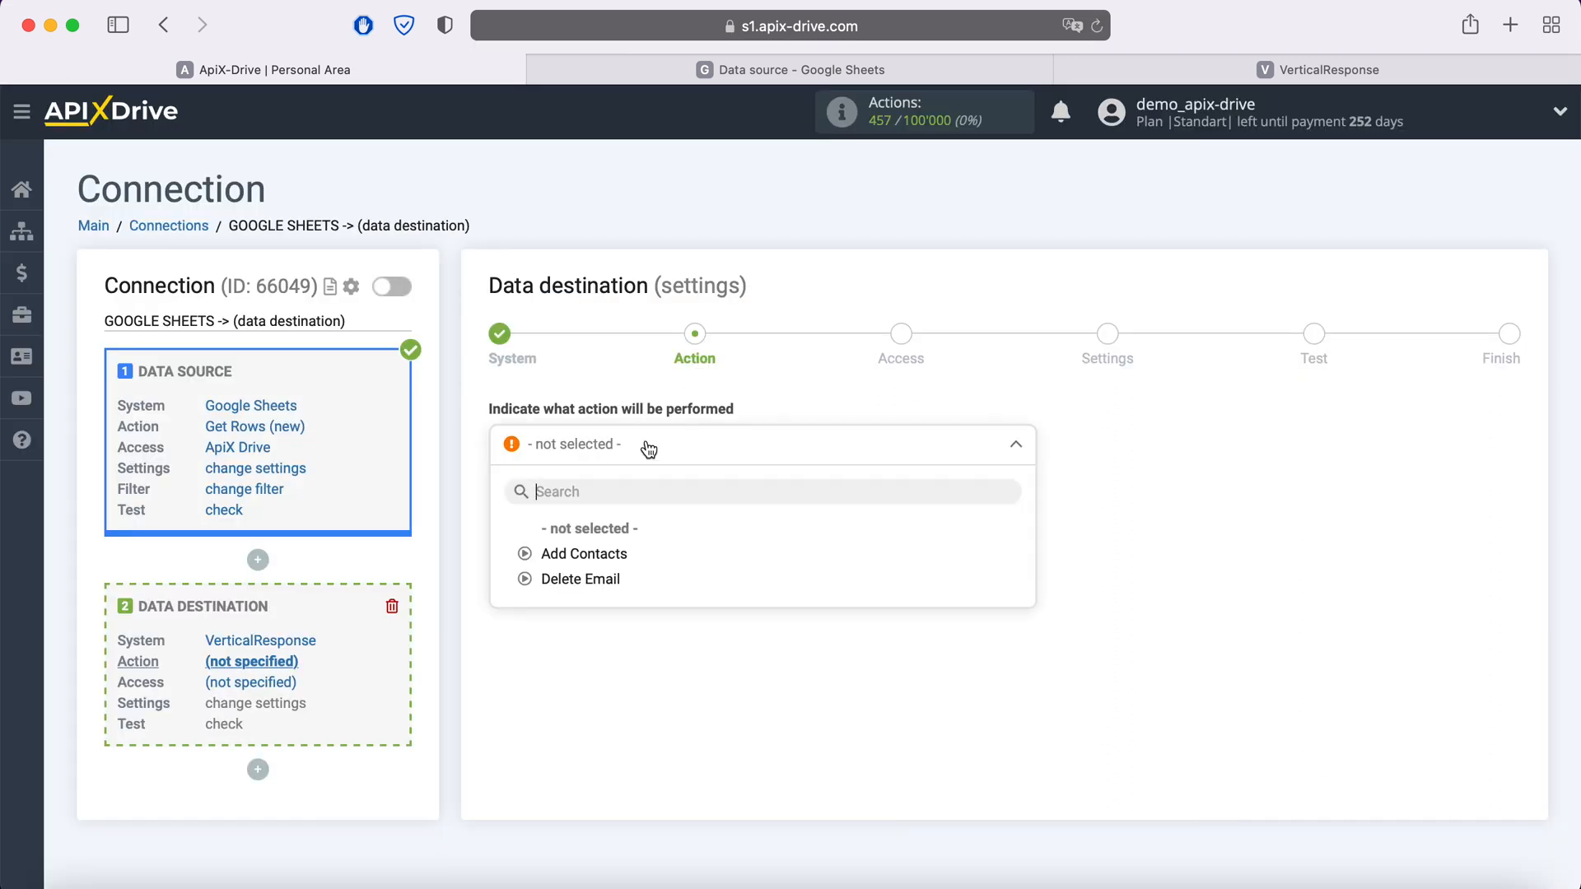
click(607, 555)
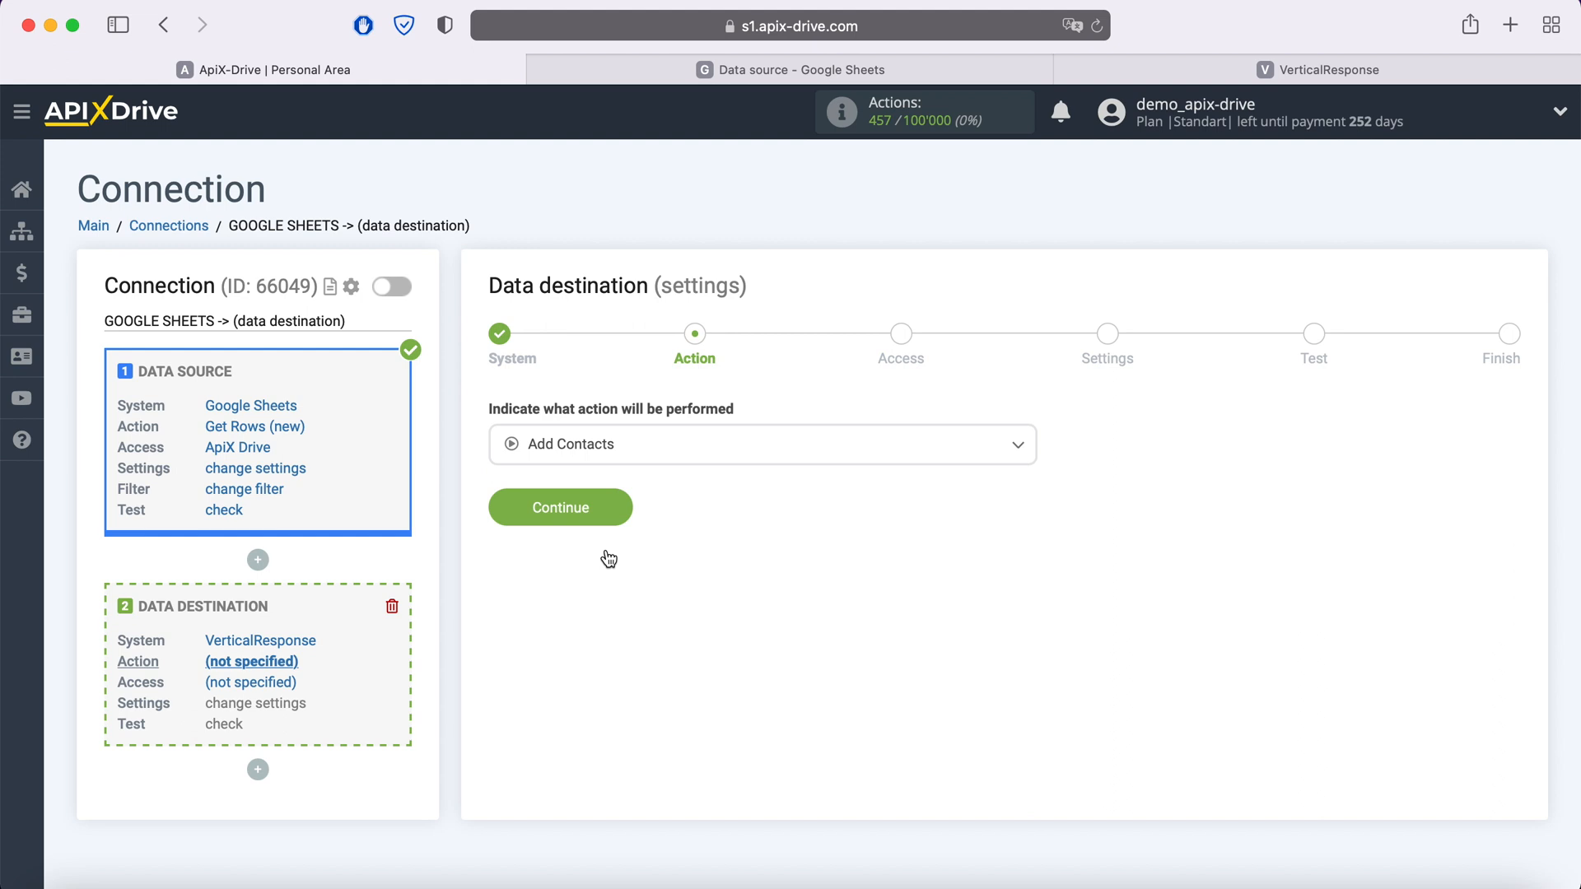
click(619, 507)
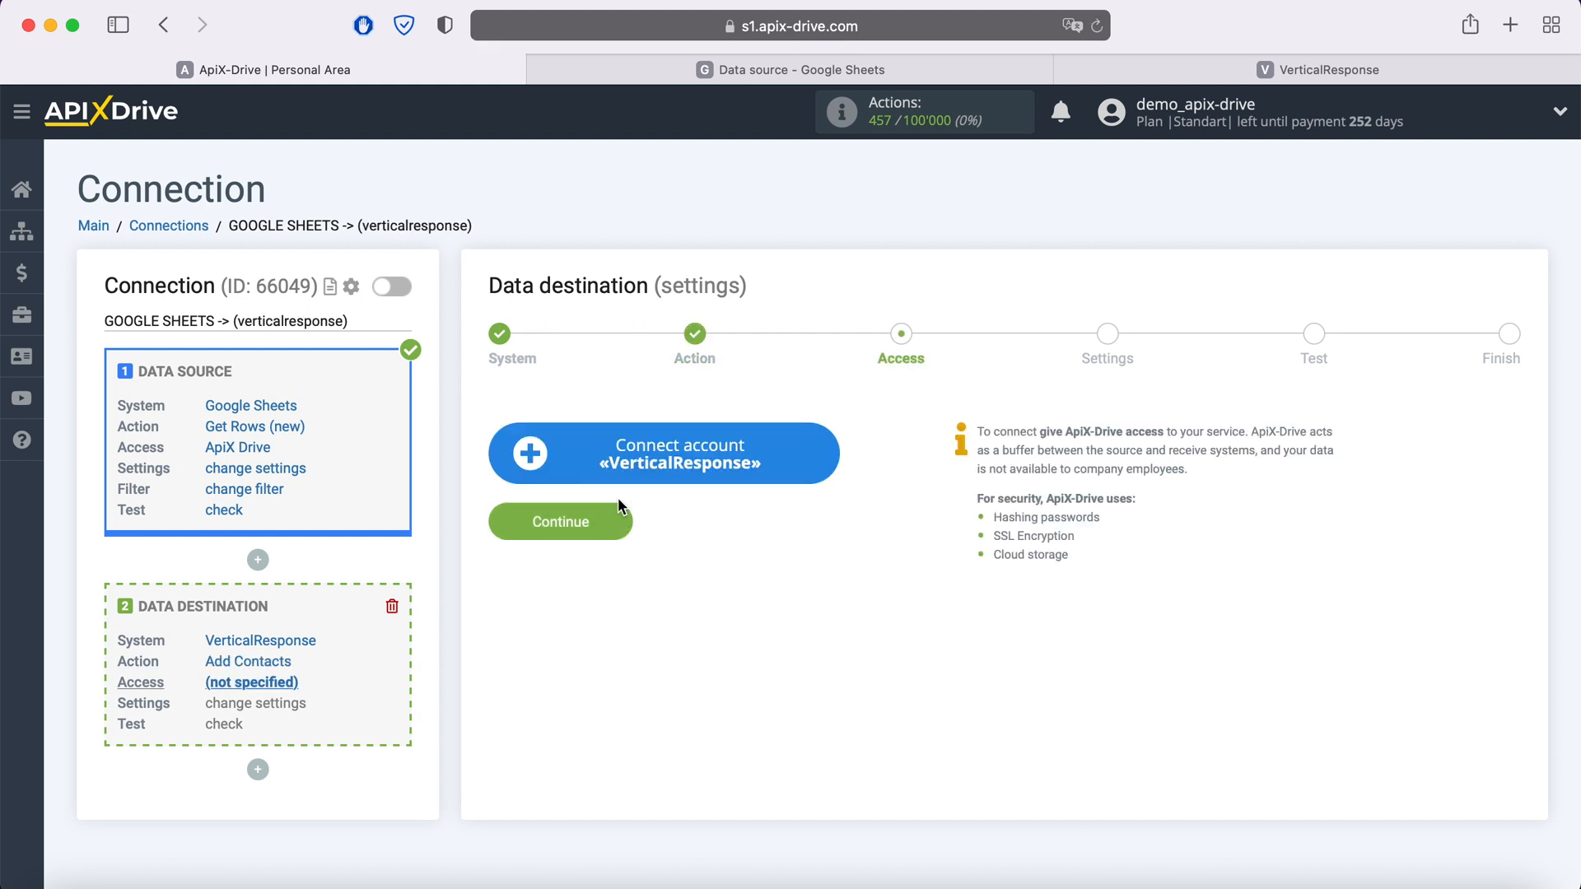
Step: Connect a VerticalResponse account to ApiX-Drive by signing in with the account's email address and password
click(828, 454)
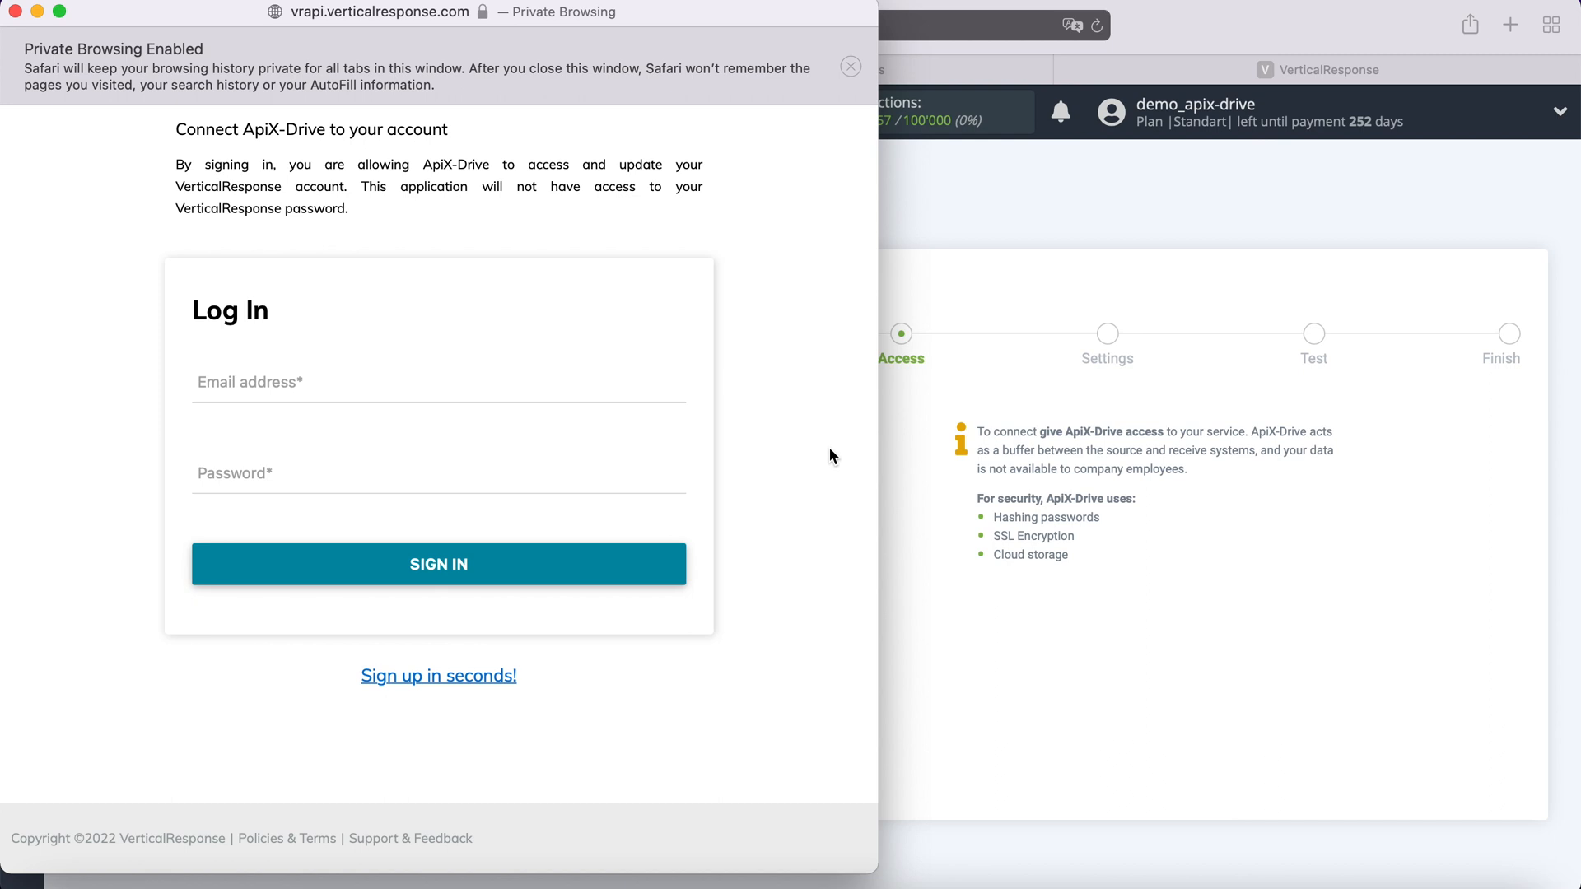
right_click(284, 381)
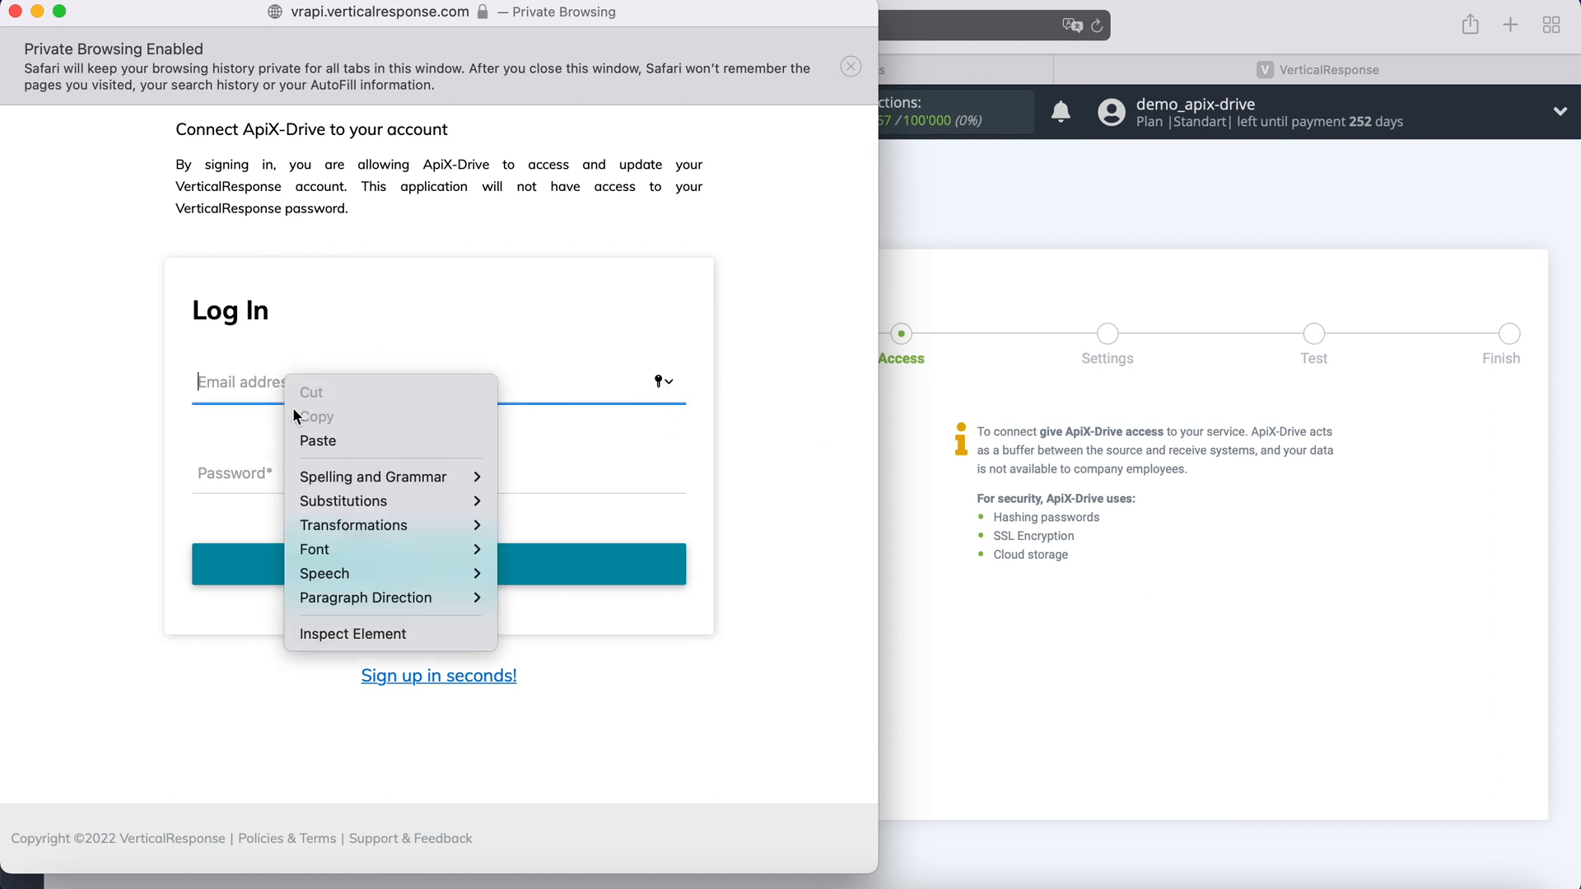
click(334, 441)
right_click(224, 466)
click(281, 527)
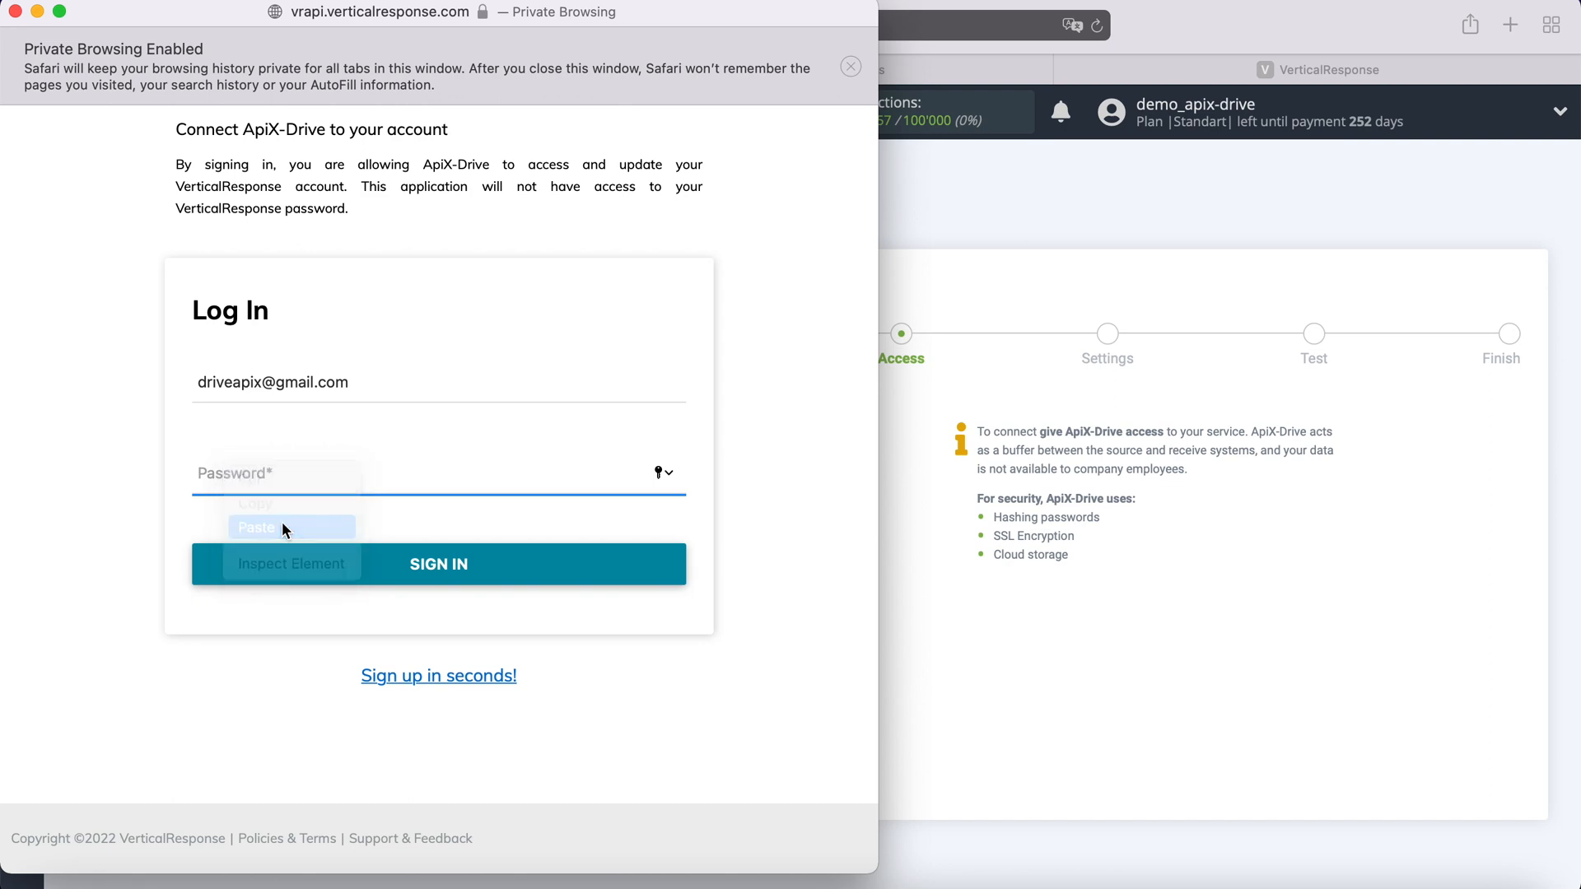
click(490, 565)
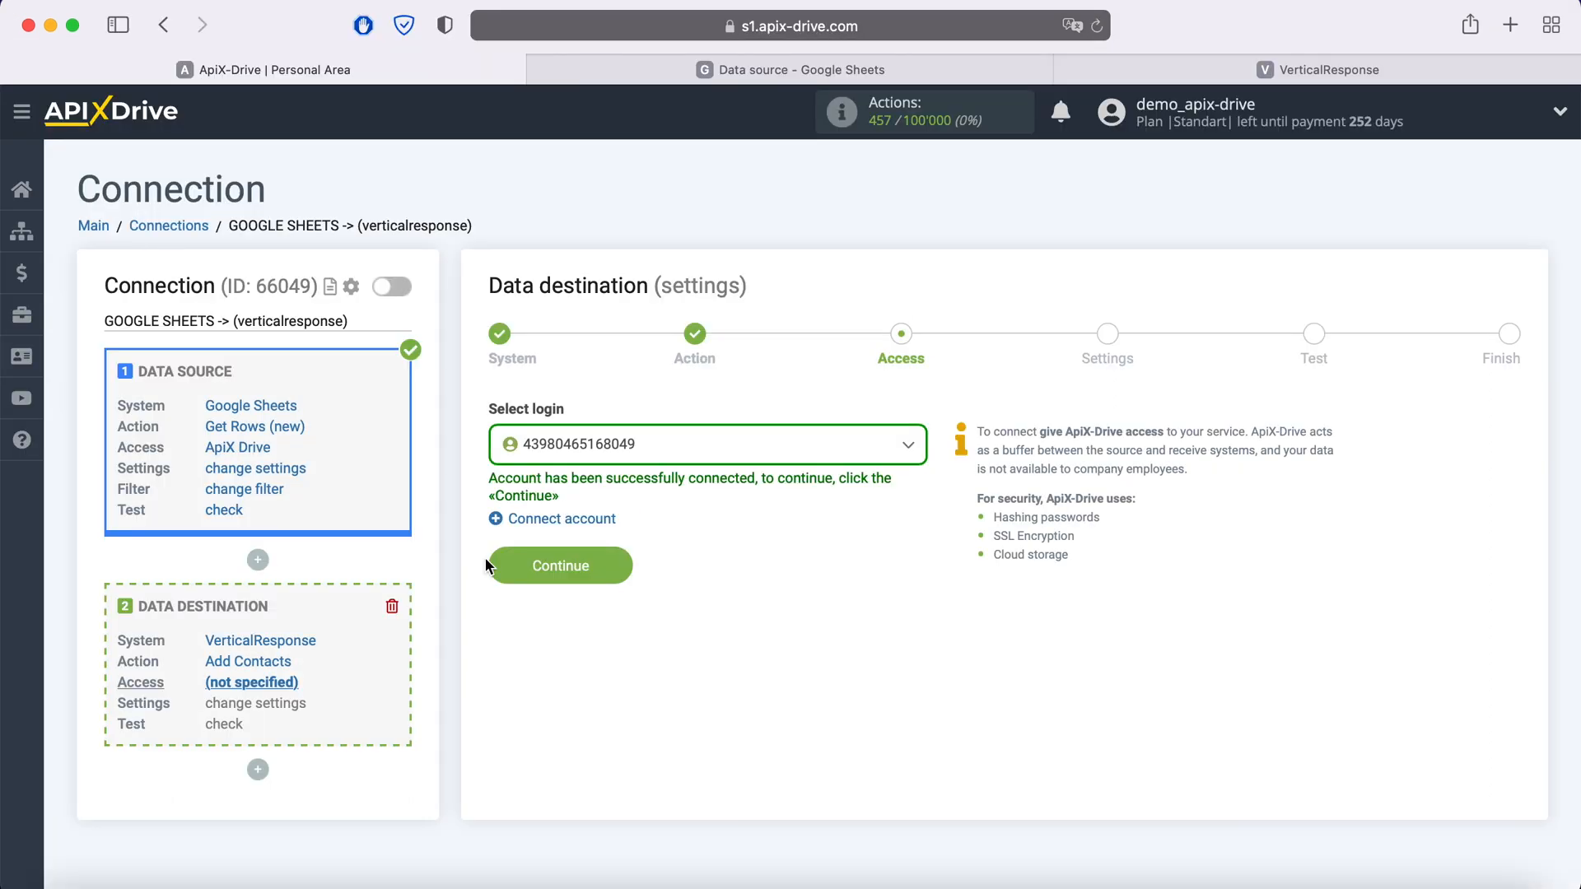
Step: Select the newly connected VerticalResponse login for data destination access and continue to the settings stage
click(670, 451)
click(635, 578)
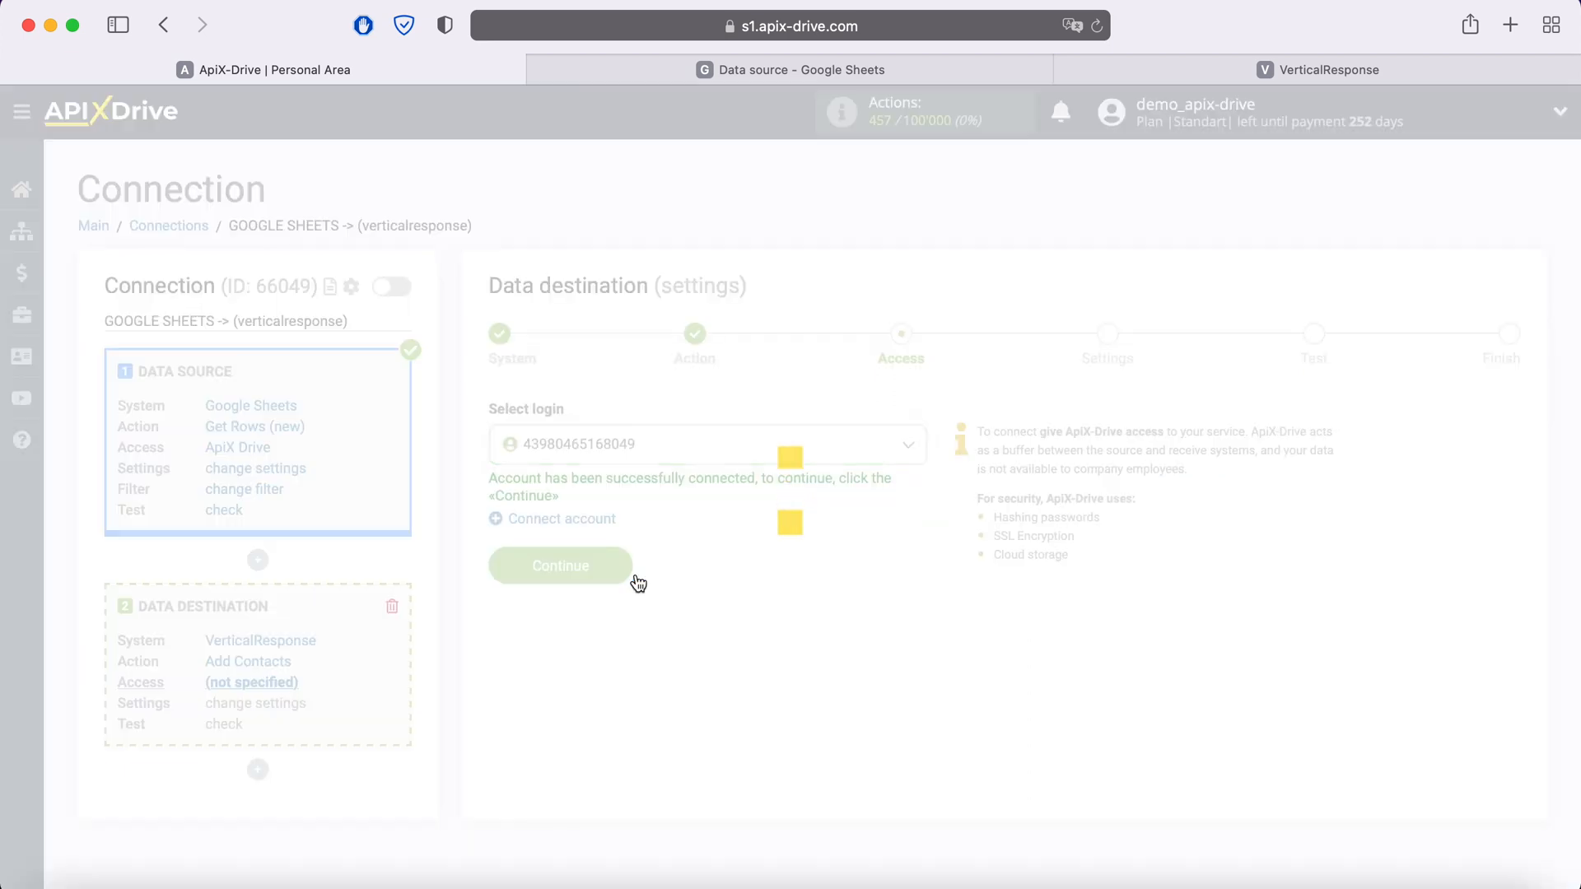
click(616, 563)
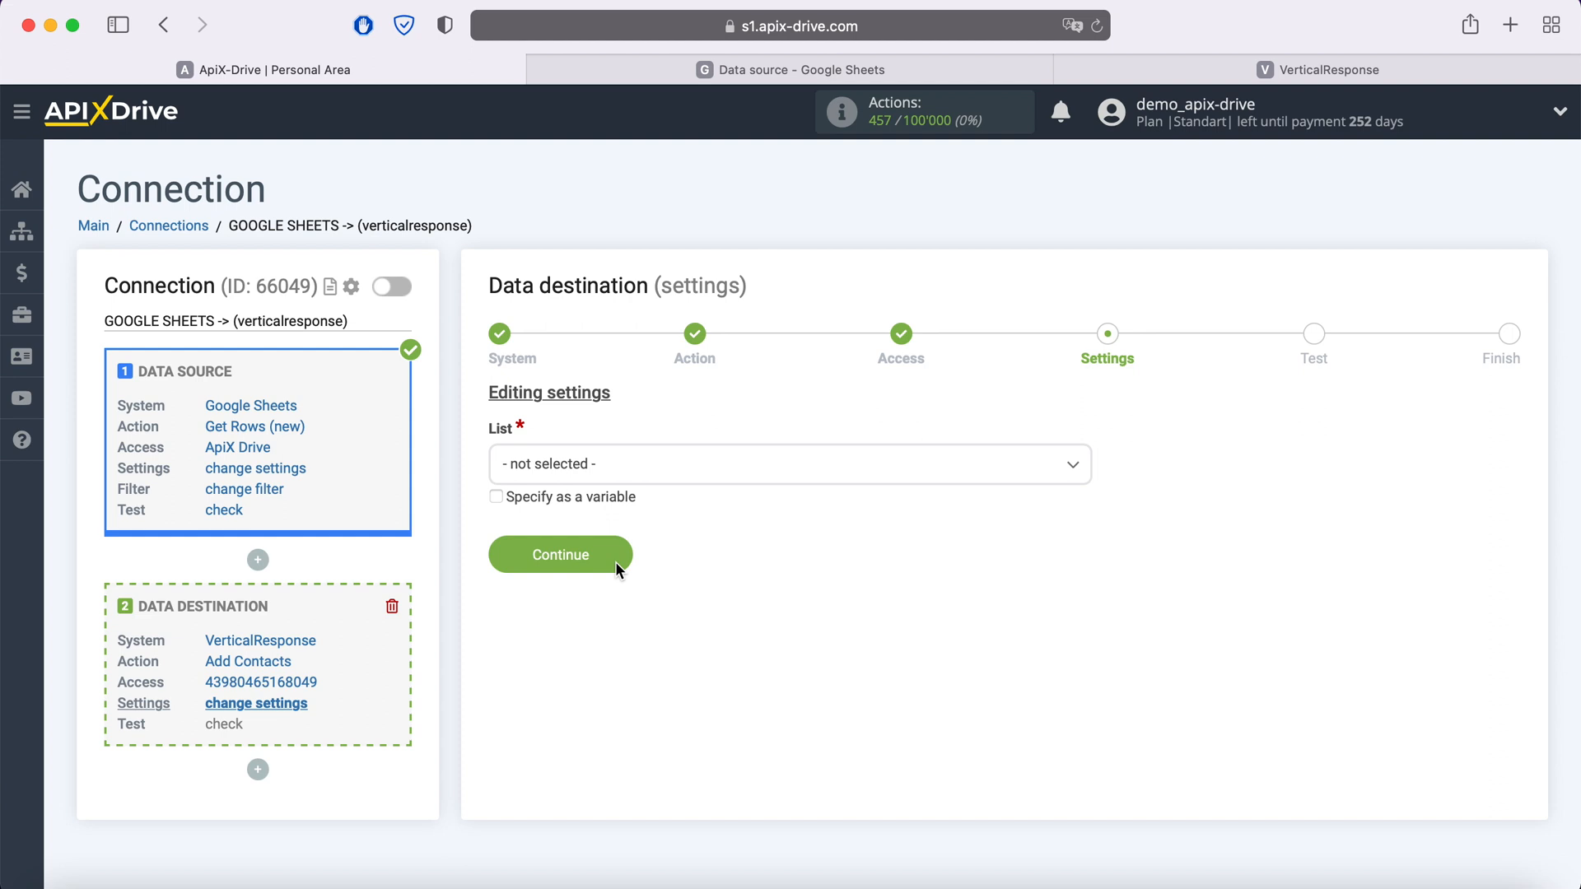
Step: Choose All Contacts as the destination list and map the E-mail field to Google Sheets Column E
click(646, 466)
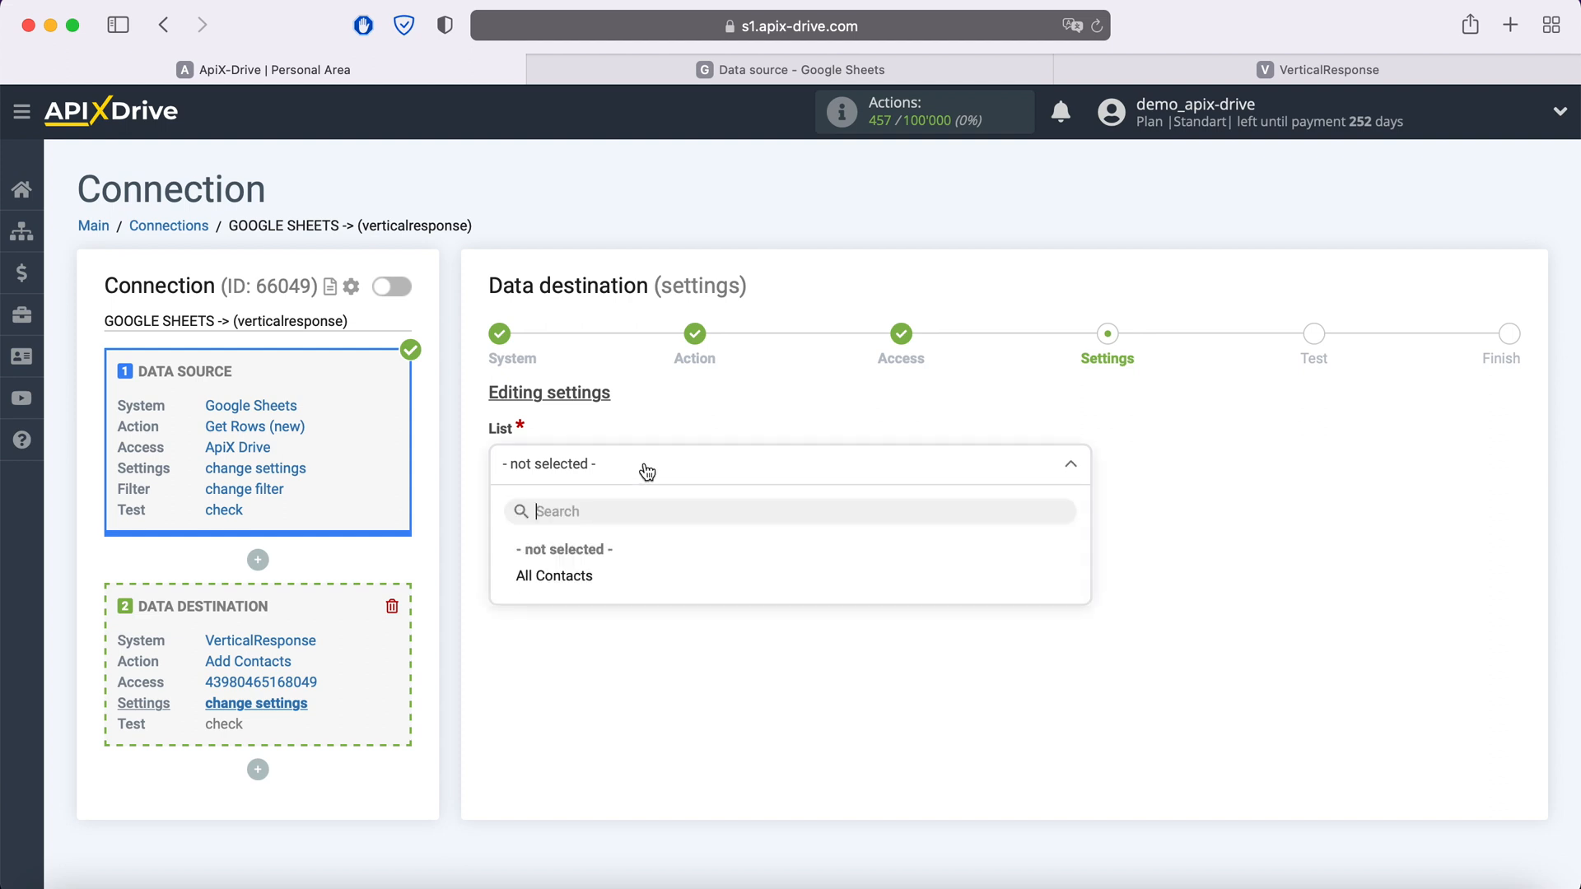
click(590, 573)
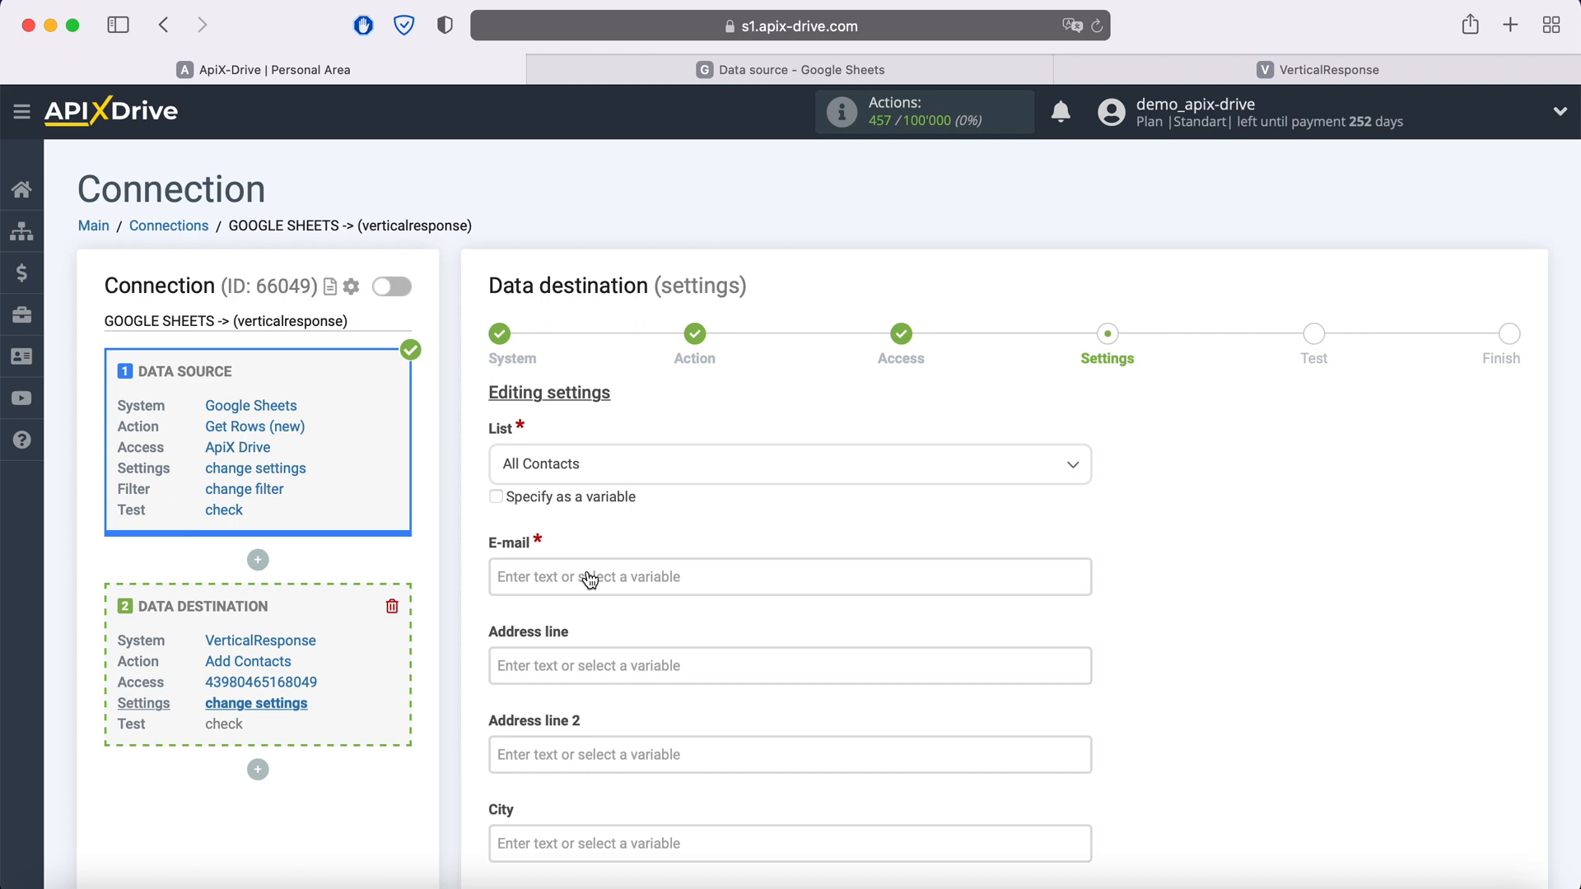
click(589, 577)
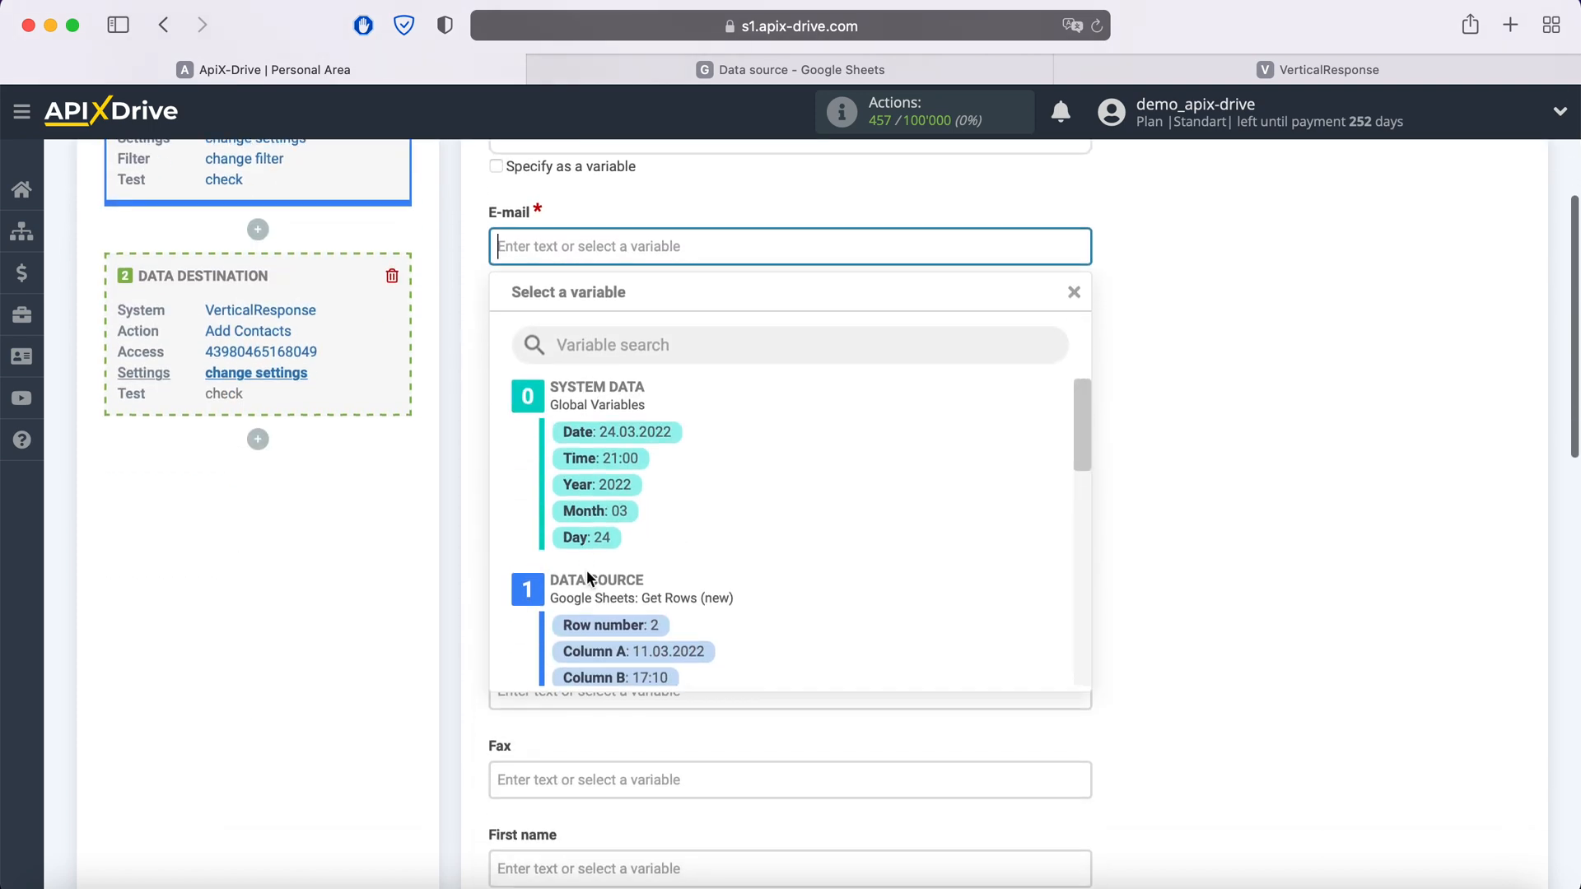
scroll(869, 550, down, 3)
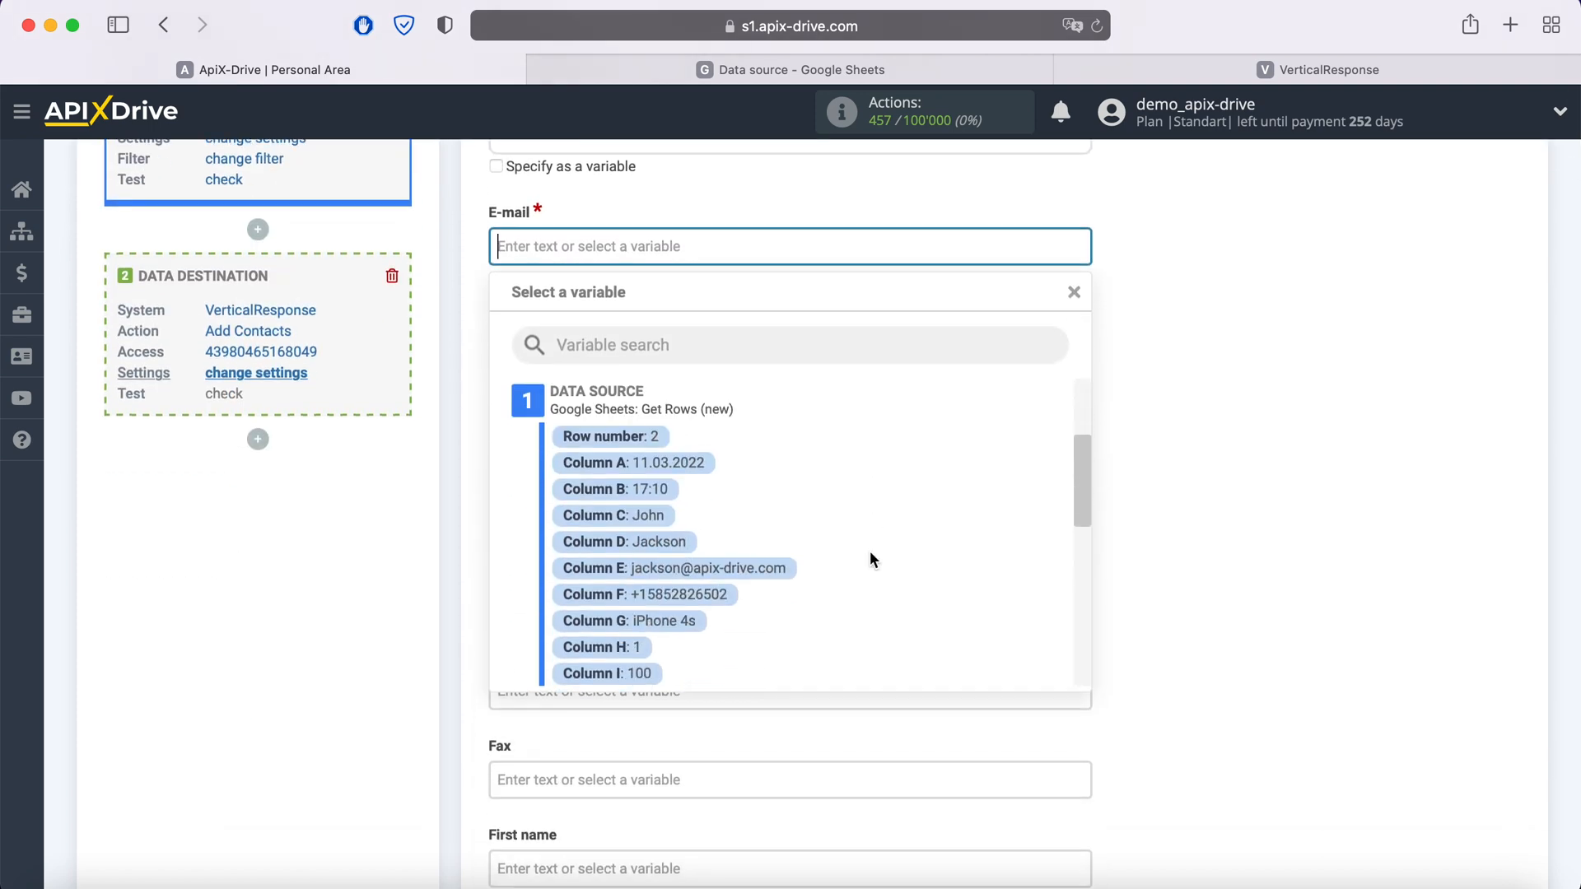
click(786, 568)
Step: Map the First name field to Google Sheets Column C
scroll(786, 566, down, 2)
scroll(785, 574, down, 2)
click(681, 530)
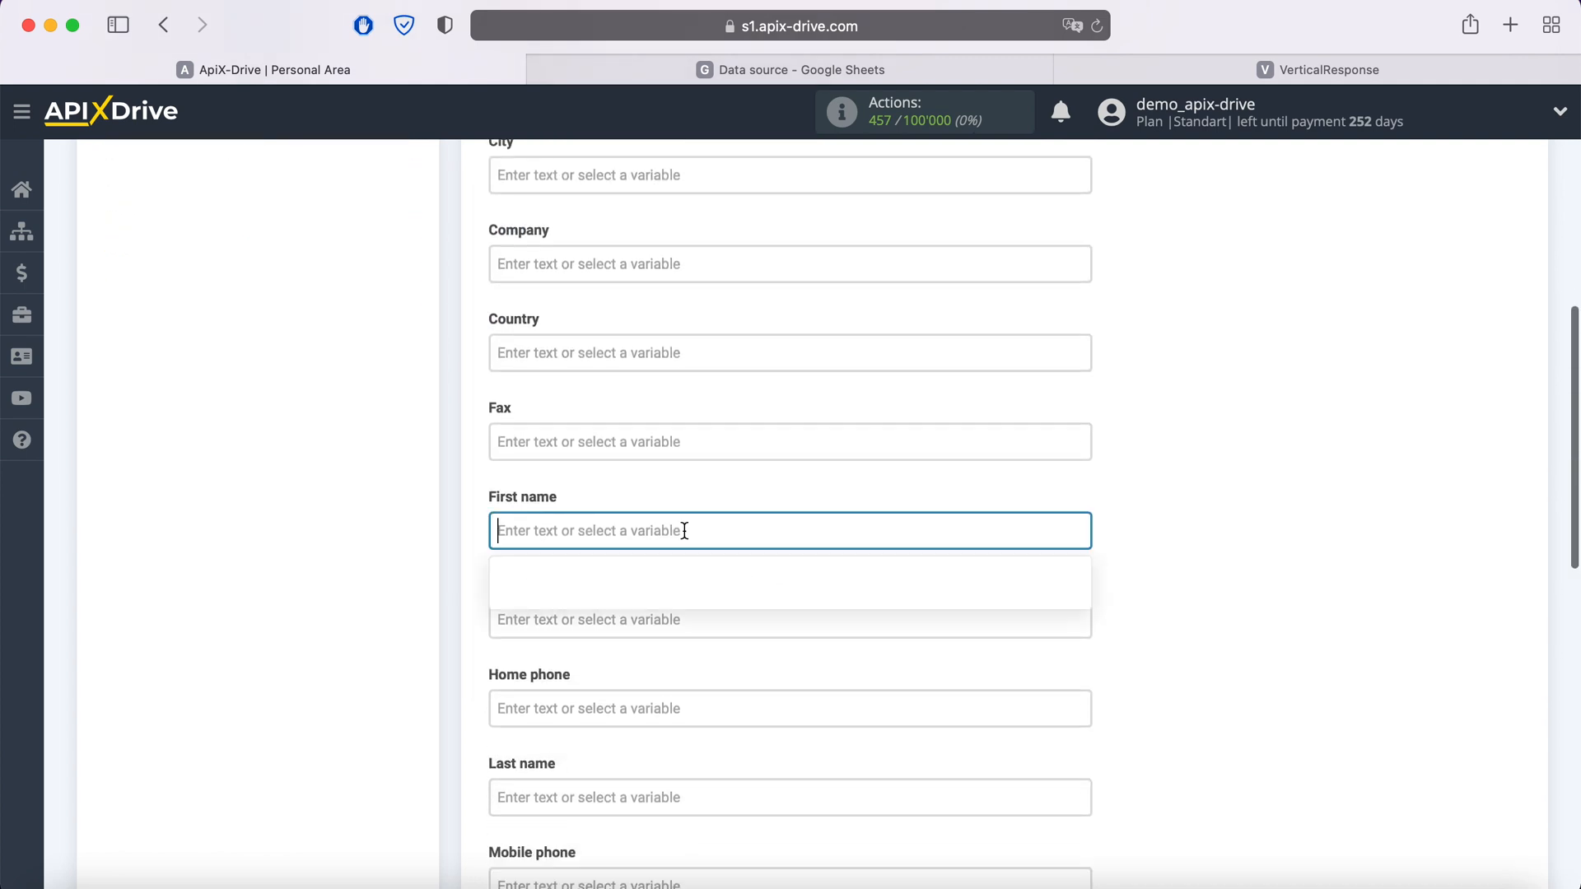
scroll(681, 530, down, 3)
scroll(812, 555, down, 1)
scroll(808, 547, down, 2)
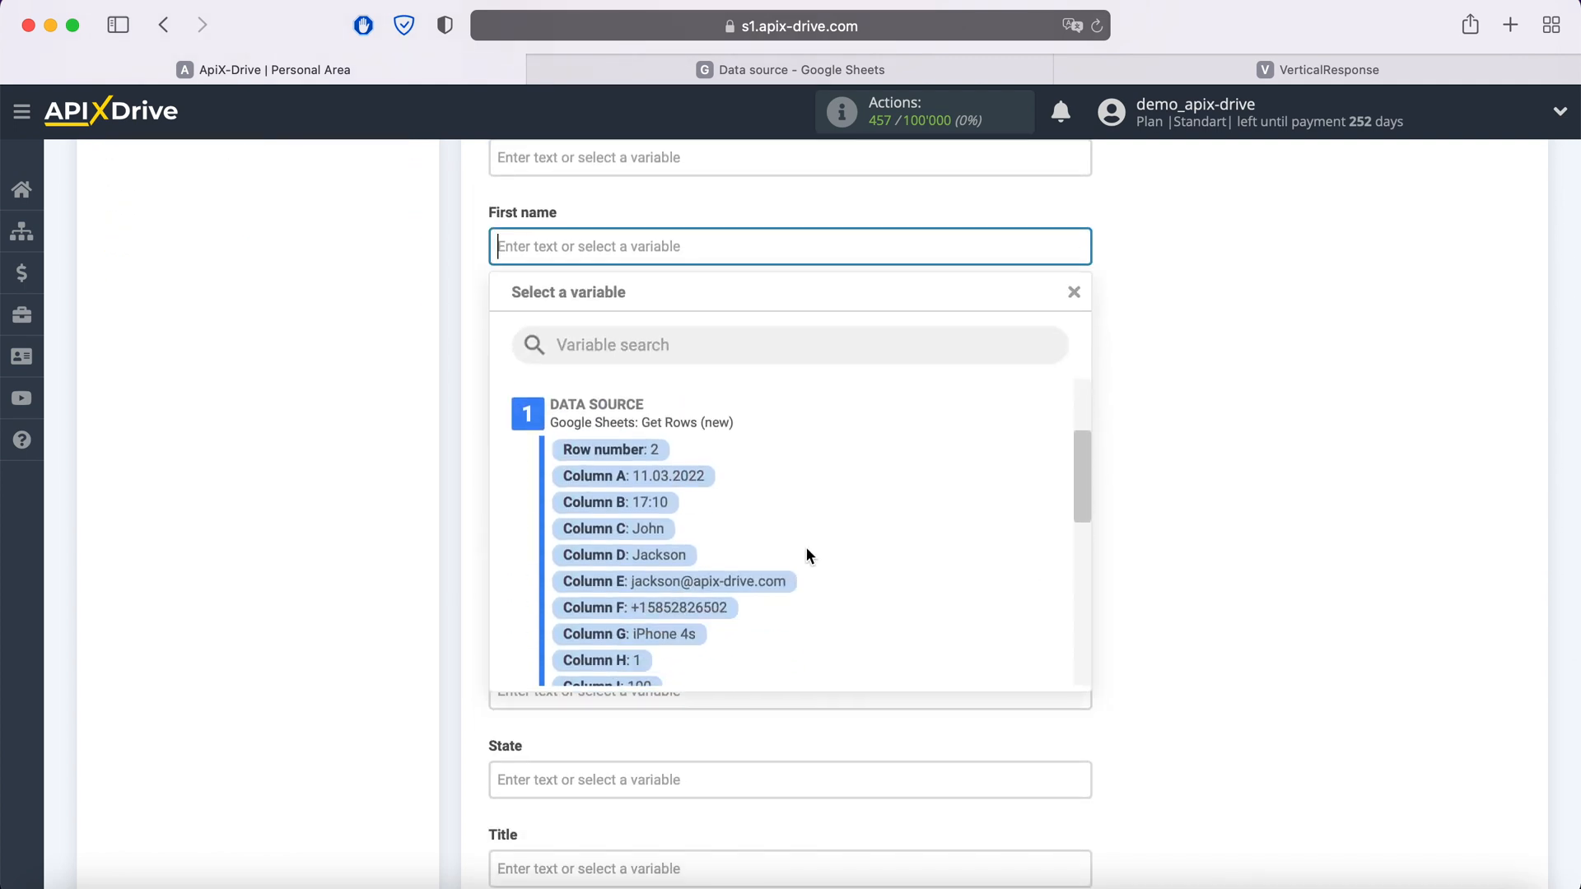
click(625, 528)
Step: Map the Home phone field to Google Sheets Column F and the Last name field to Column D
click(625, 425)
scroll(625, 425, down, 2)
scroll(807, 476, down, 5)
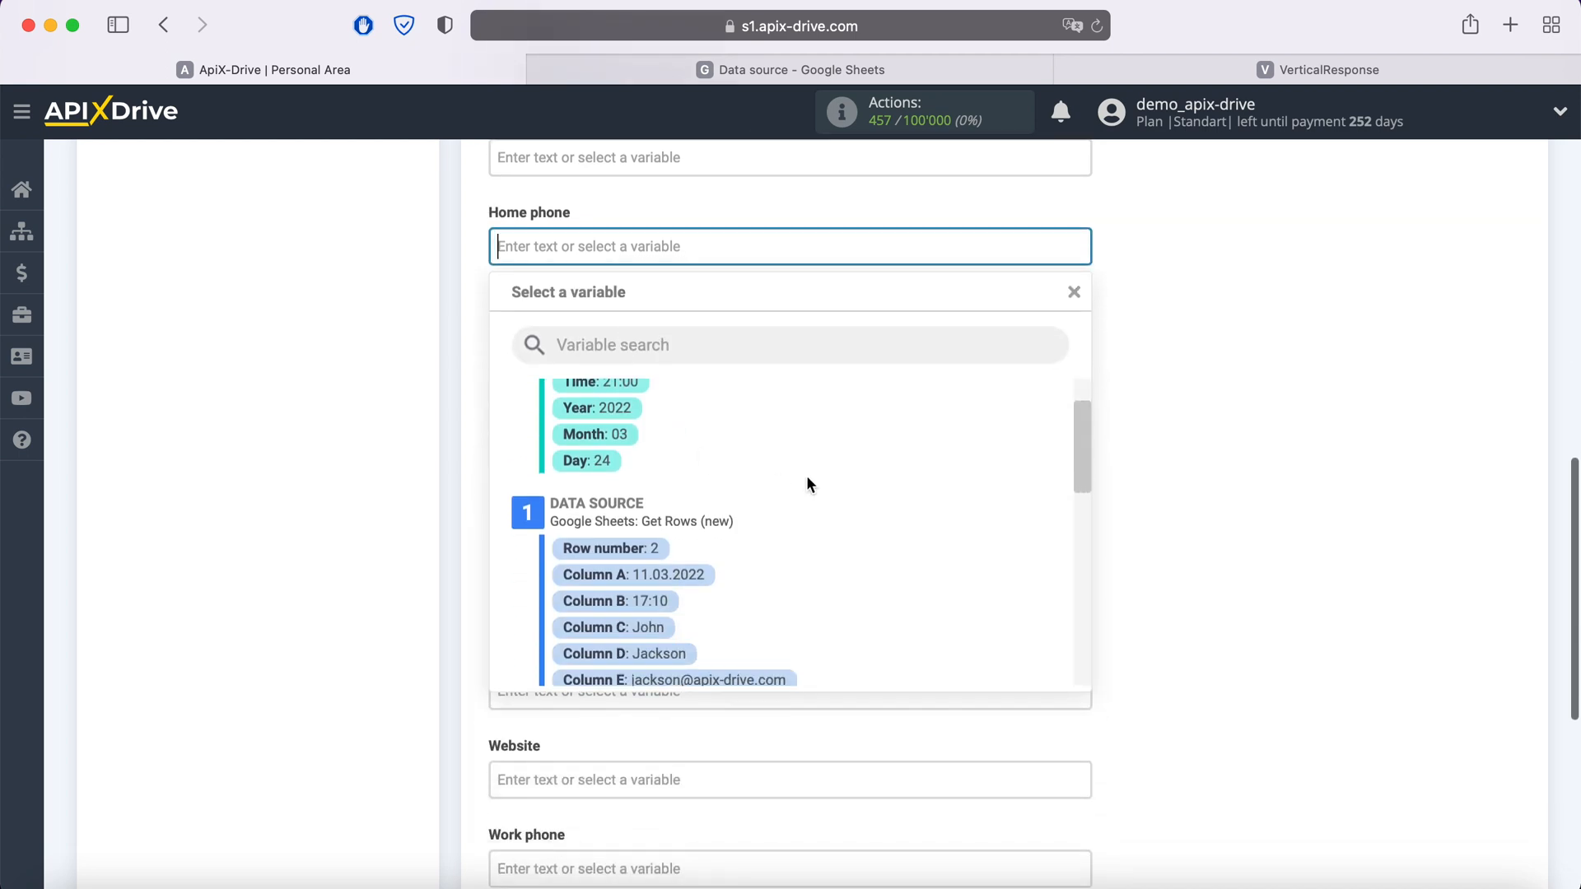
click(656, 335)
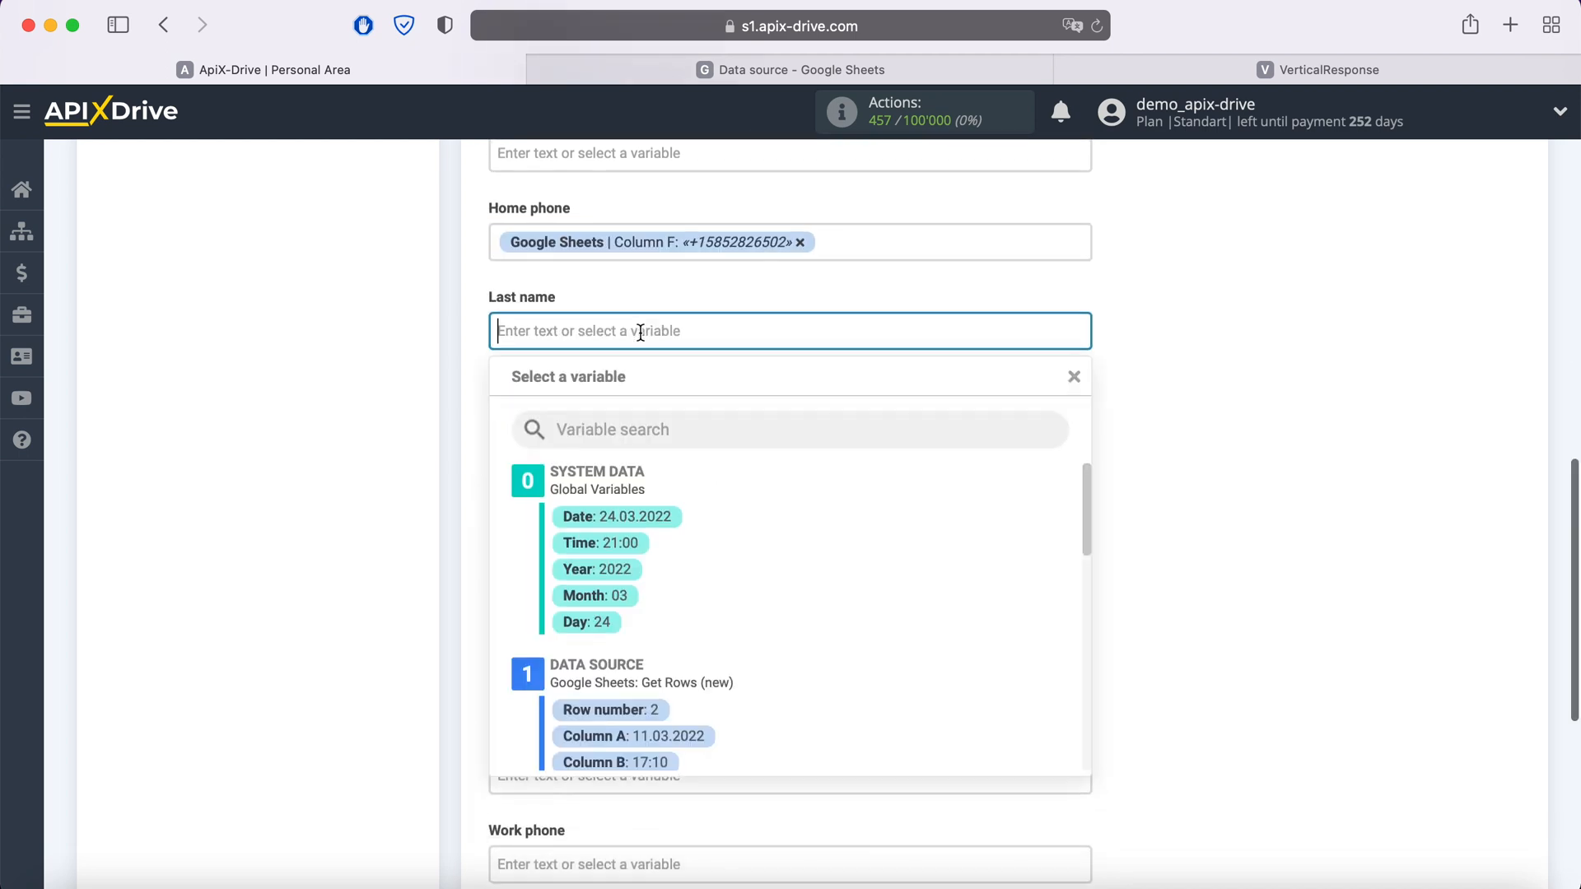
scroll(813, 532, down, 3)
click(669, 548)
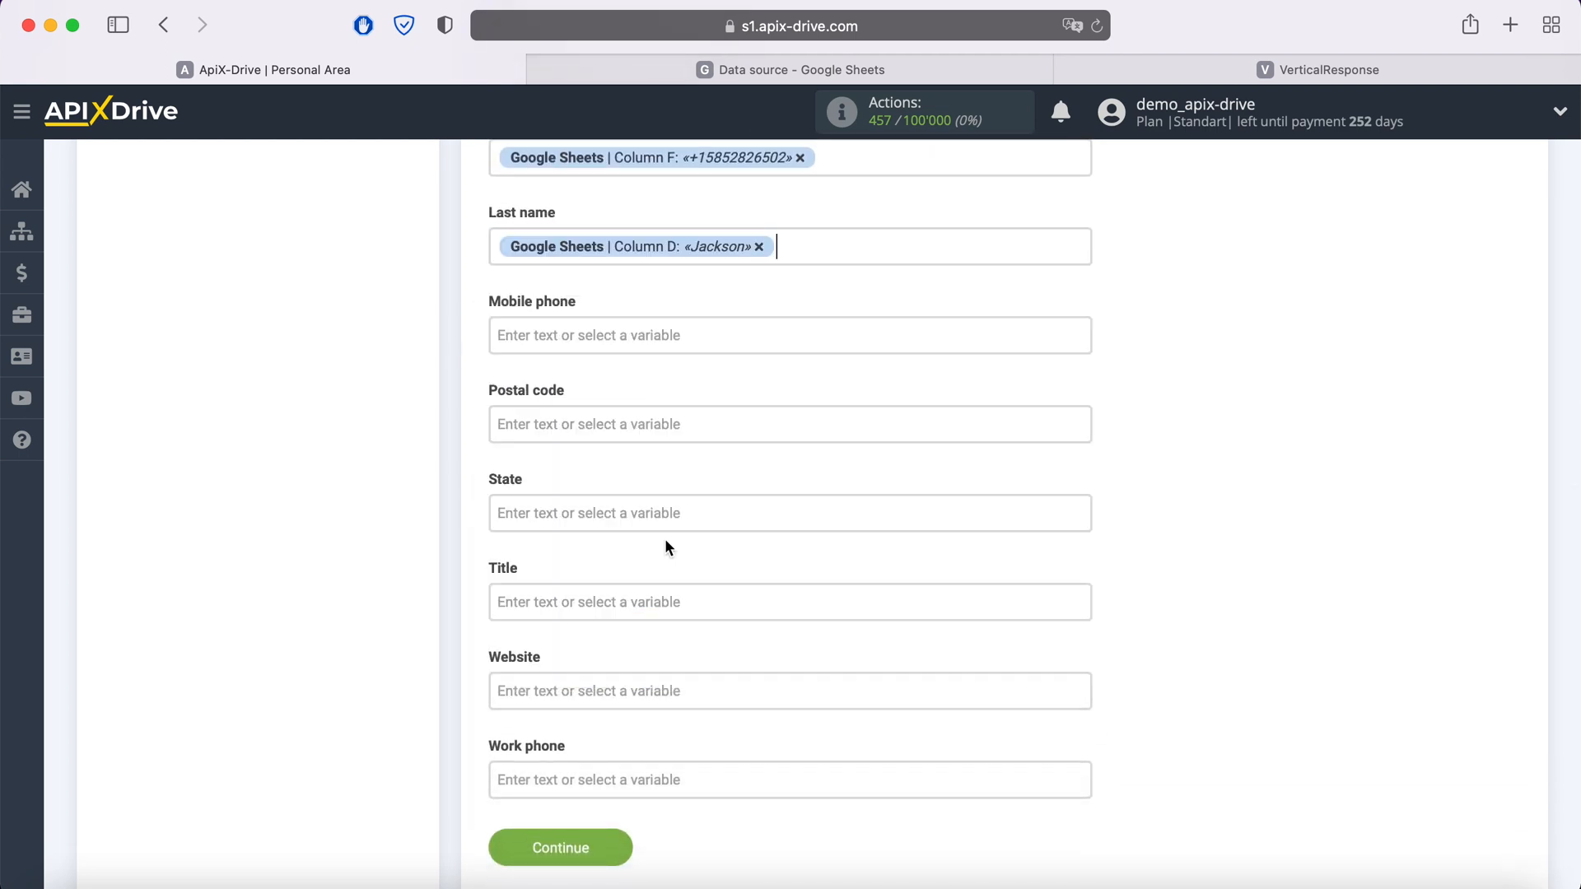
Step: Map the Mobile phone field to Google Sheets Column F
click(640, 336)
scroll(835, 534, down, 2)
scroll(823, 544, down, 2)
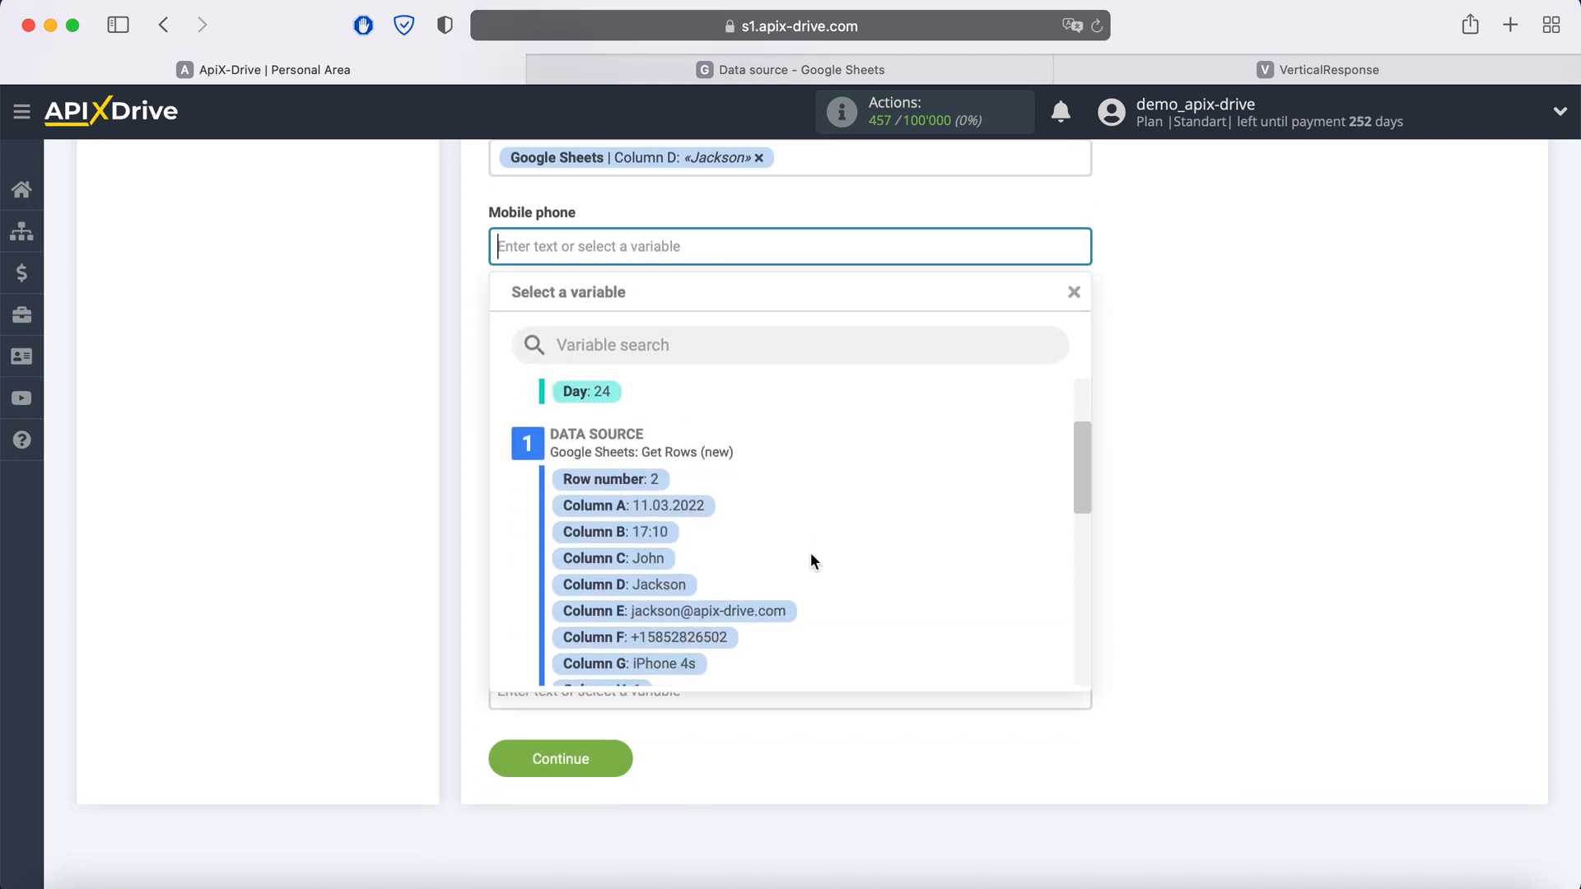
click(724, 639)
Step: Fill the Title field with the text "New row" followed by the Google Sheets Column A and Column B variables
click(619, 514)
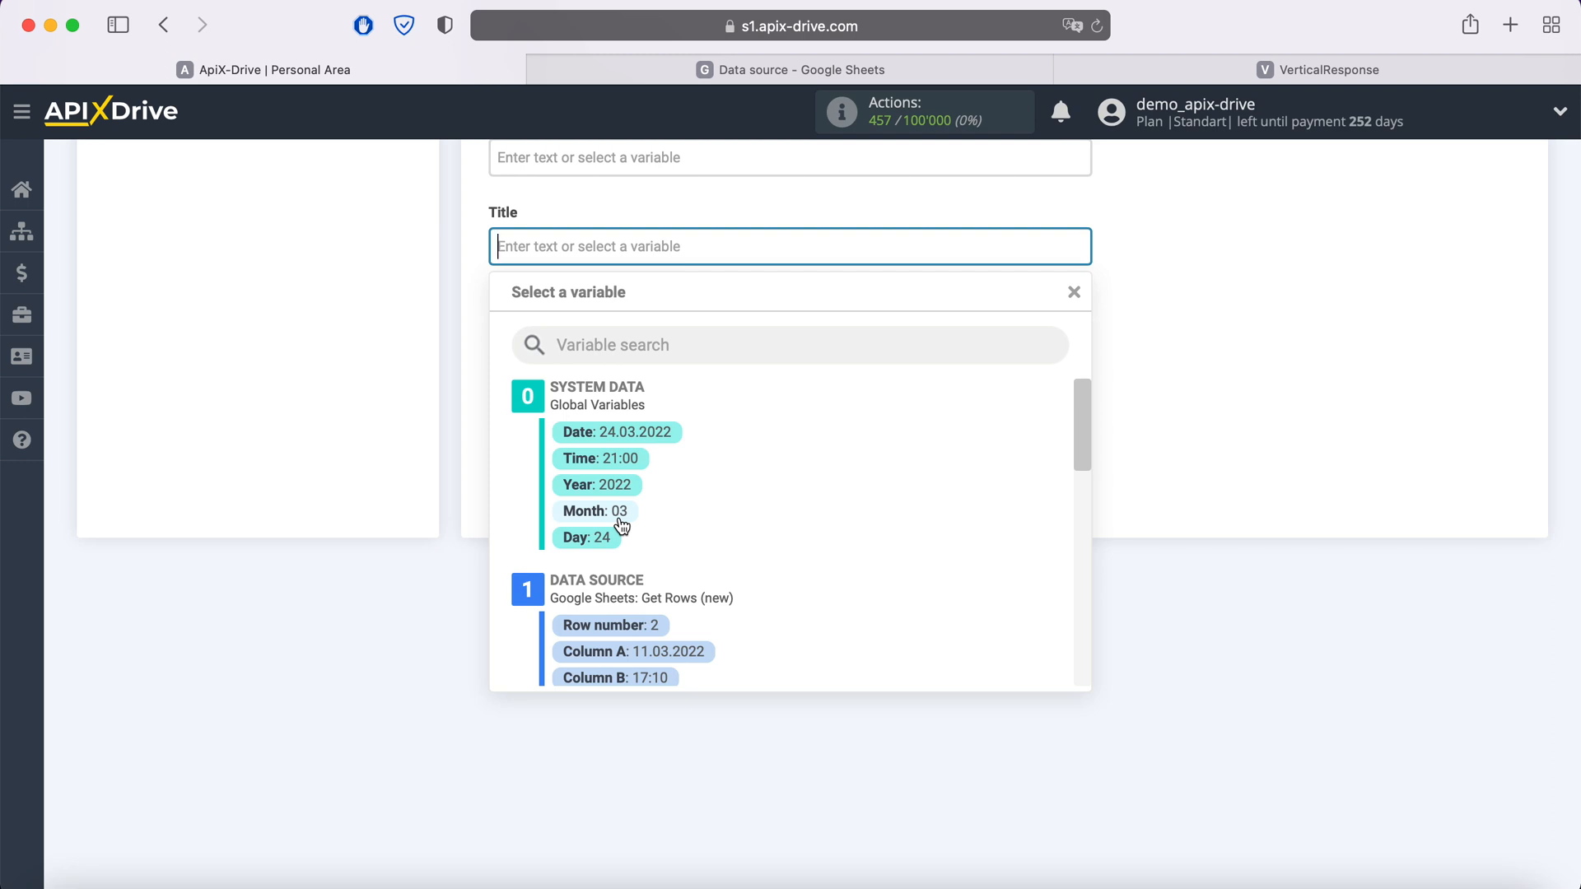
text(New row)
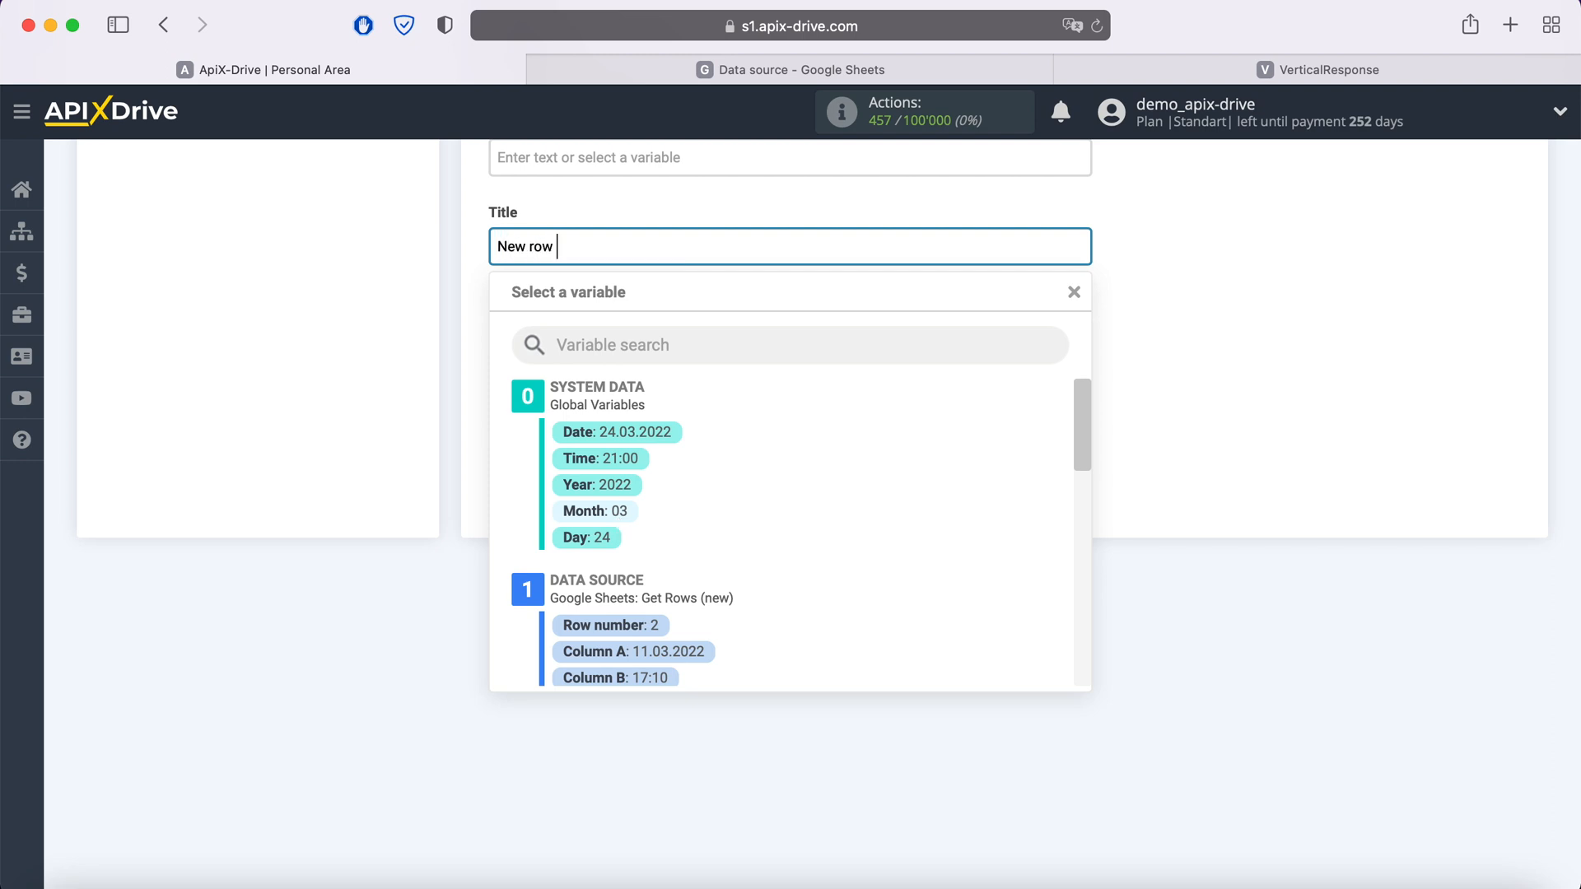
scroll(792, 530, down, 2)
click(705, 575)
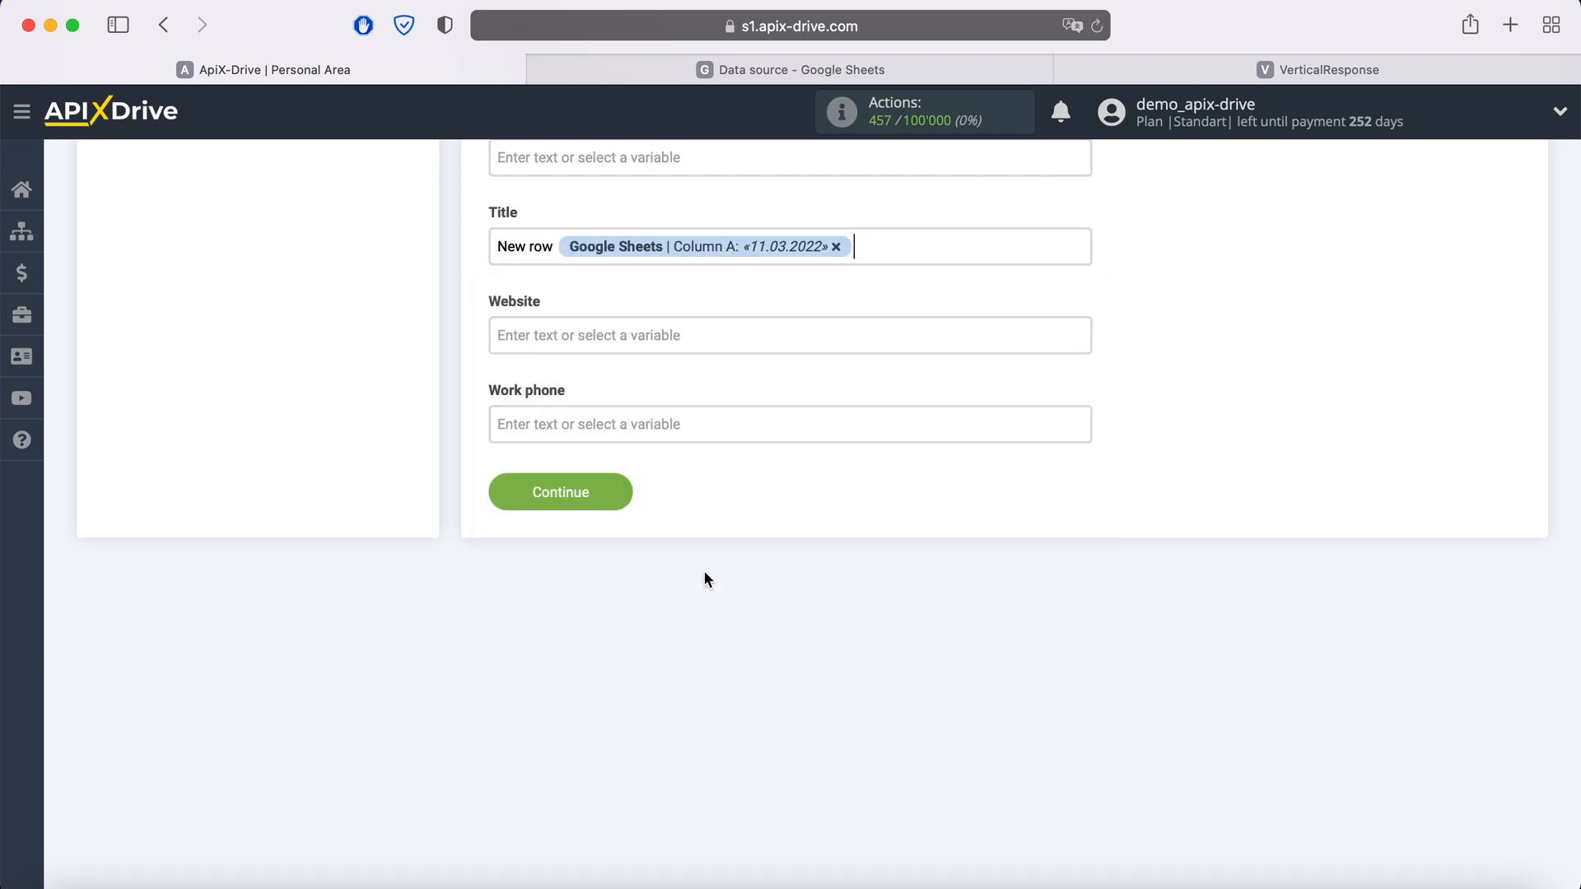
click(902, 245)
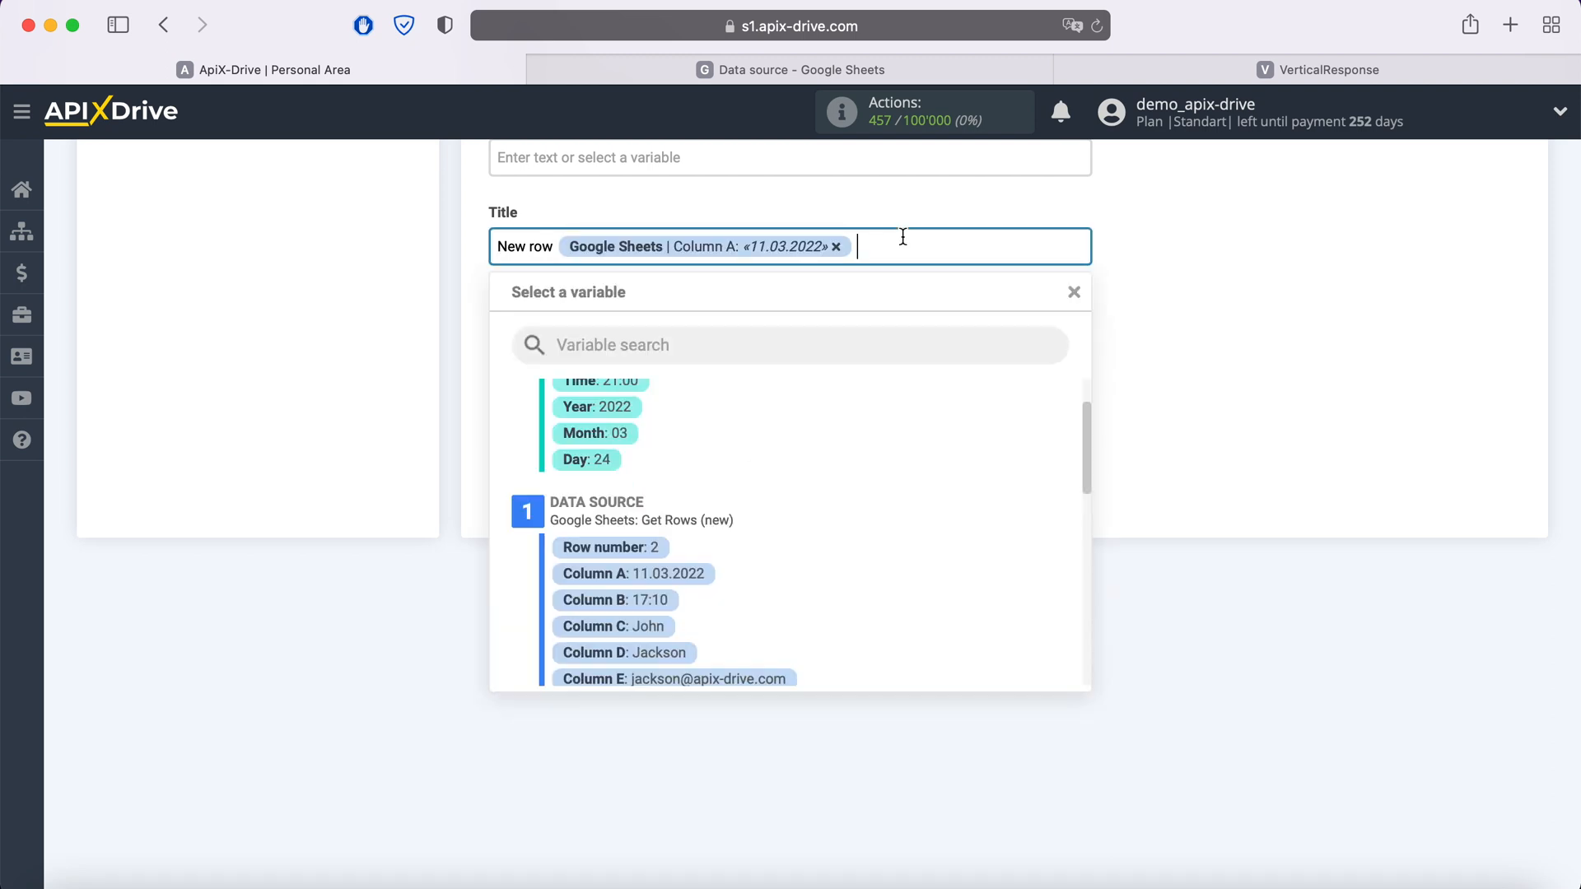
click(664, 606)
Step: Map the Work phone field to Google Sheets Column F and continue to the test stage
click(609, 449)
scroll(716, 486, down, 2)
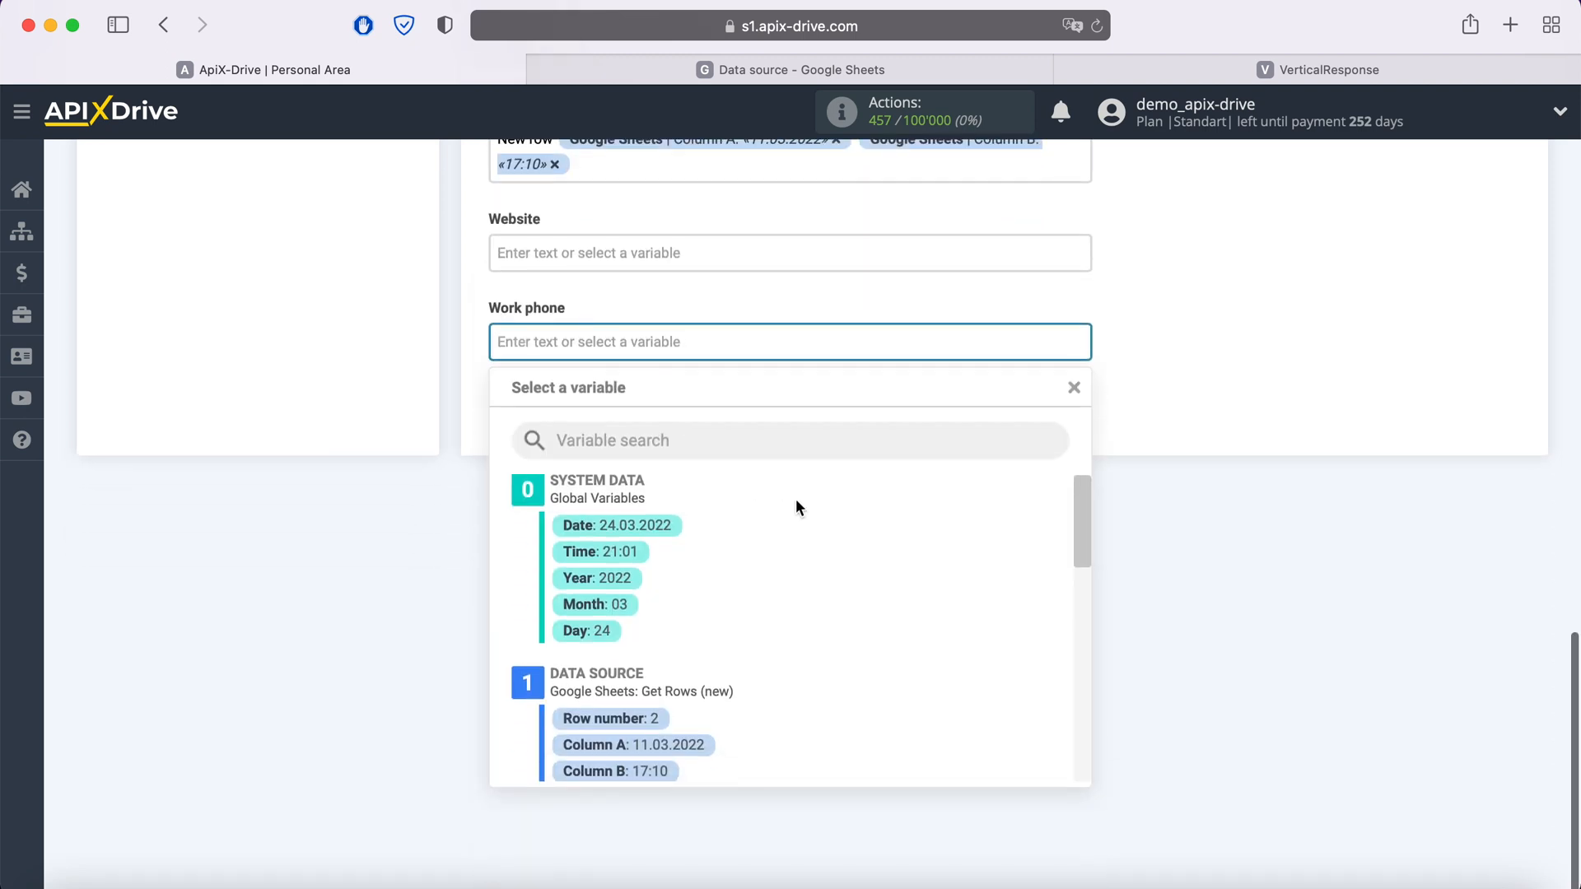
scroll(796, 498, down, 3)
click(716, 623)
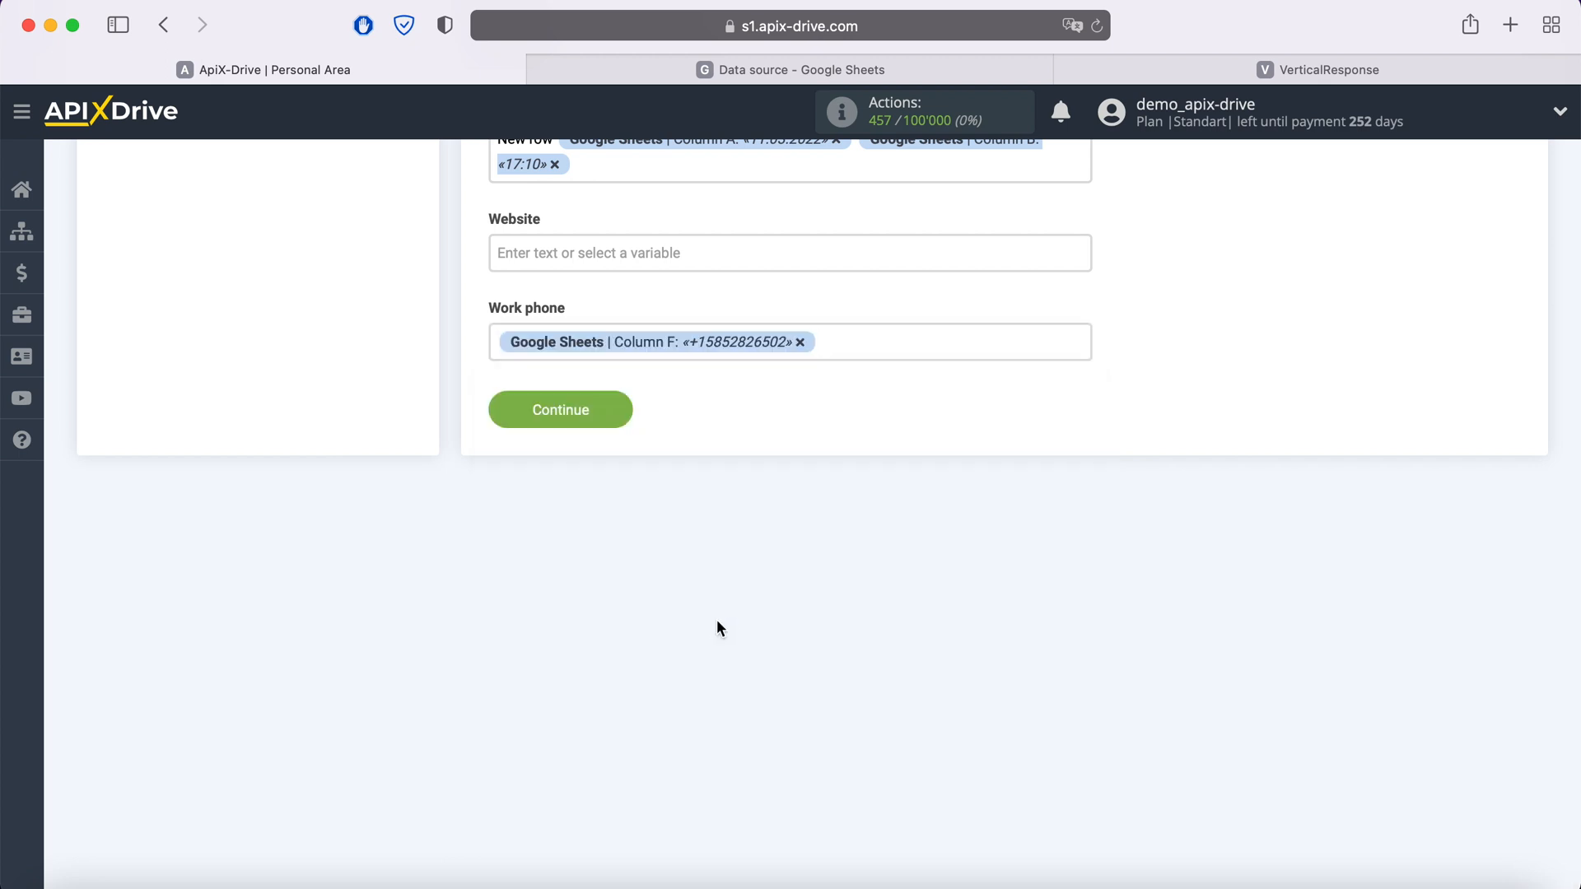
click(616, 409)
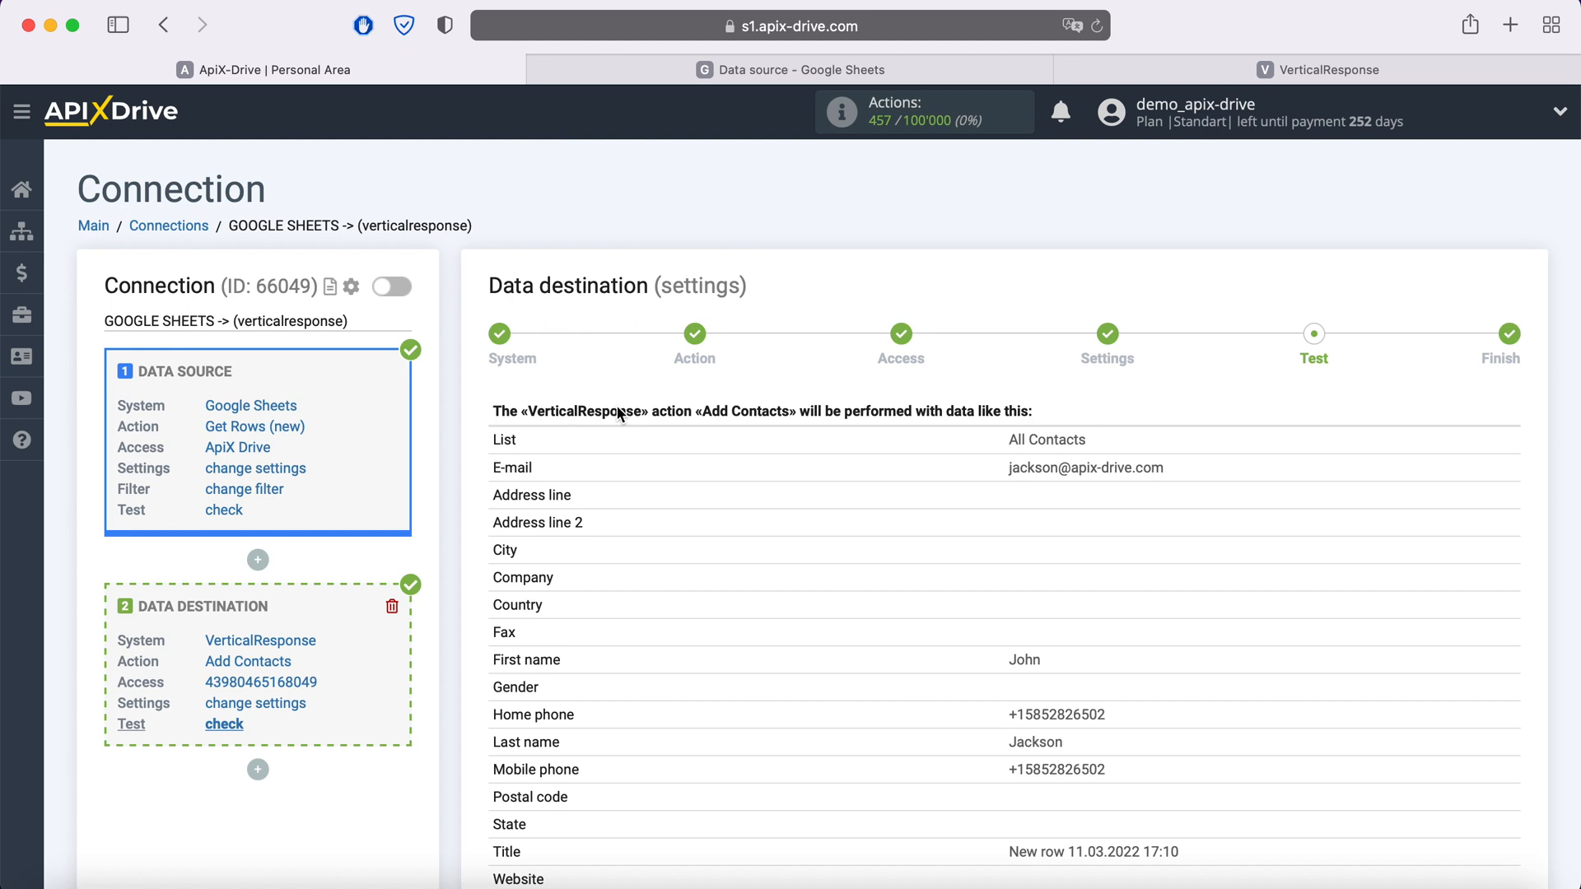
Step: Send the test data to VerticalResponse and check the added contact's details there in the All Contacts list
scroll(620, 412, down, 3)
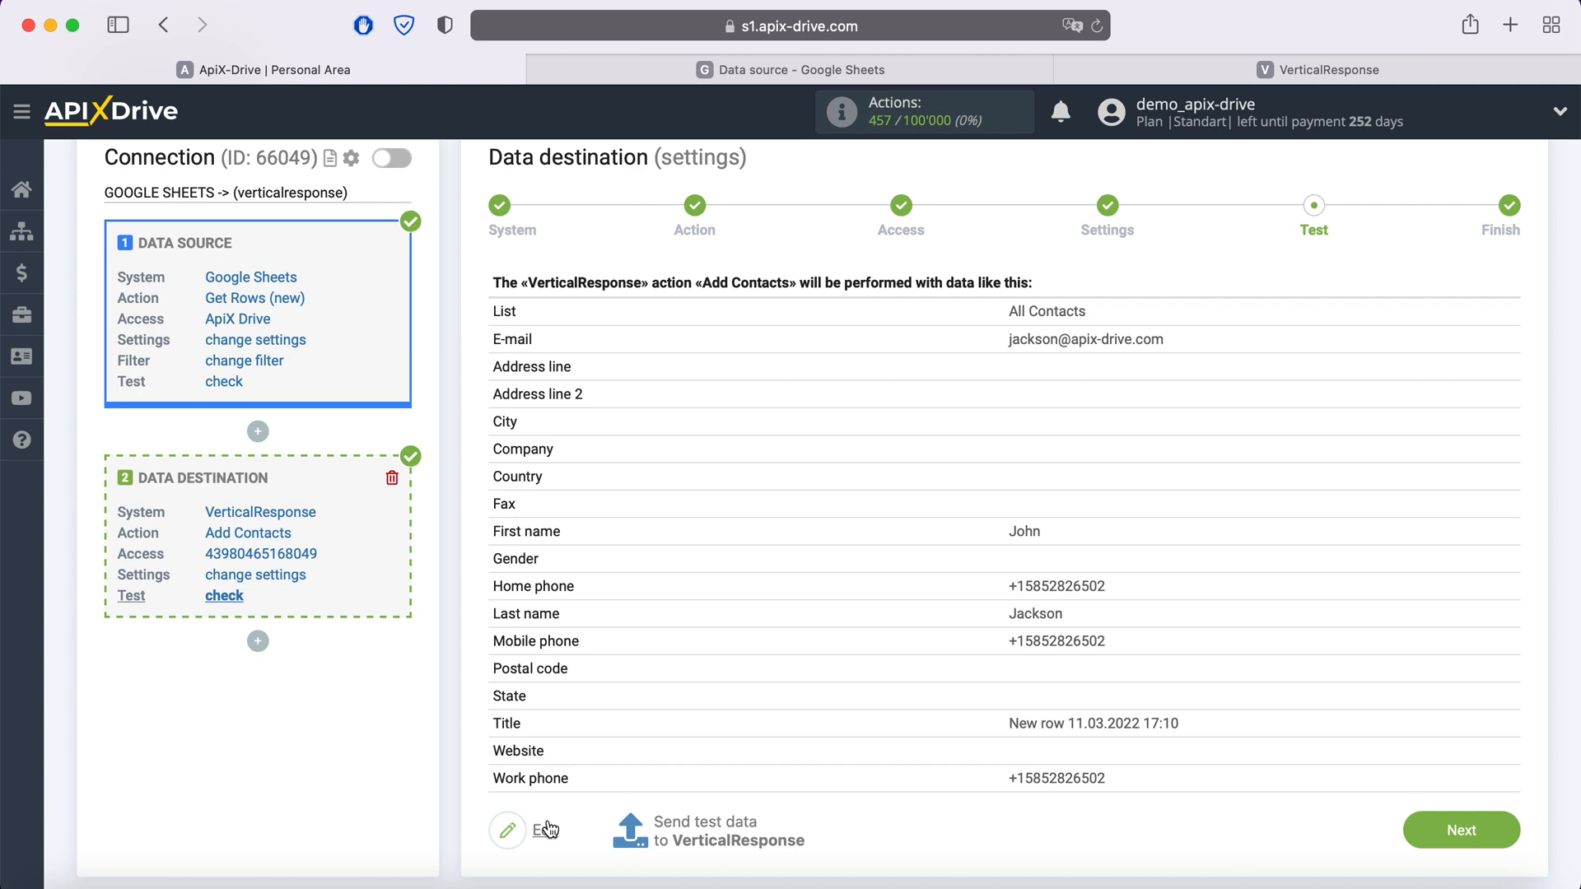
click(694, 819)
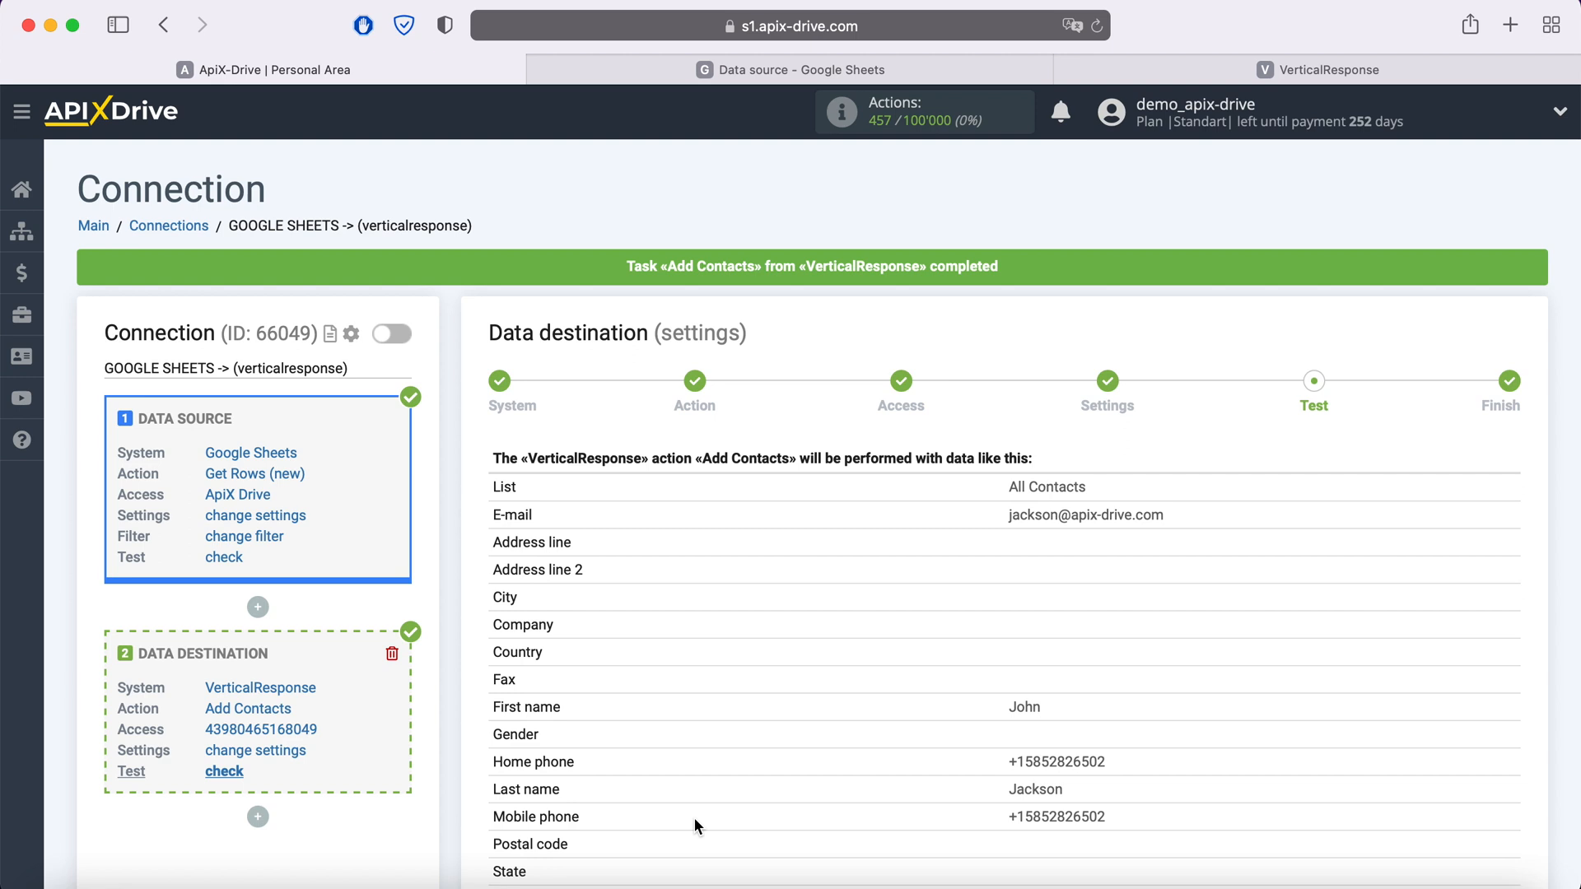
click(1272, 71)
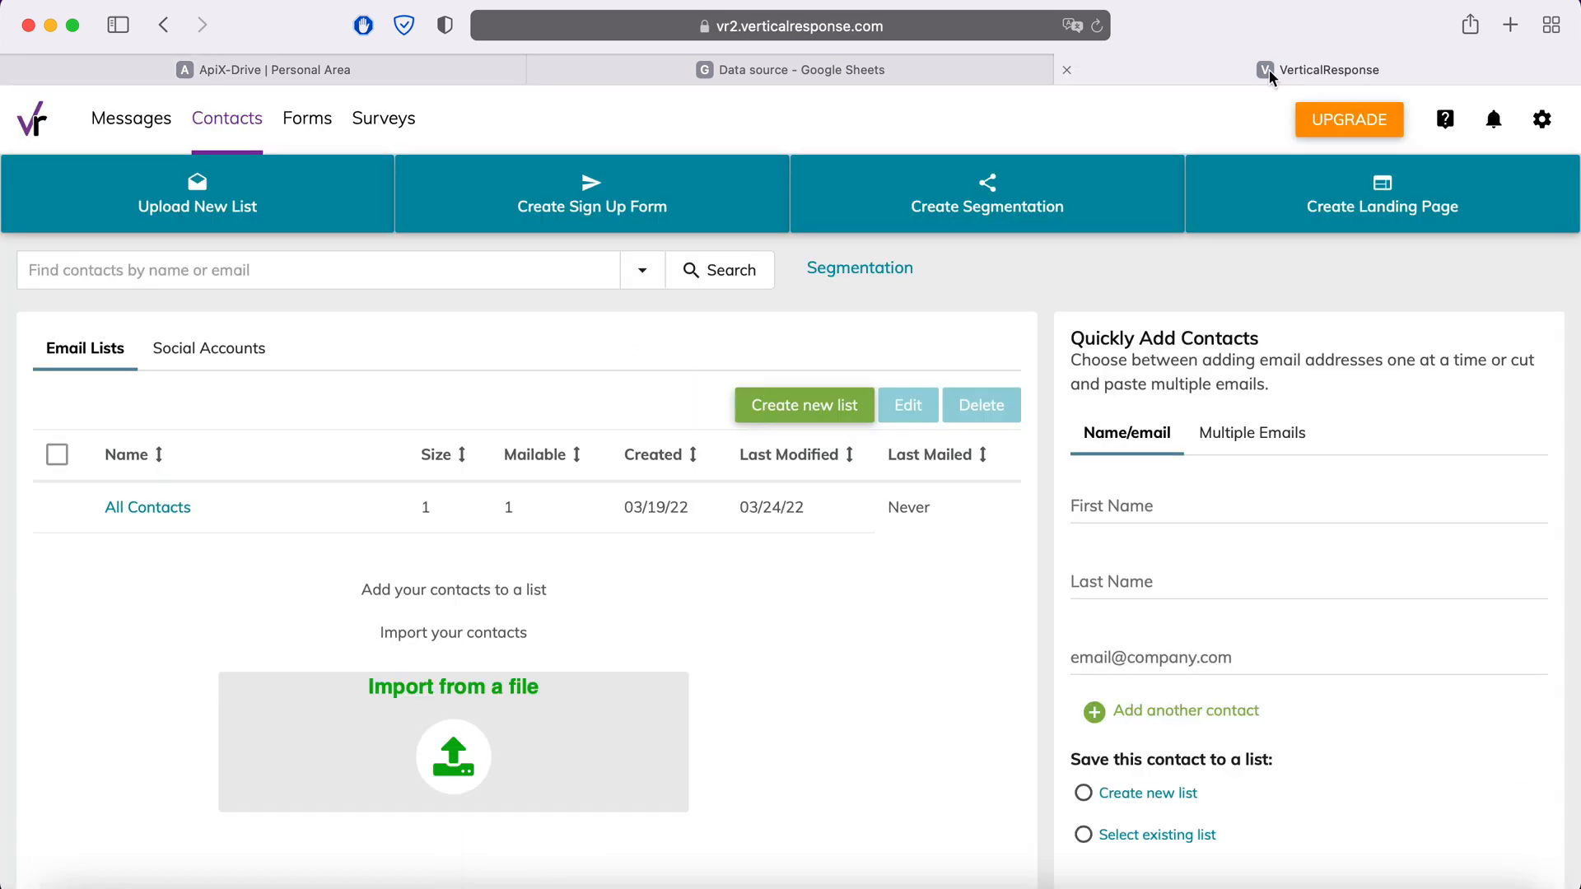
click(156, 508)
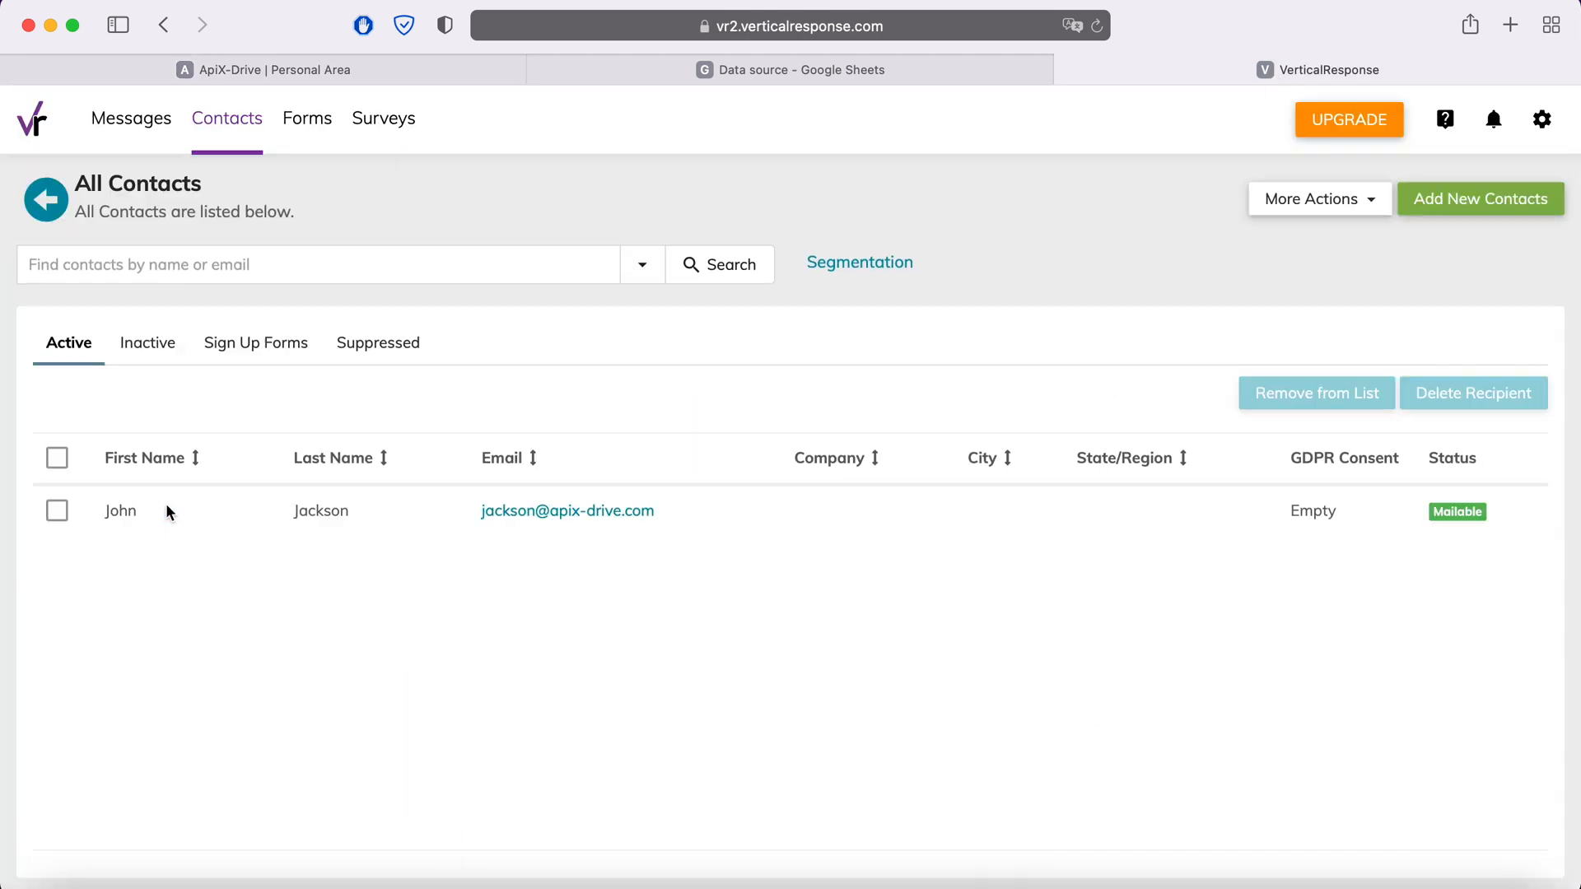
click(505, 514)
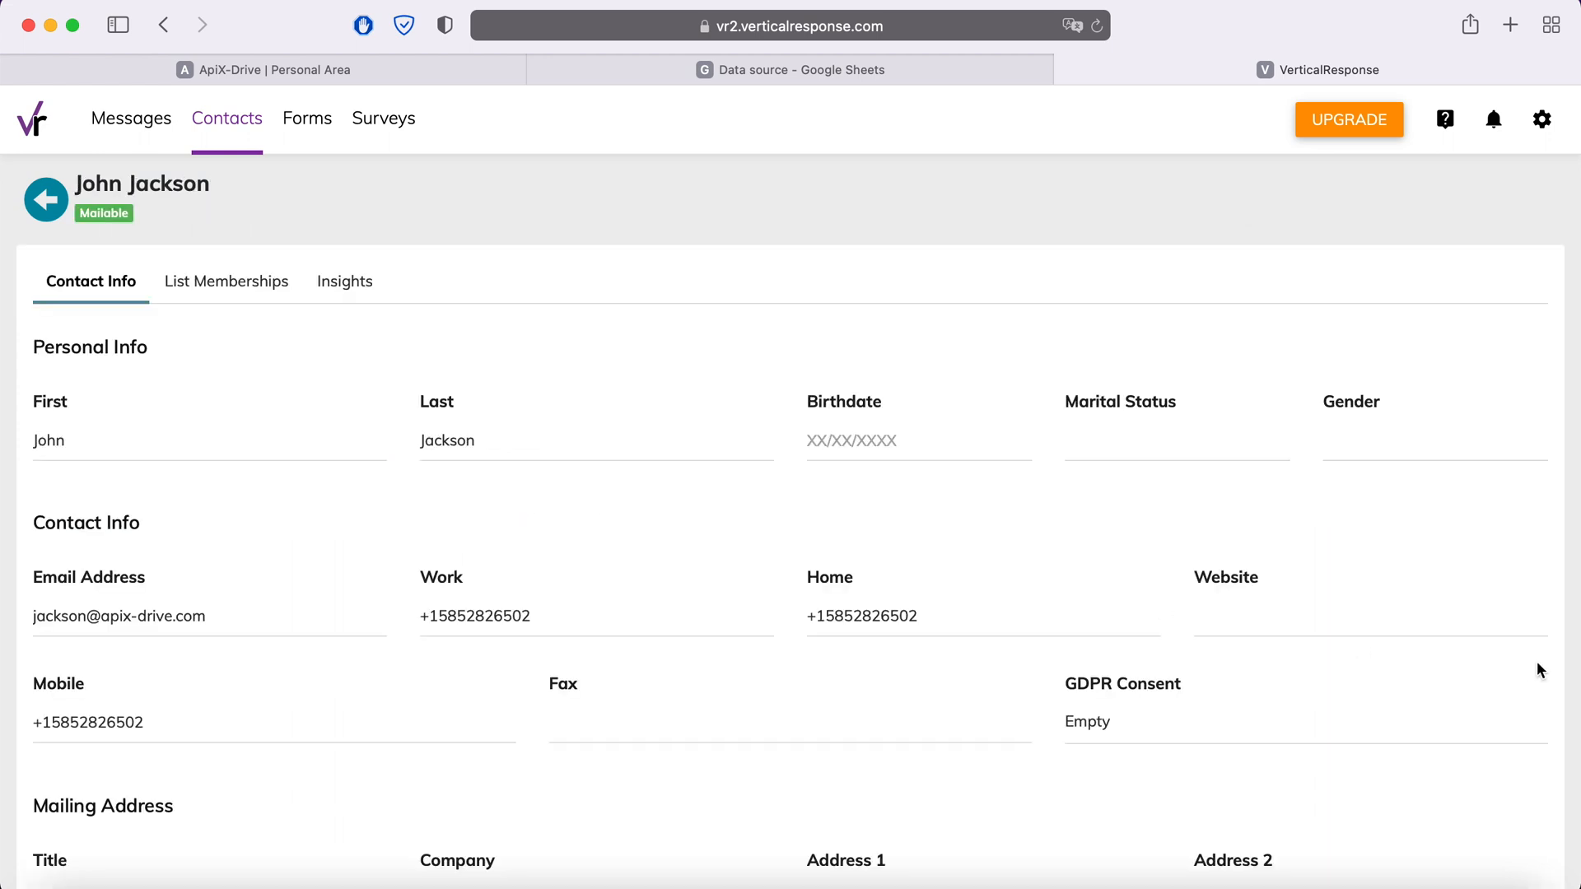
scroll(1539, 665, down, 3)
scroll(1537, 664, down, 3)
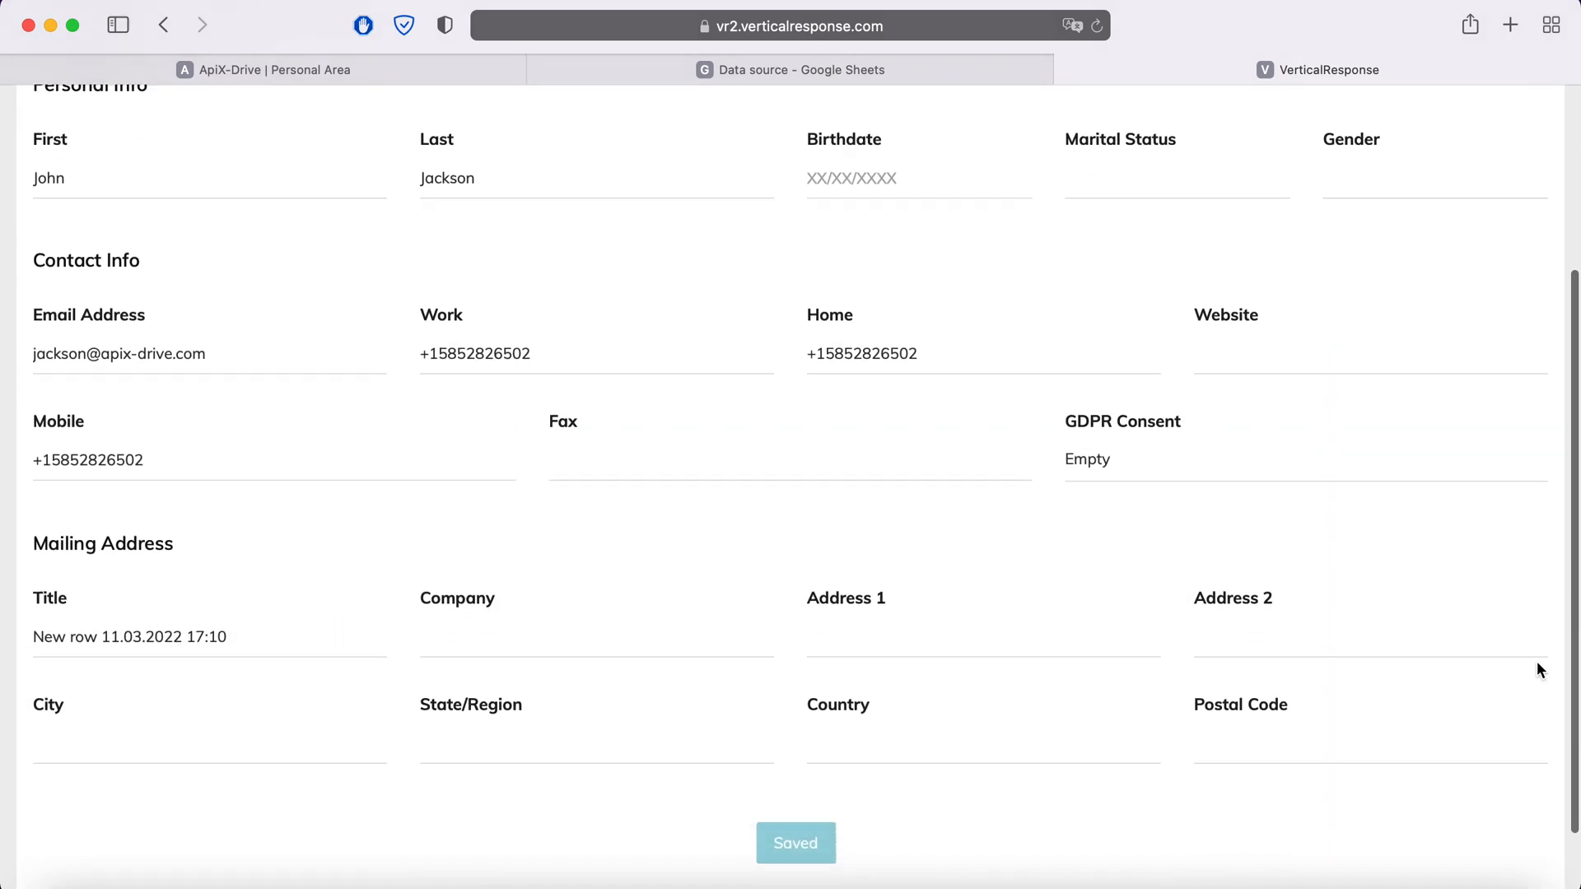
scroll(1536, 667, up, 3)
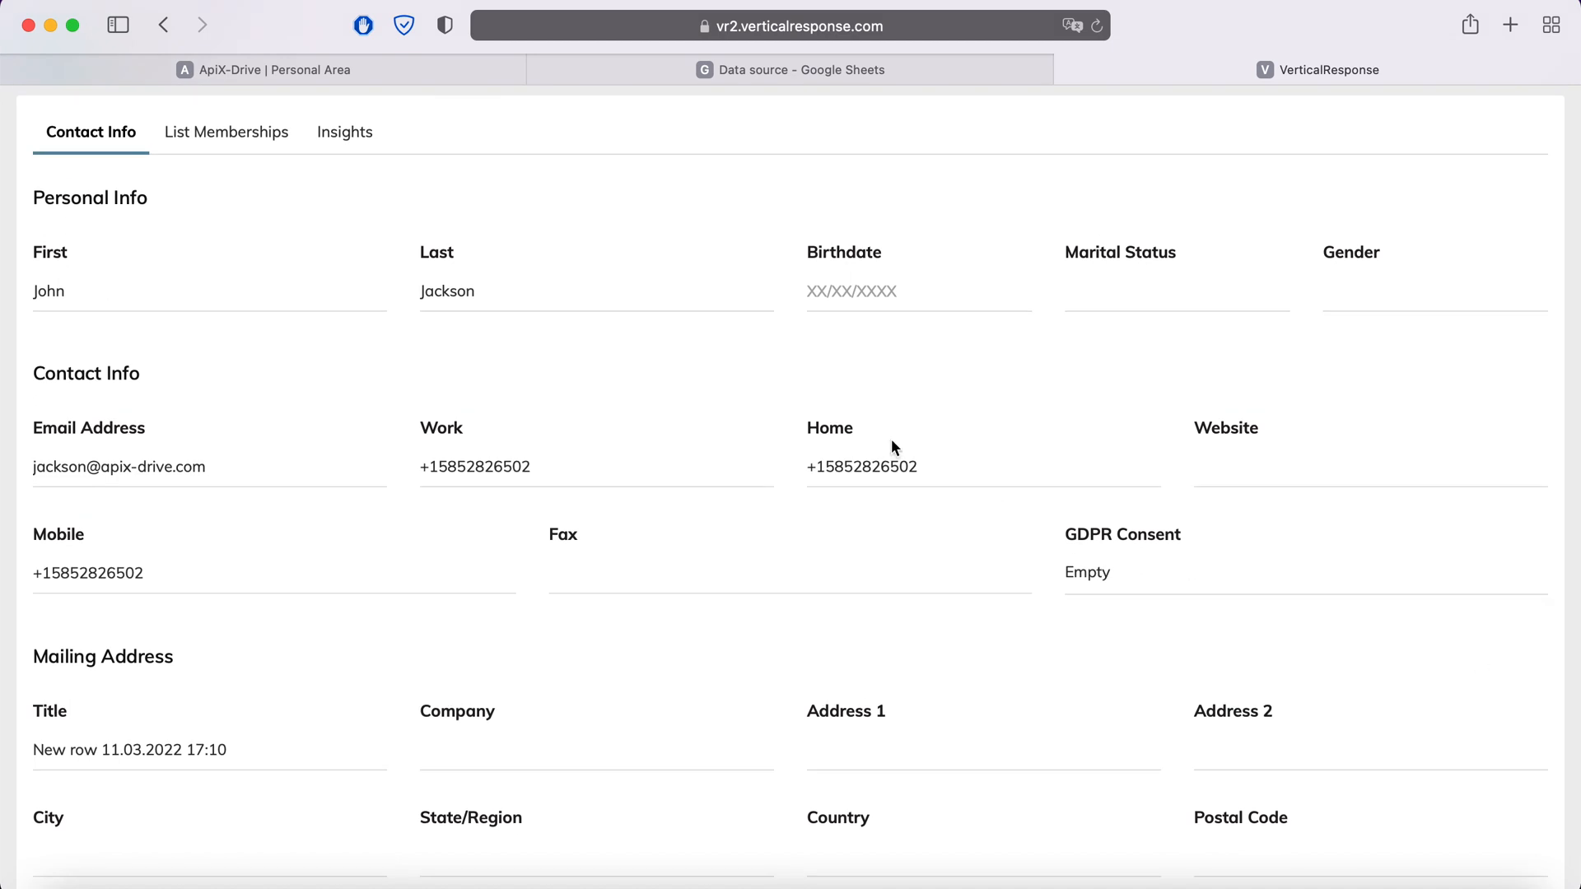
Step: Return to ApiX-Drive, finish the data destination setup, and enable auto-update for the connection
click(445, 70)
scroll(1398, 545, down, 5)
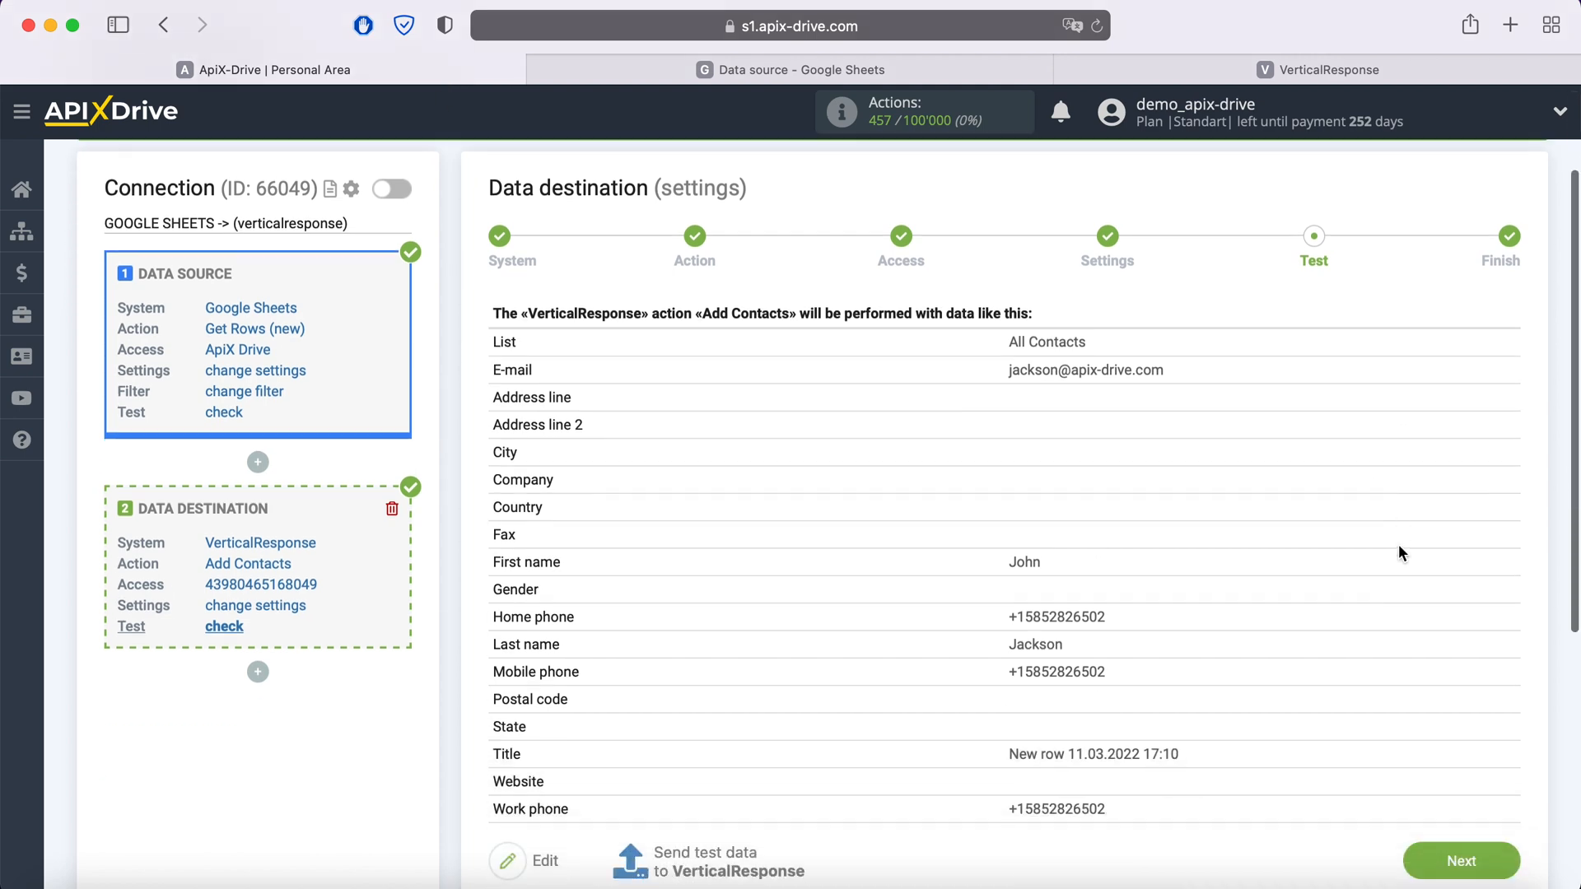
click(1497, 733)
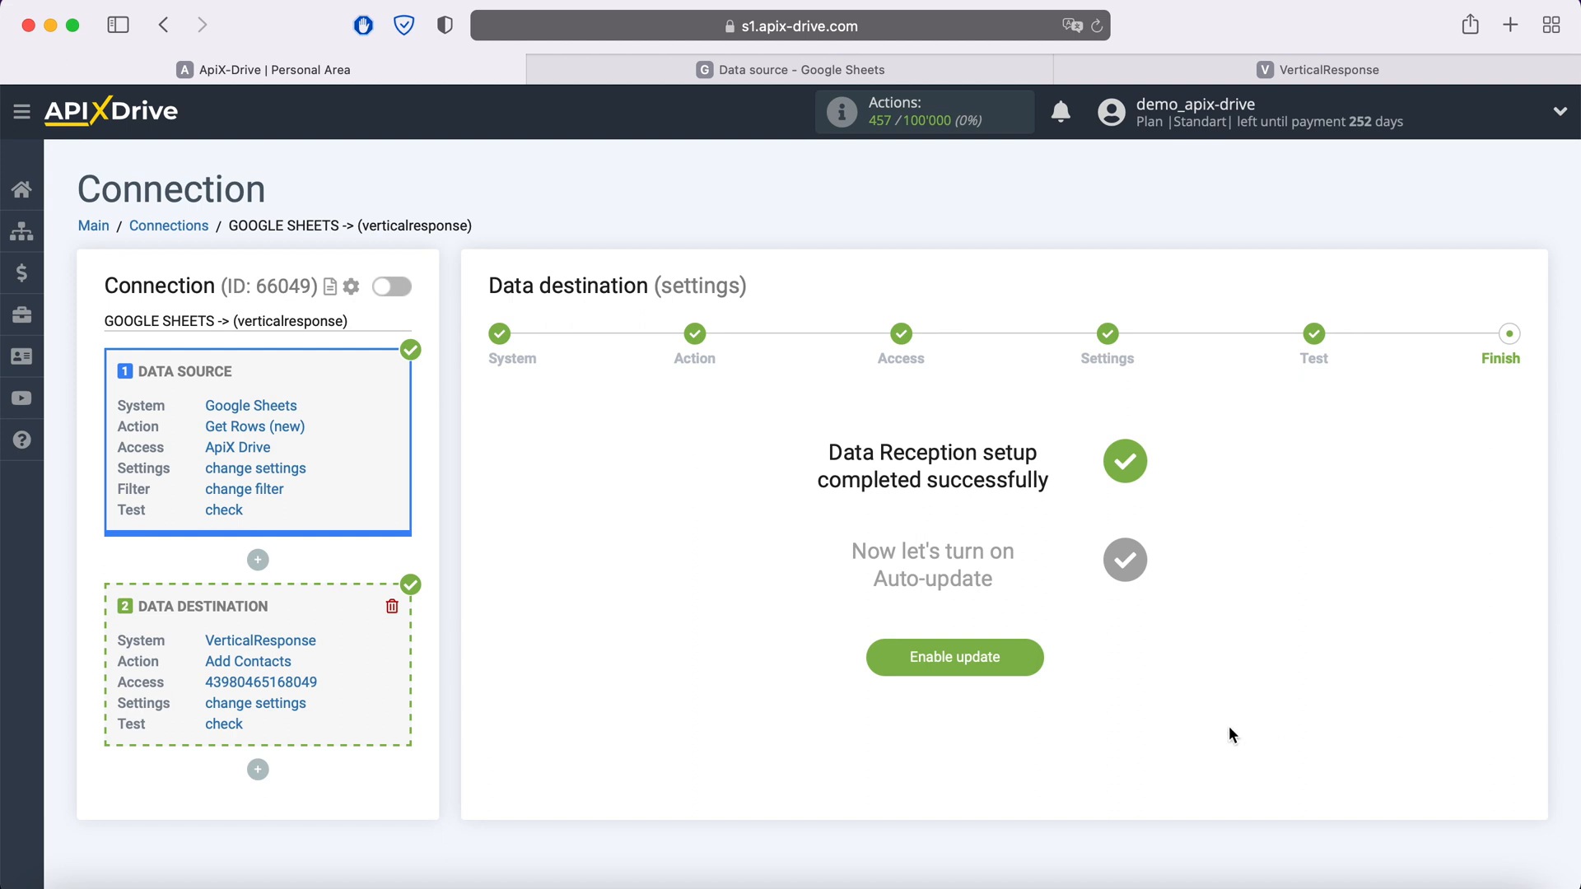
click(1026, 657)
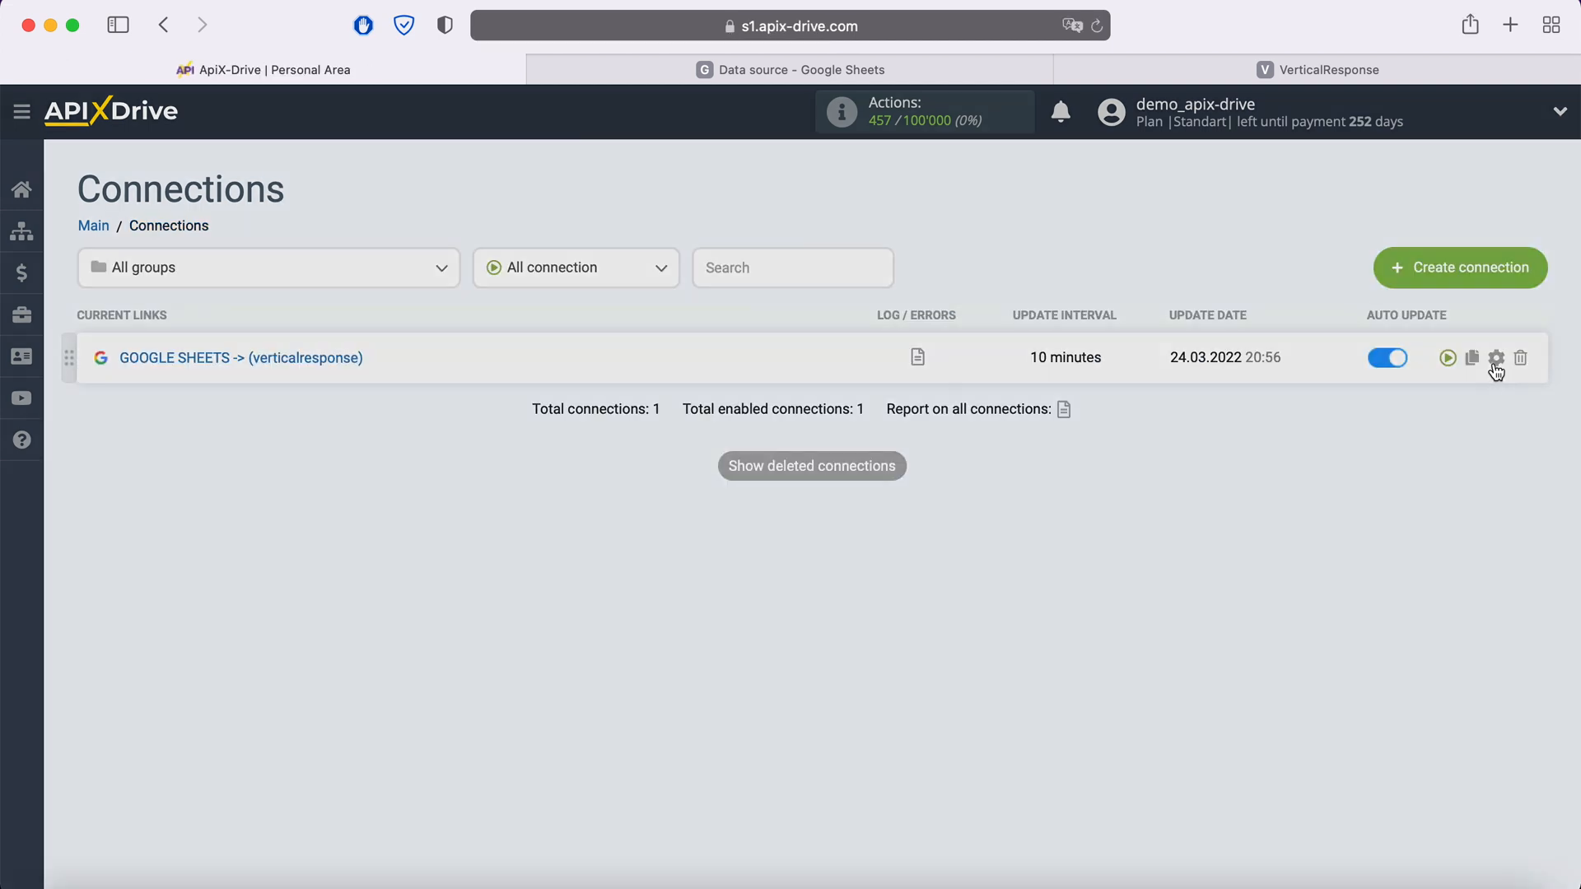
Step: Set the connection's update interval to 5 minutes and save the connection setup
click(1496, 359)
click(916, 513)
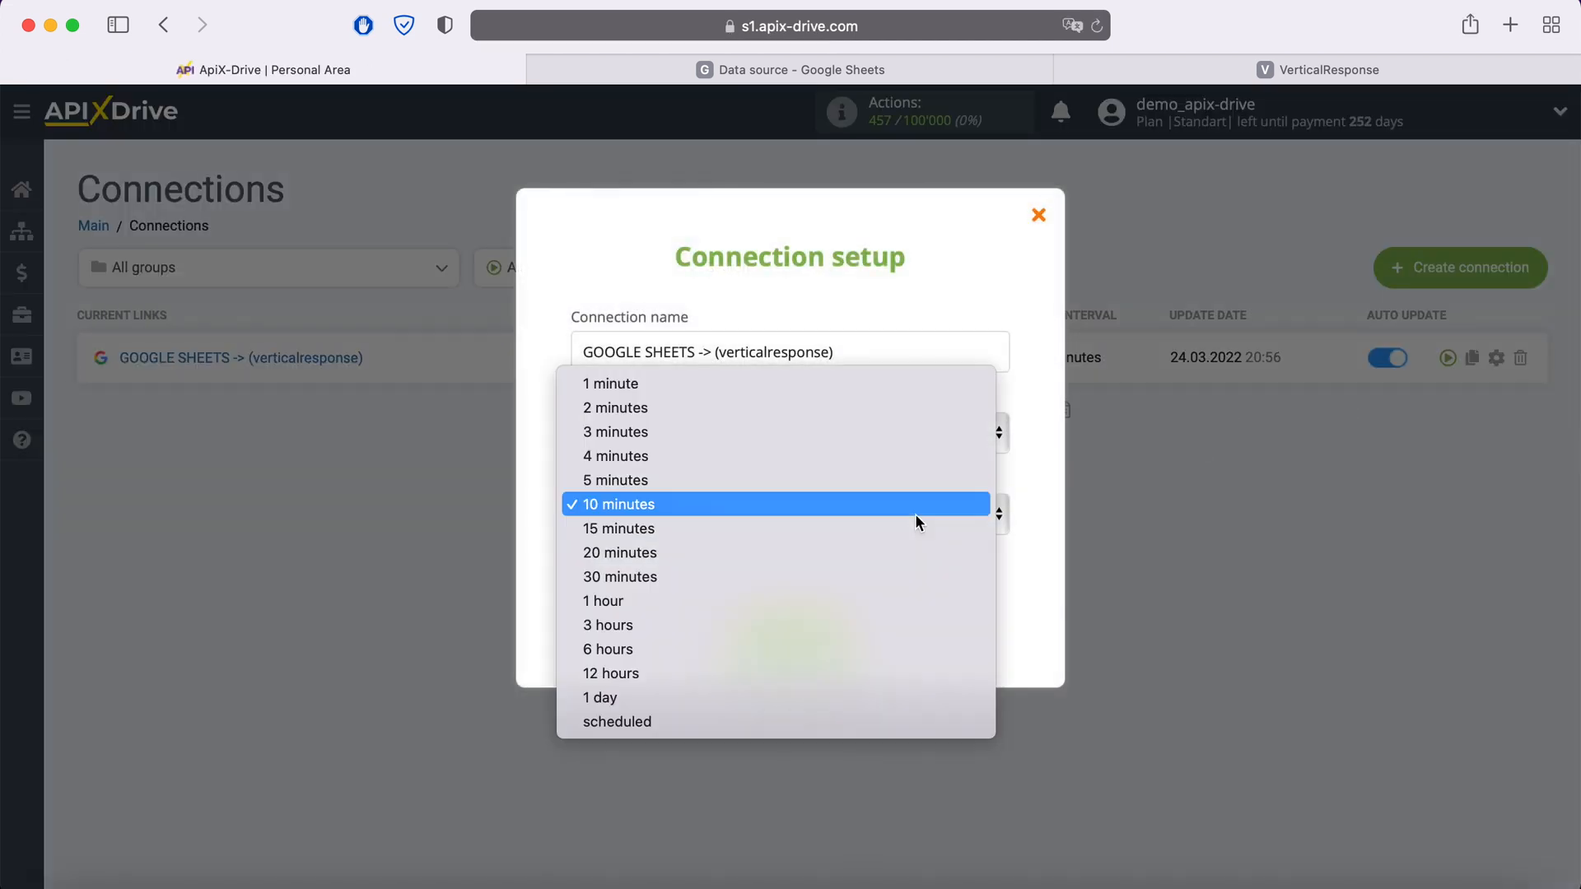
click(812, 481)
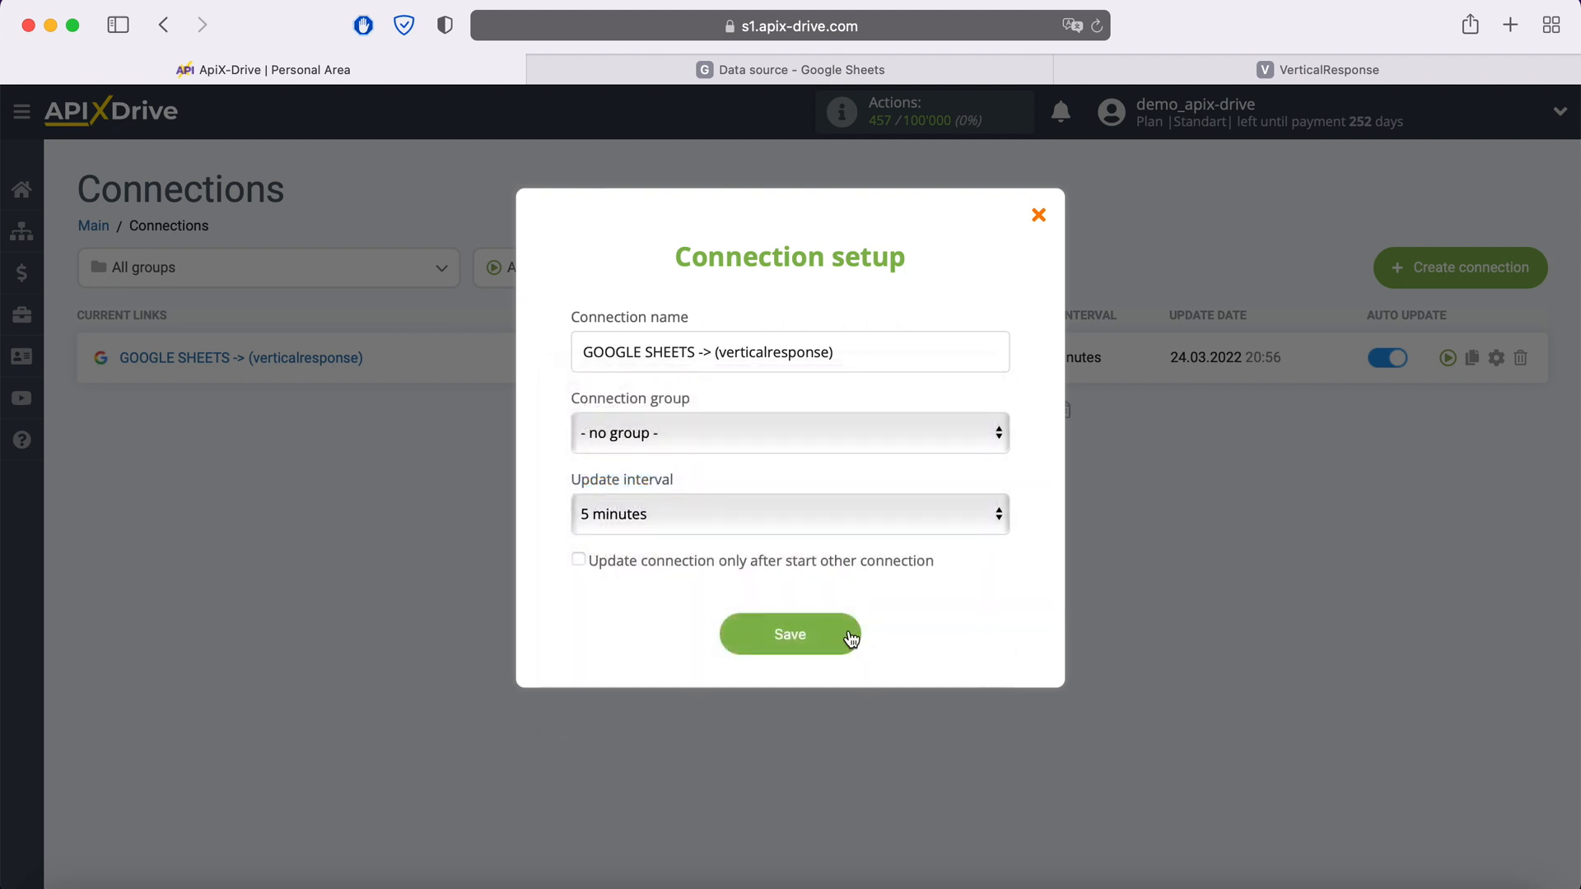
click(851, 636)
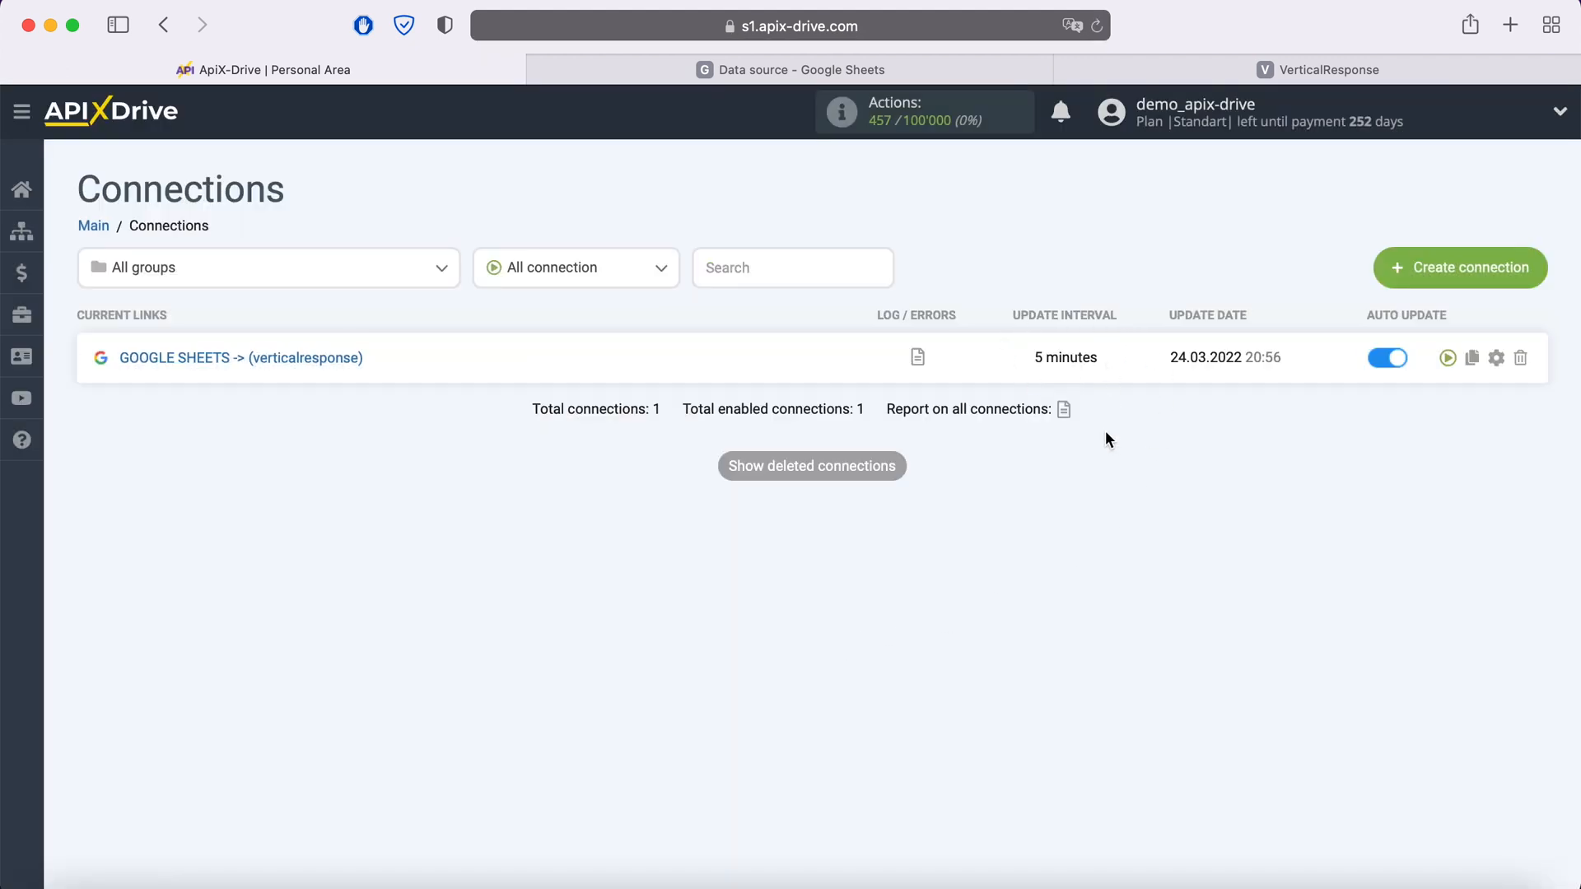